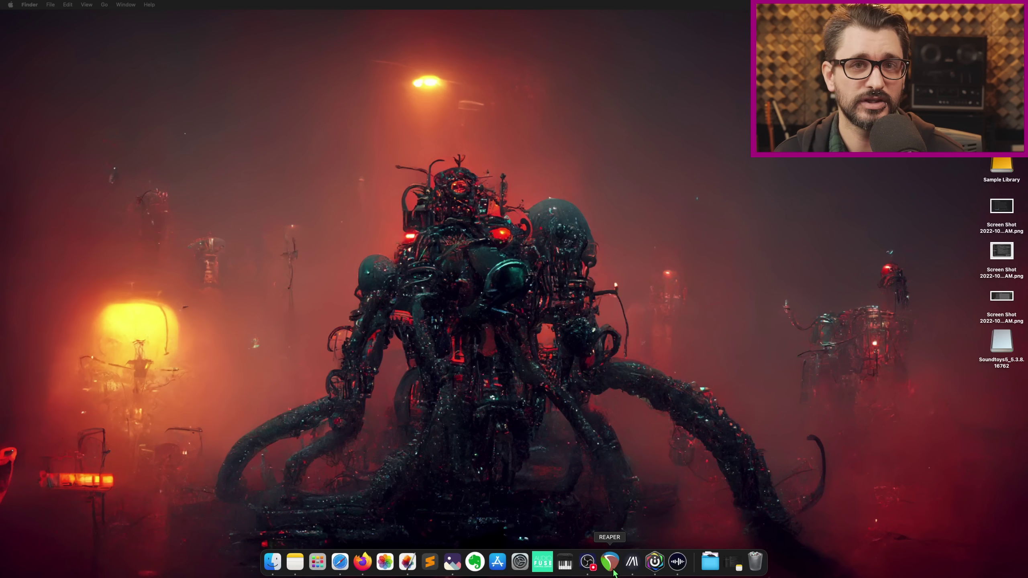
{"action": "left_click", "coordinate": [611, 563]}
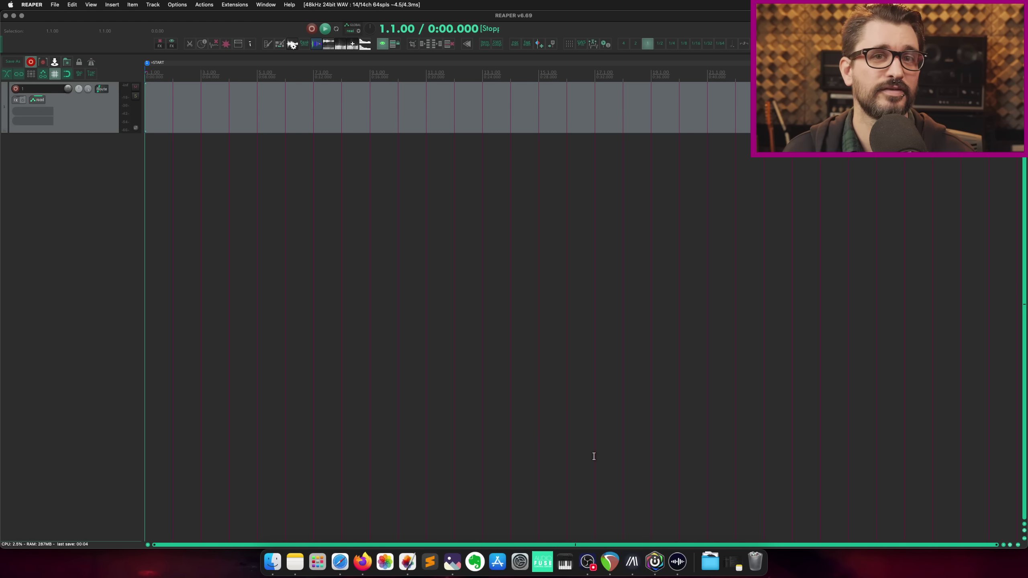
{"action": "left_click", "coordinate": [353, 352]}
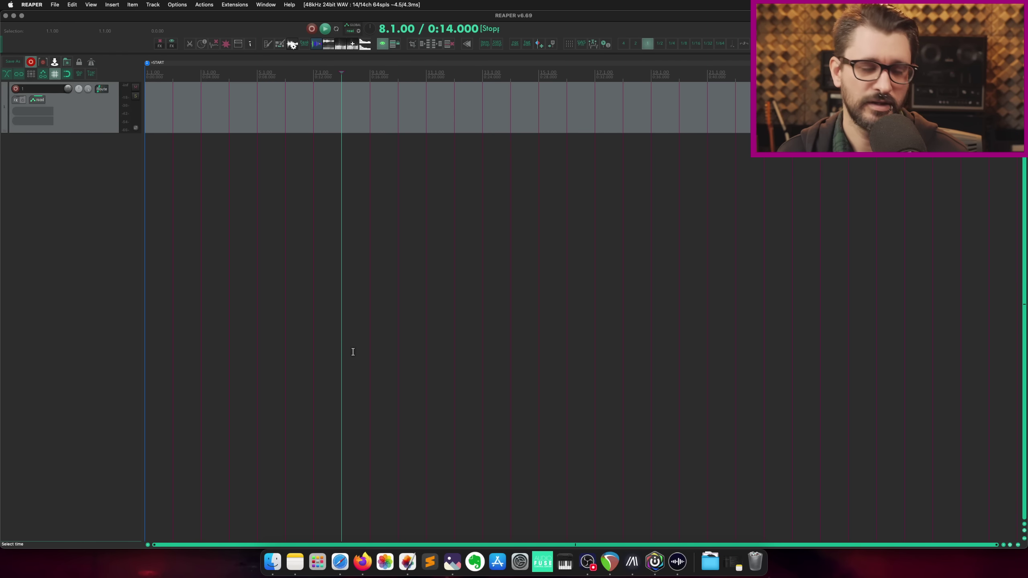
{"action": "key", "text": "super+q"}
{"action": "left_click", "coordinate": [508, 217]}
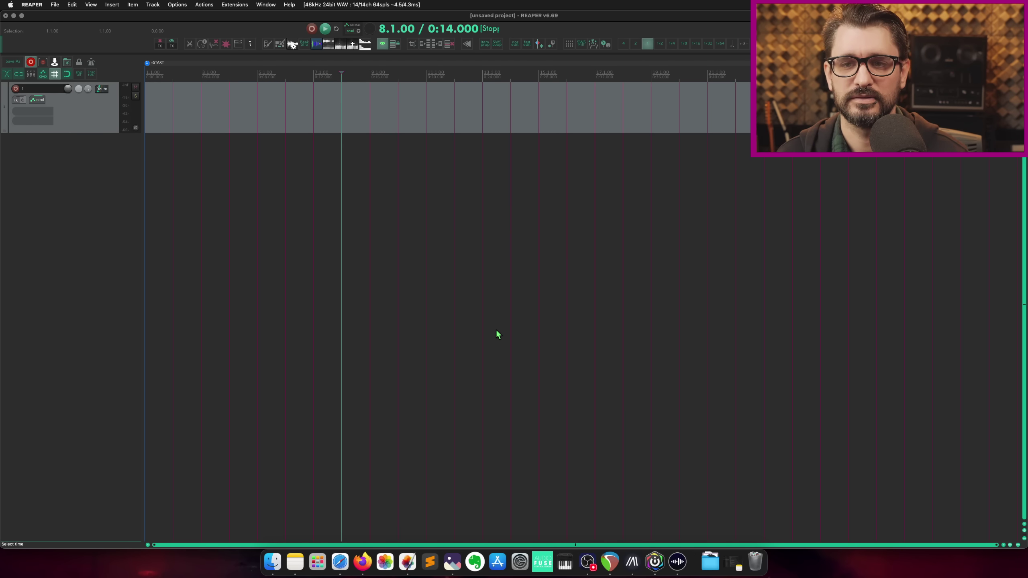
Launch REAPER and show its resource path in Finder, moving the folder window away from the screen edge.
{"action": "left_click", "coordinate": [610, 562]}
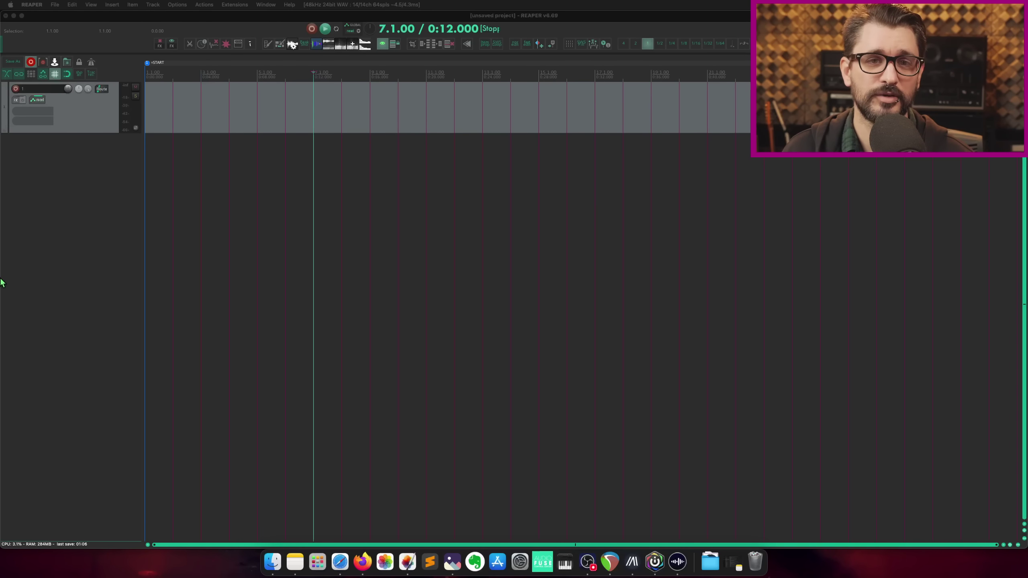
{"action": "left_click", "coordinate": [296, 223]}
{"action": "left_click", "coordinate": [177, 4]}
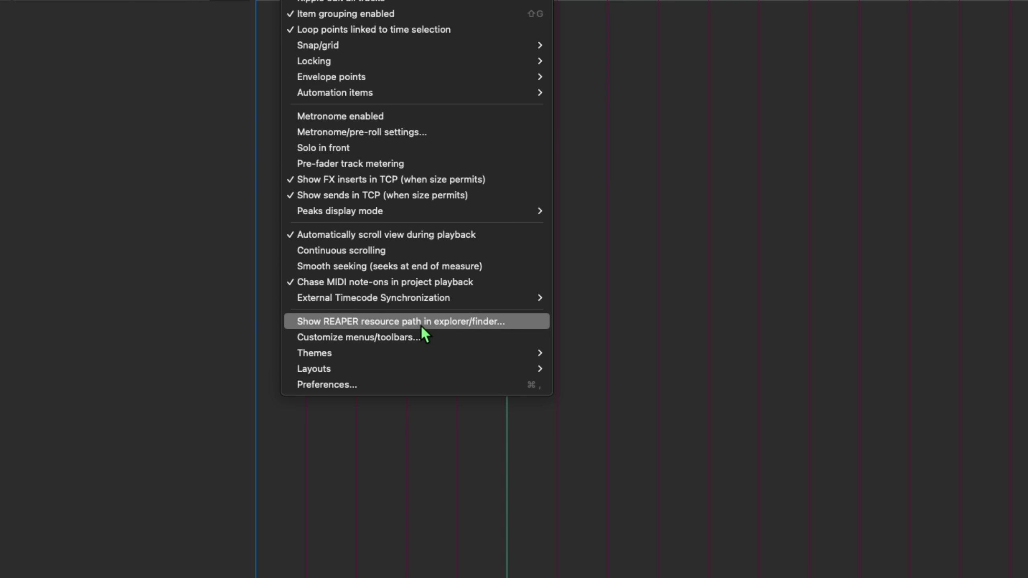
{"action": "left_click", "coordinate": [422, 323]}
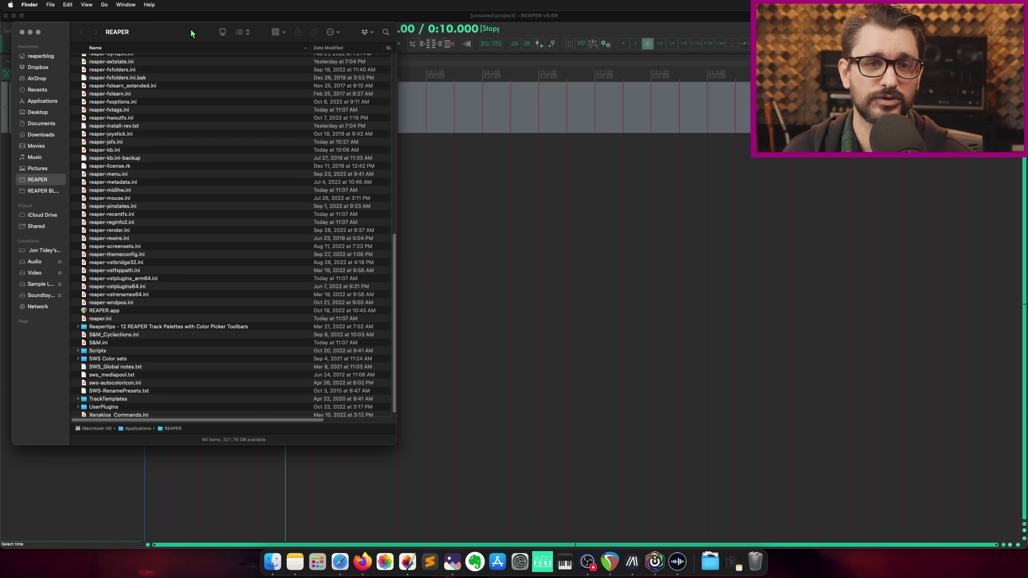
{"action": "left_click_drag", "start_coordinate": [192, 33], "coordinate": [352, 43]}
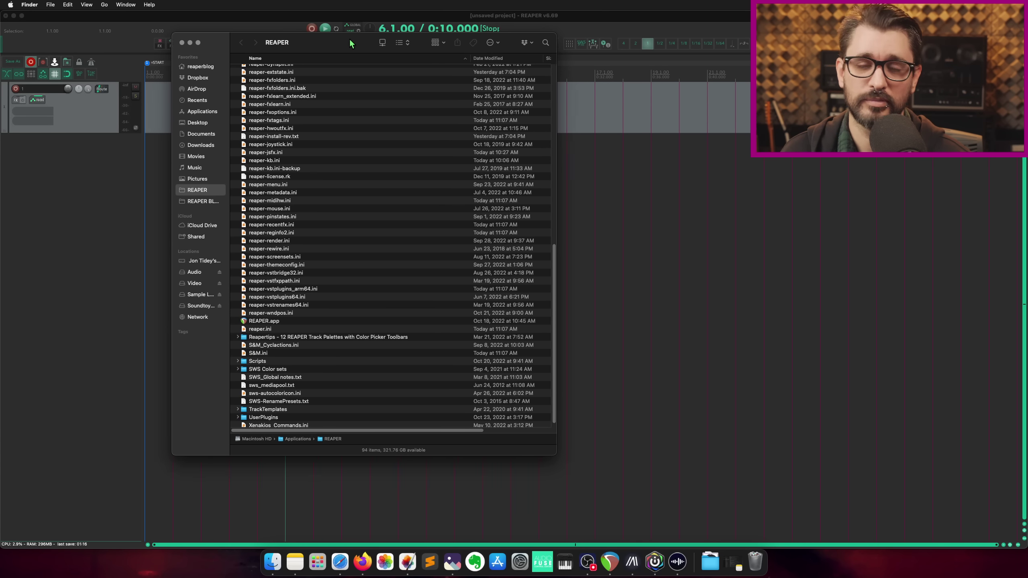
Return to REAPER and quit it, leaving the resource folder open in Finder.
{"action": "left_click", "coordinate": [2, 198]}
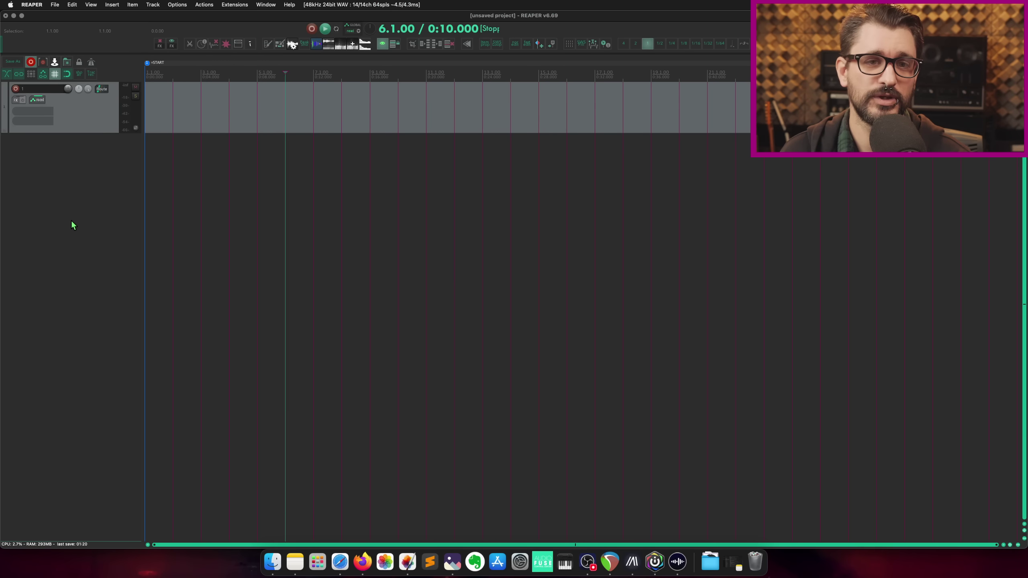
{"action": "key", "text": "super+q"}
{"action": "left_click", "coordinate": [542, 203]}
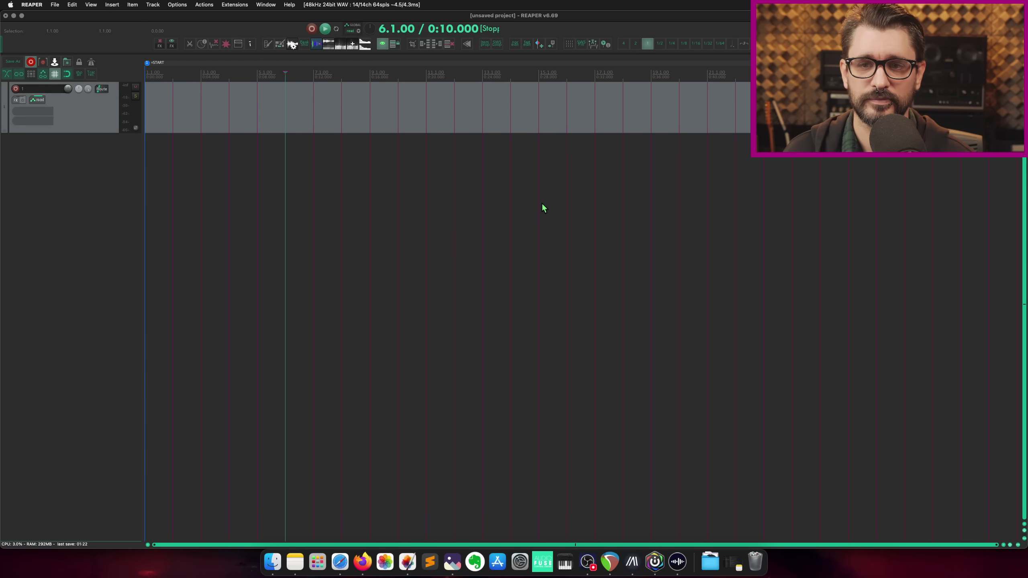
Open reaper.ini from the REAPER resource folder with Sublime Text.
{"action": "left_click", "coordinate": [289, 330]}
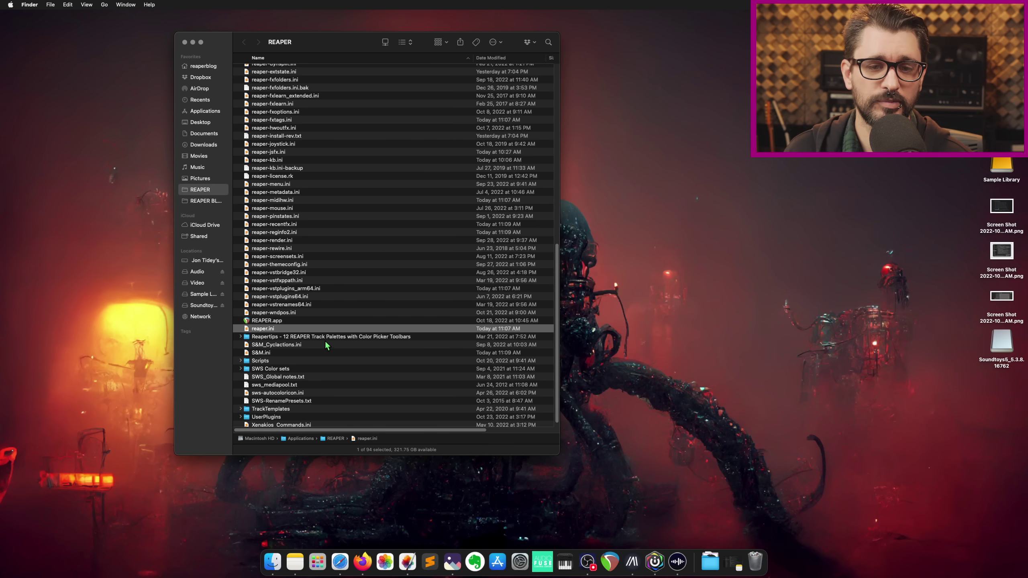
{"action": "right_click", "coordinate": [282, 329]}
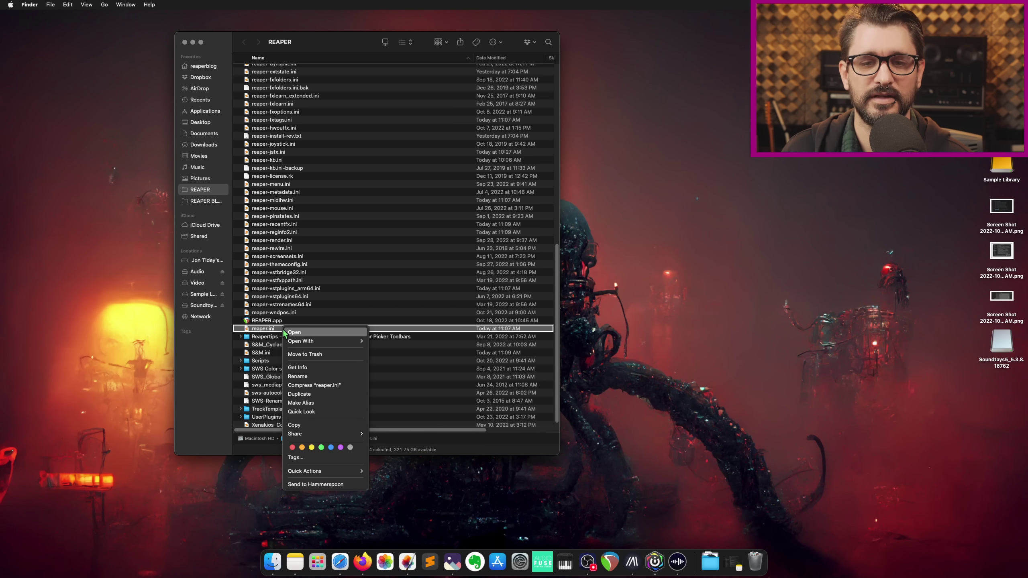
{"action": "mouse_move", "coordinate": [297, 338]}
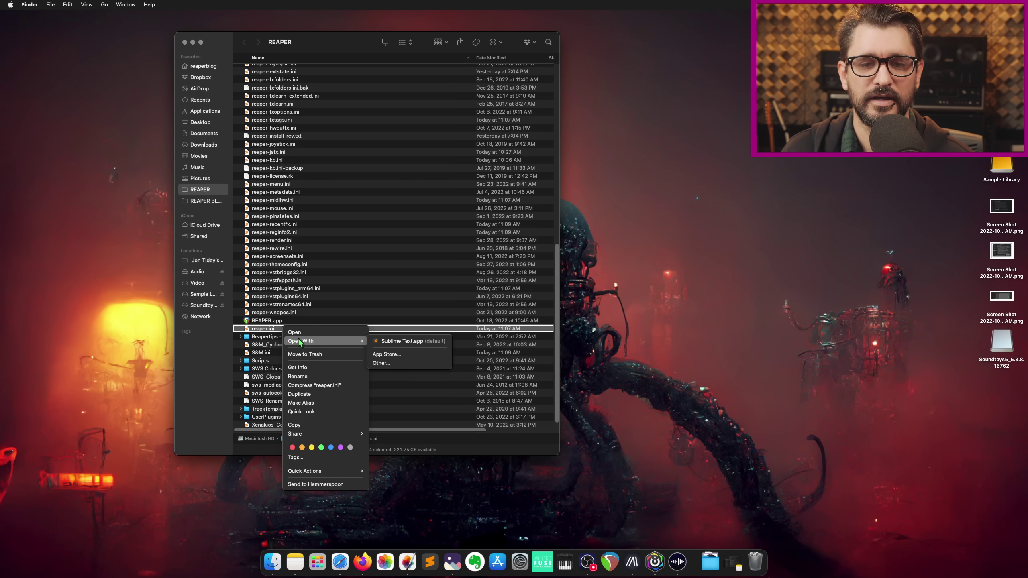
{"action": "left_click", "coordinate": [384, 341]}
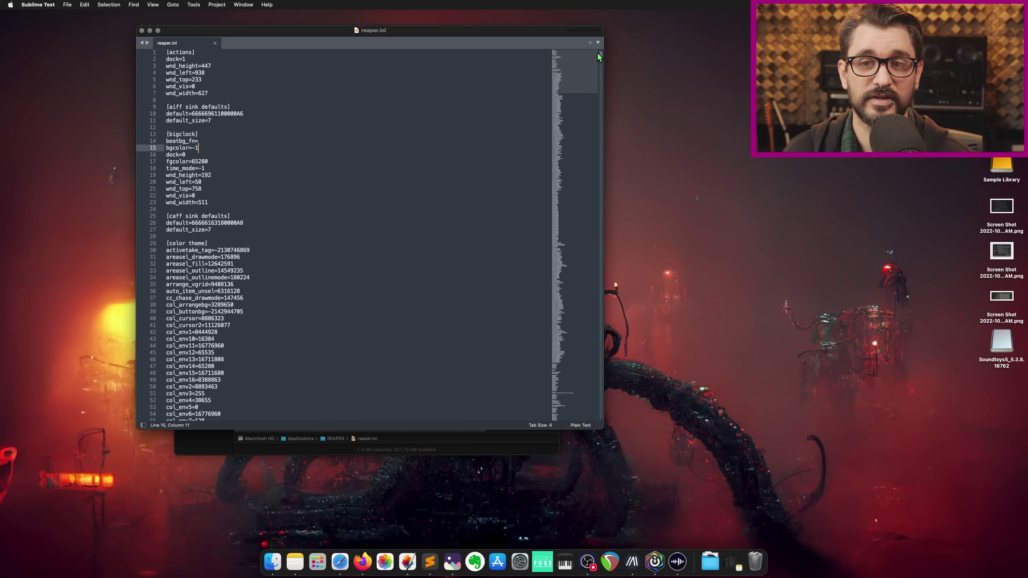
Search reaper.ini for the section header "[reaper]".
{"action": "left_click_drag", "start_coordinate": [601, 57], "coordinate": [593, 35]}
{"action": "left_click", "coordinate": [347, 128]}
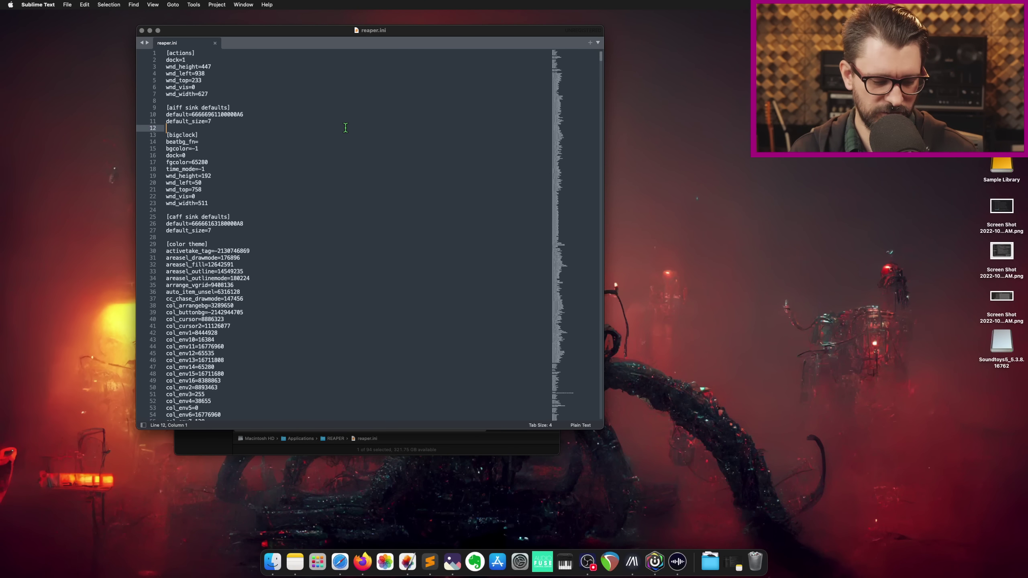
{"action": "key", "text": "super+f"}
{"action": "key", "text": "BackSpace"}
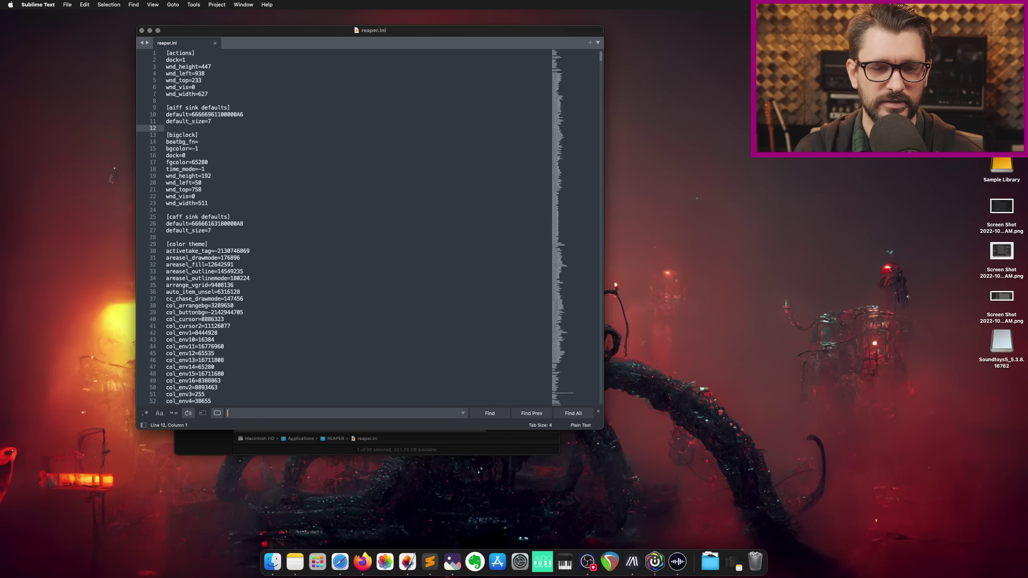
{"action": "type", "text": "["}
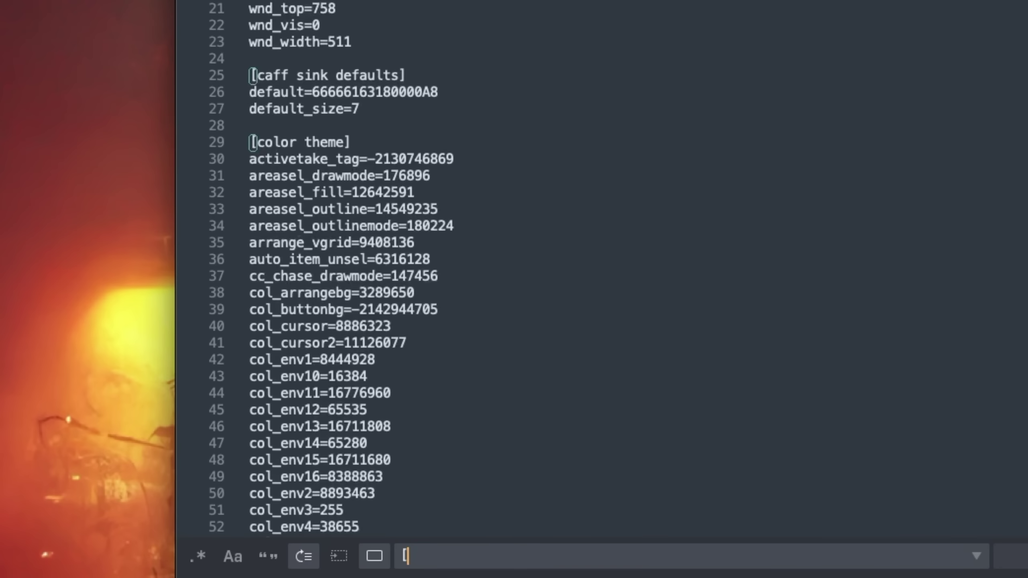
{"action": "type", "text": "reaper]"}
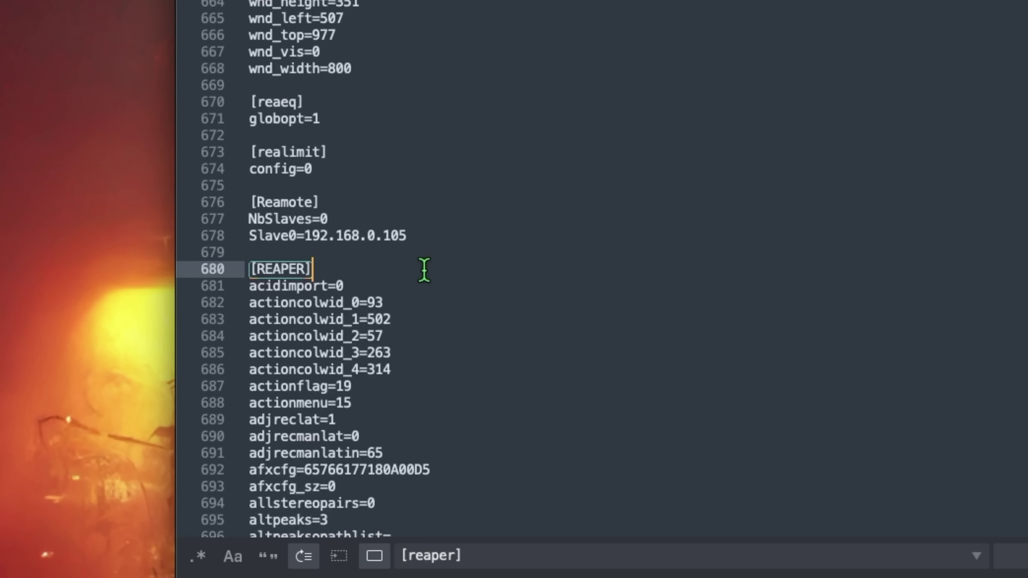
Add the line "rearoute_loopback=8" directly below the [REAPER] header, save reaper.ini and close it.
{"action": "key", "text": "Return"}
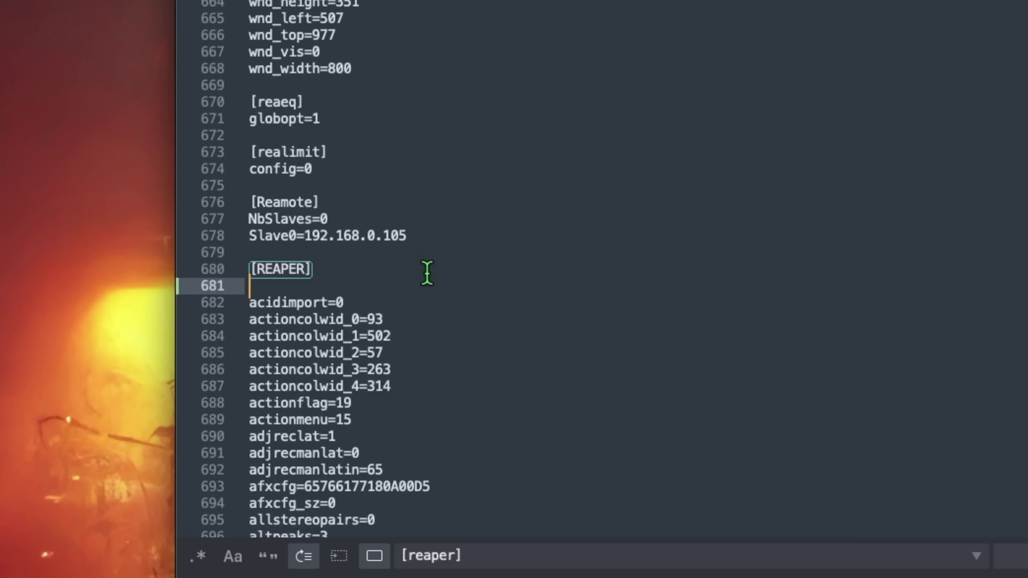
{"action": "type", "text": "rearoute"}
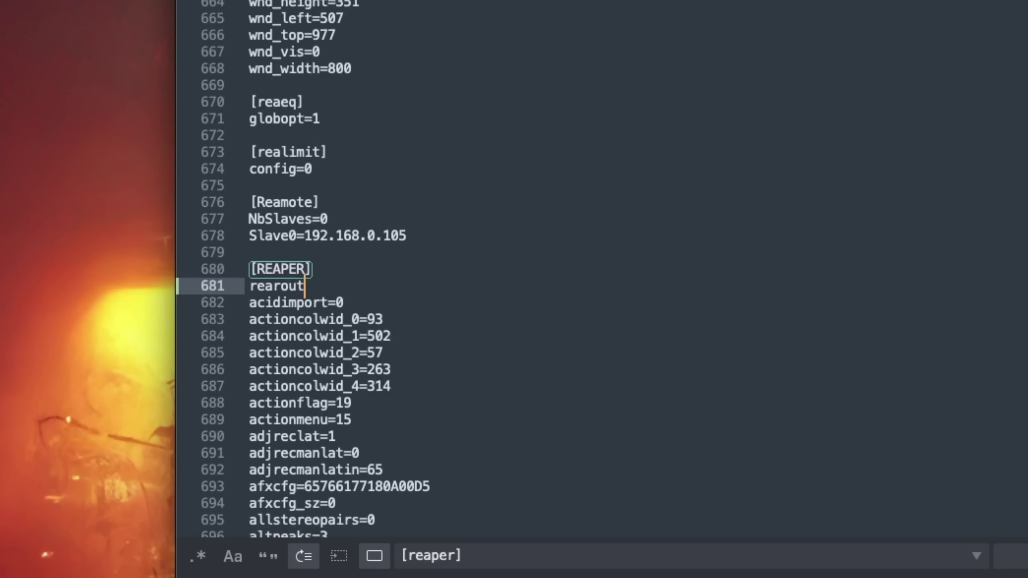
{"action": "type", "text": "_loopback=8"}
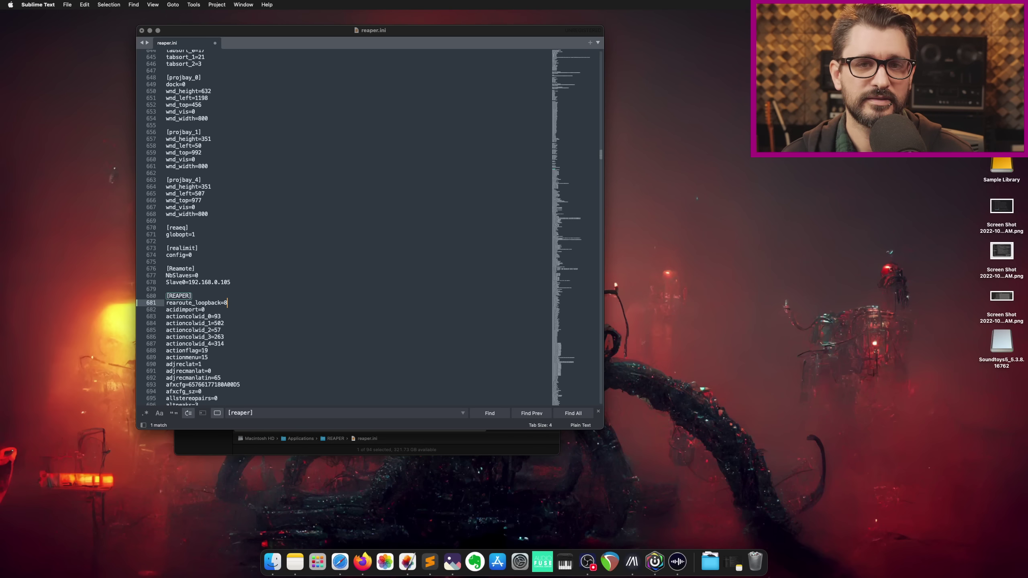
{"action": "key", "text": "super+s"}
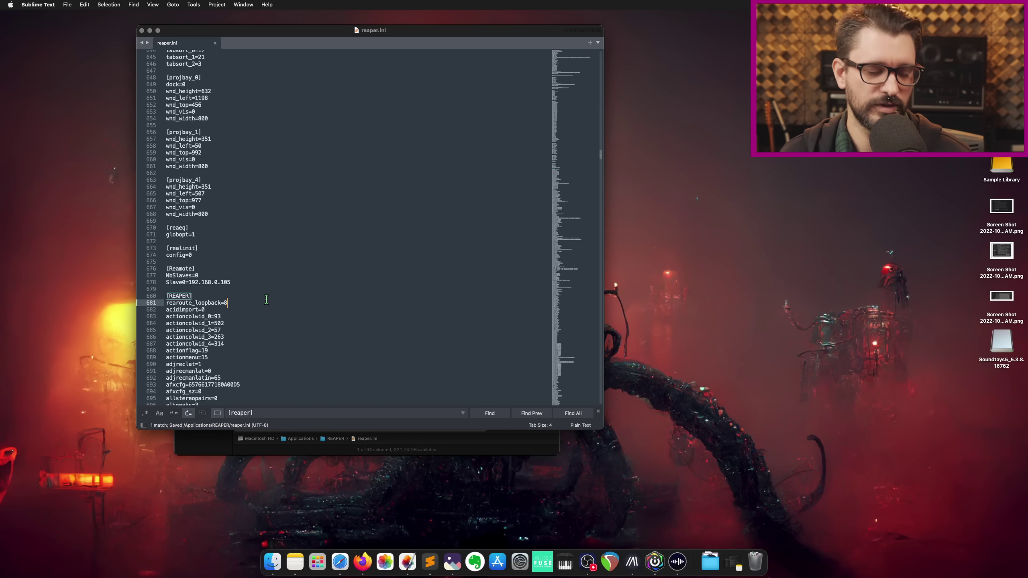
{"action": "key", "text": "super+w"}
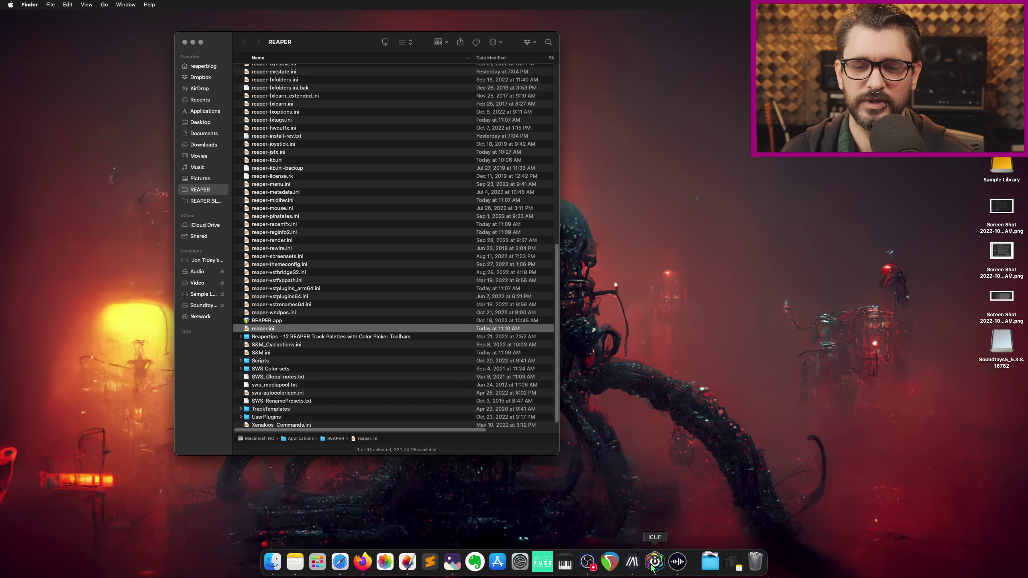
Relaunch REAPER and bring up the mono recording input choices for track 1.
{"action": "left_click", "coordinate": [610, 562]}
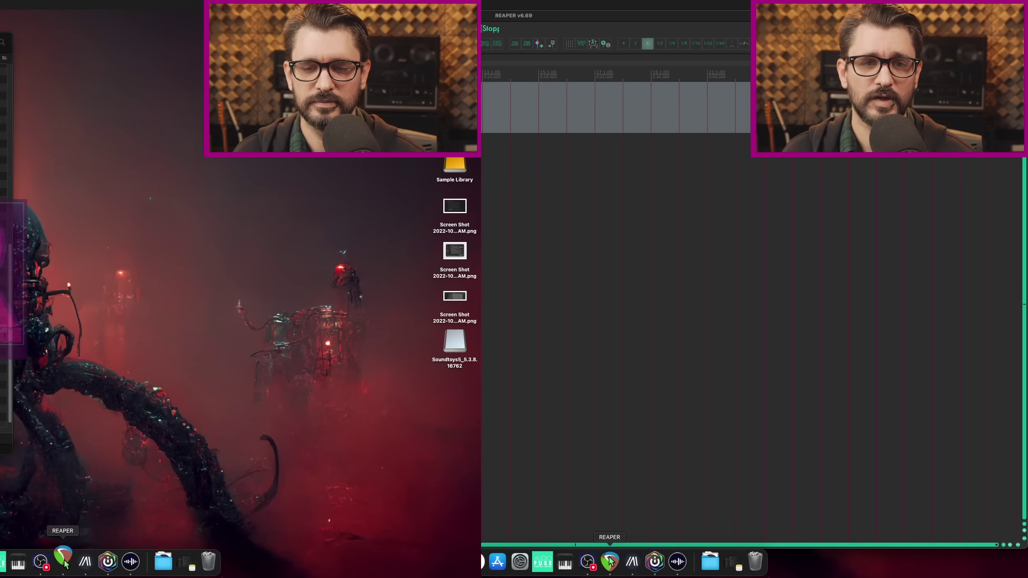
{"action": "left_click", "coordinate": [79, 126]}
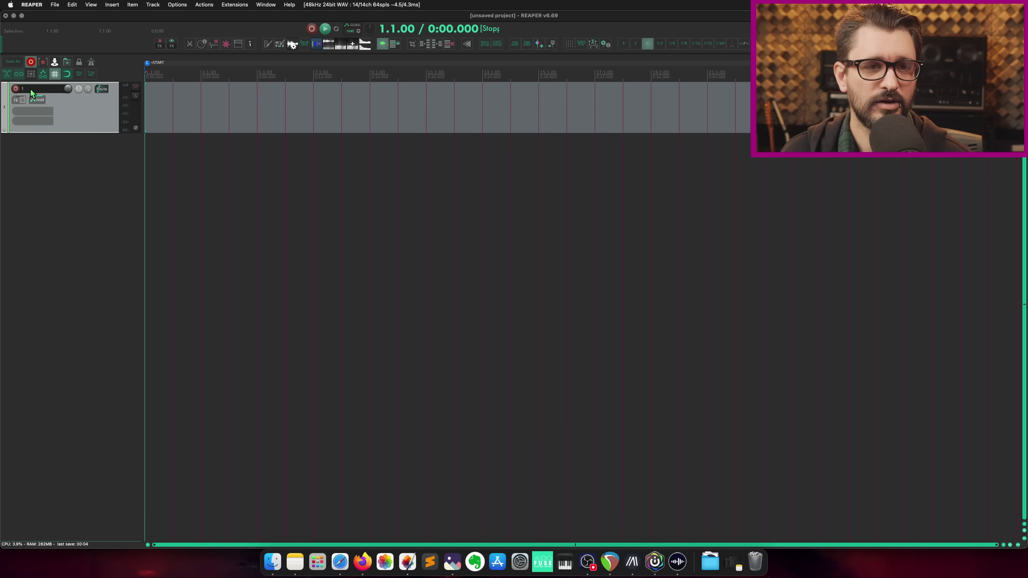
{"action": "right_click", "coordinate": [16, 89]}
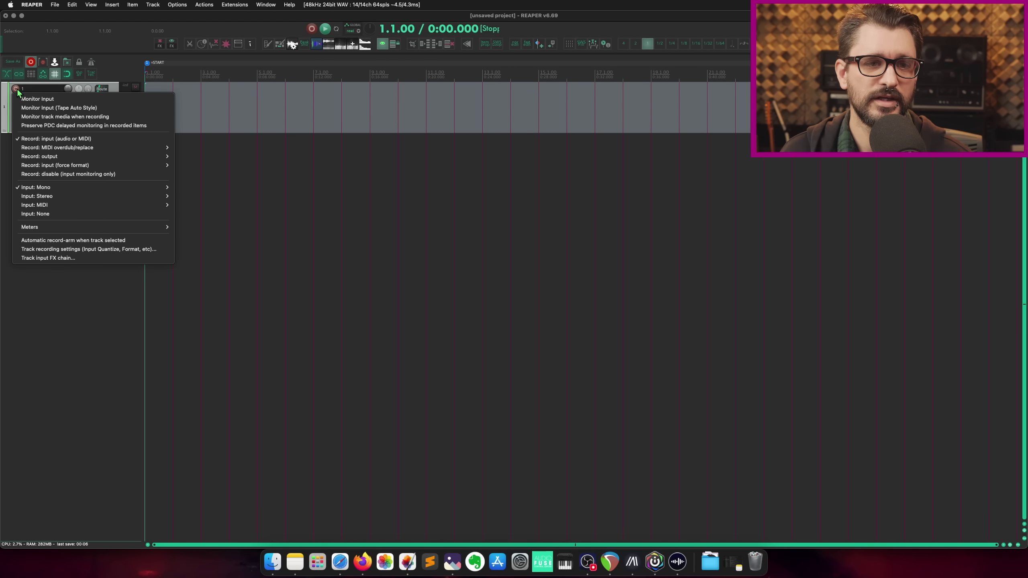
{"action": "mouse_move", "coordinate": [74, 188]}
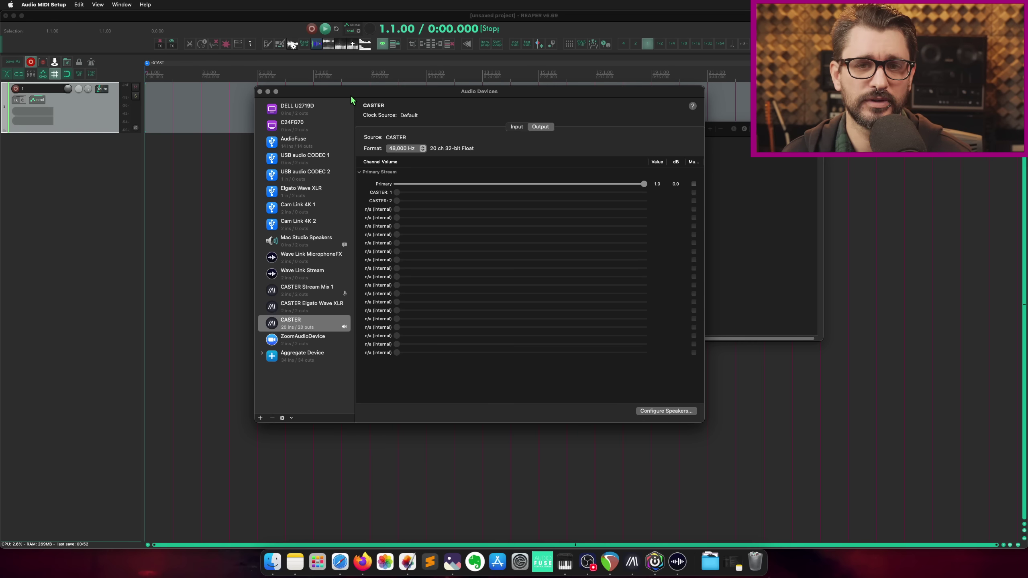
Review the CASTER device's output channels in Audio MIDI Setup and quit the utility.
{"action": "left_click_drag", "start_coordinate": [350, 96], "coordinate": [356, 100]}
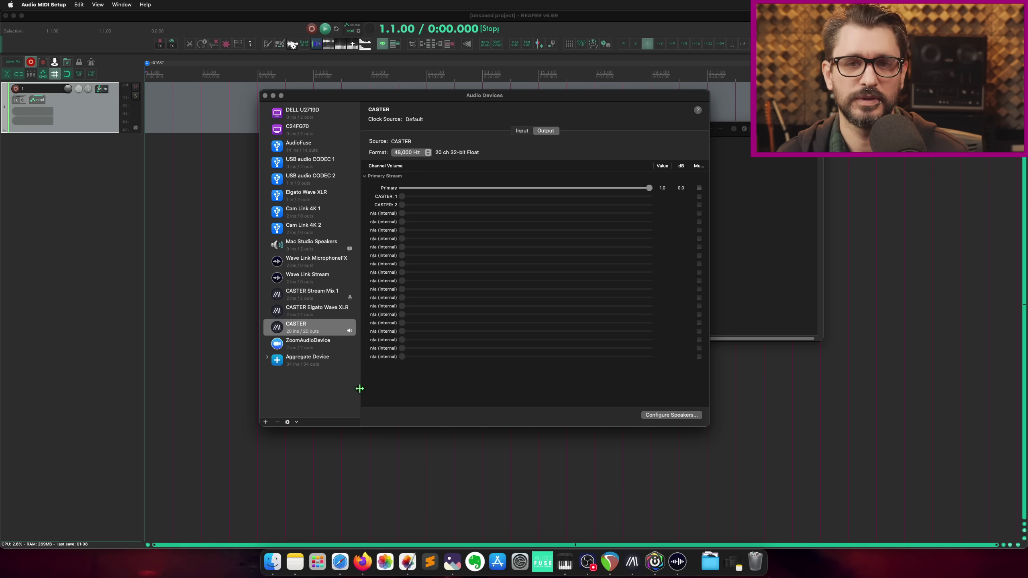
{"action": "key", "text": "super+q"}
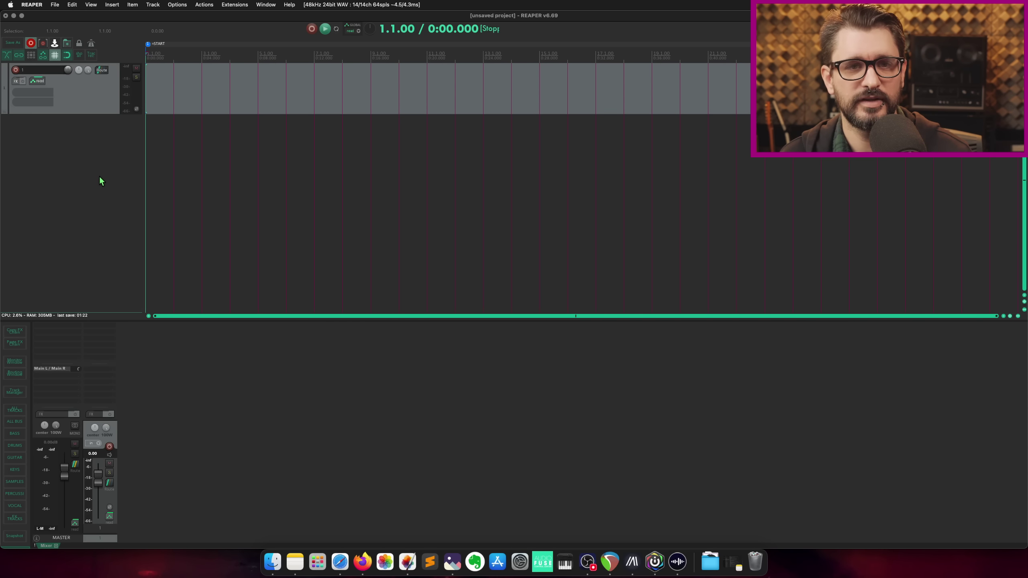
Add a second project tab in REAPER and enable the Run background projects option.
{"action": "left_click", "coordinate": [55, 4]}
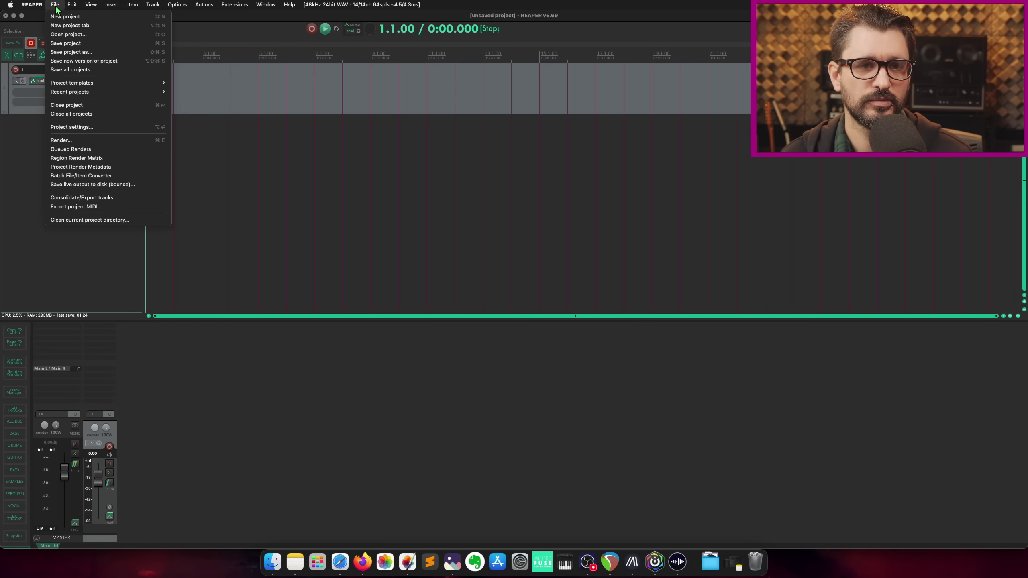
{"action": "left_click", "coordinate": [89, 113]}
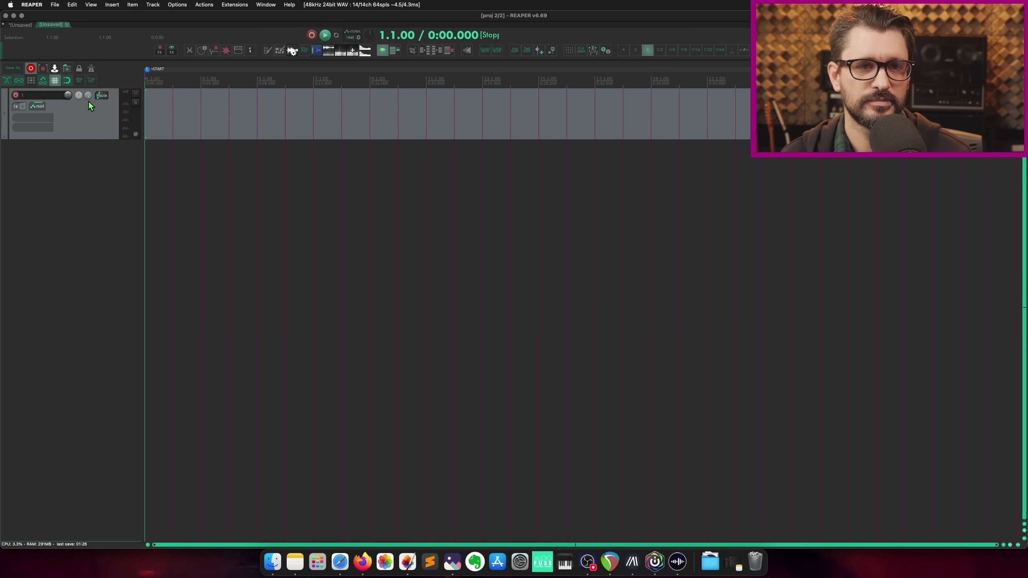
{"action": "right_click", "coordinate": [56, 27]}
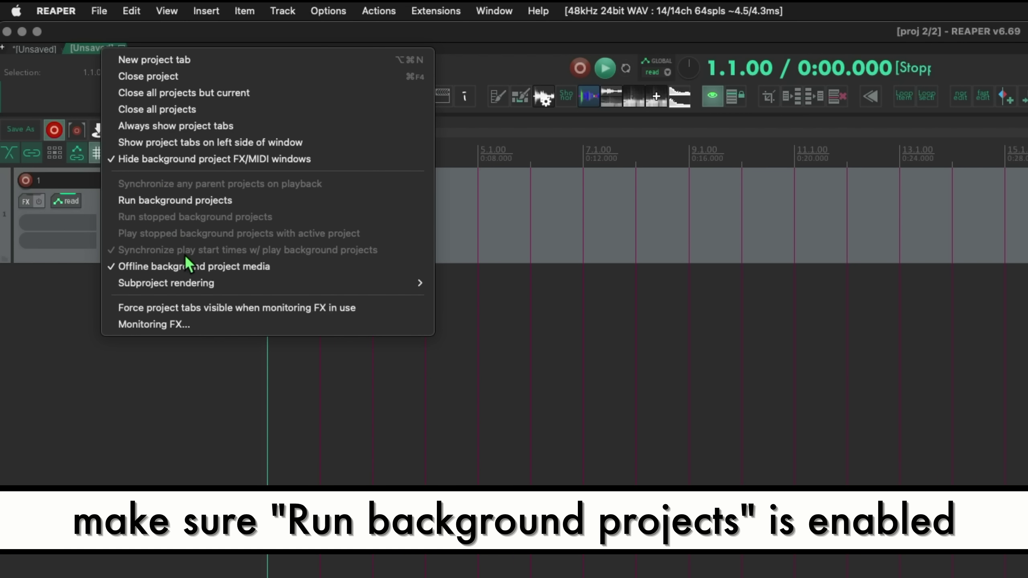
{"action": "left_click", "coordinate": [195, 199]}
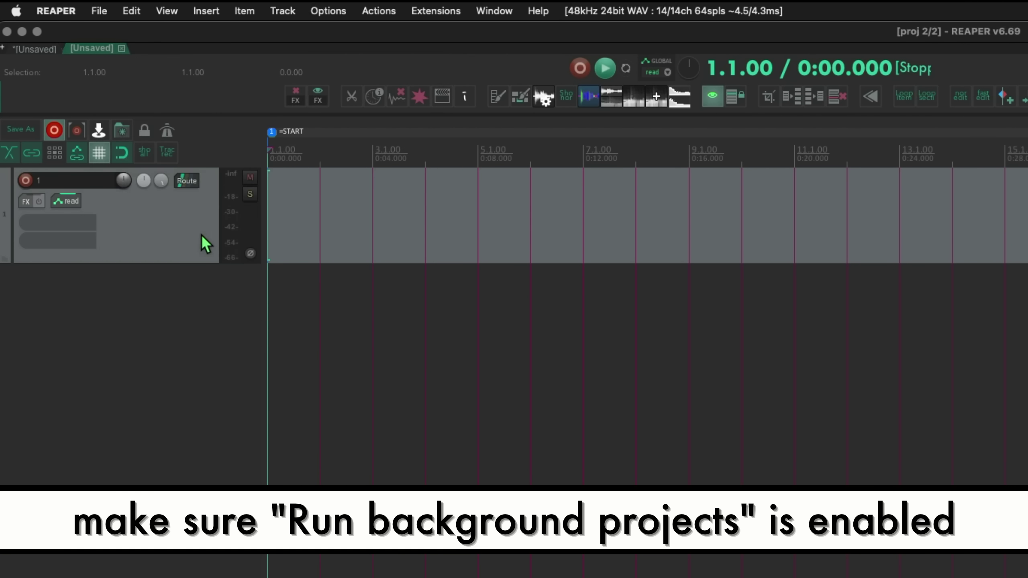
{"action": "right_click", "coordinate": [87, 49]}
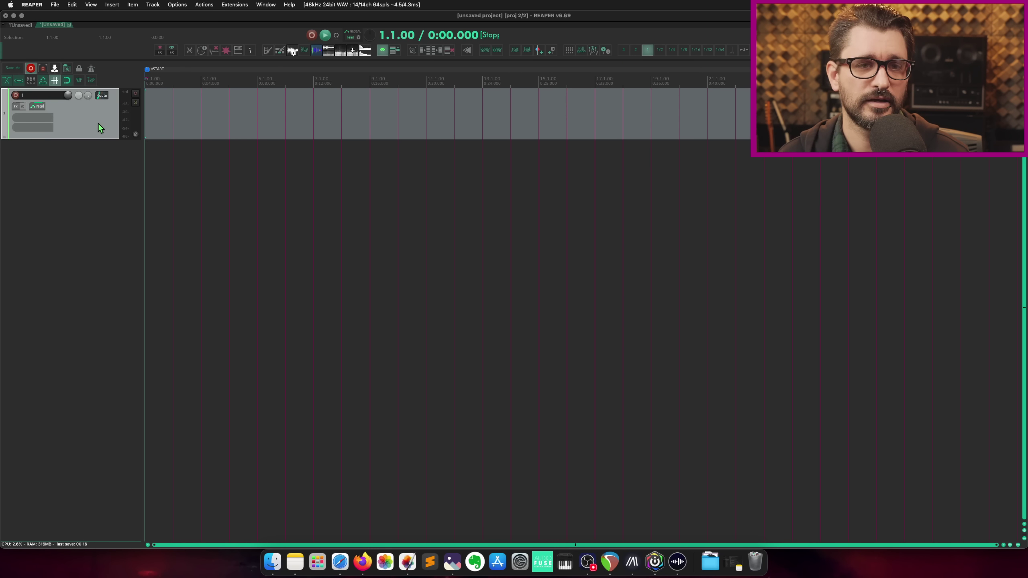
Switch back to the first project tab and show the mixer.
{"action": "left_click", "coordinate": [17, 25]}
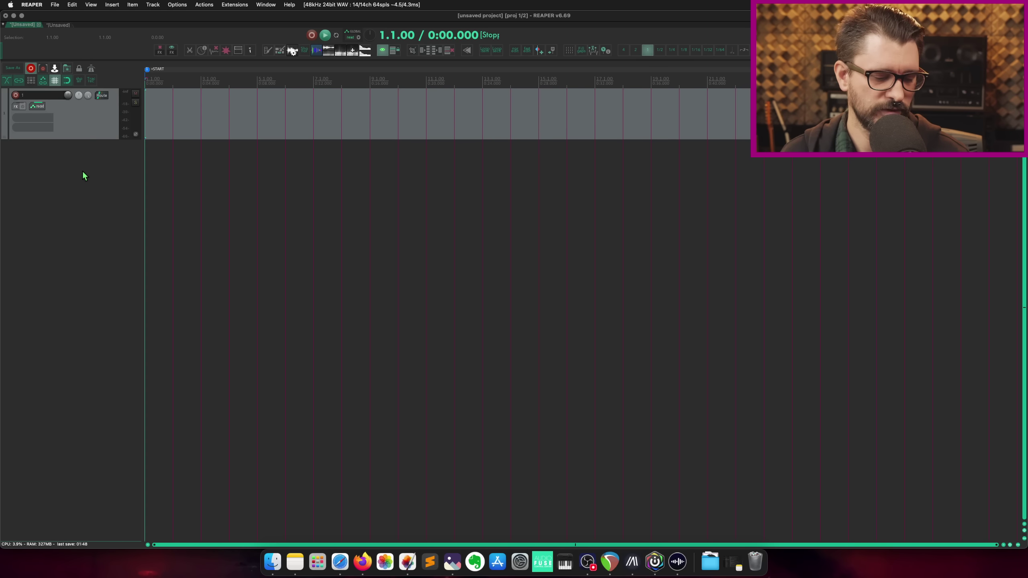
{"action": "key", "text": "super+m"}
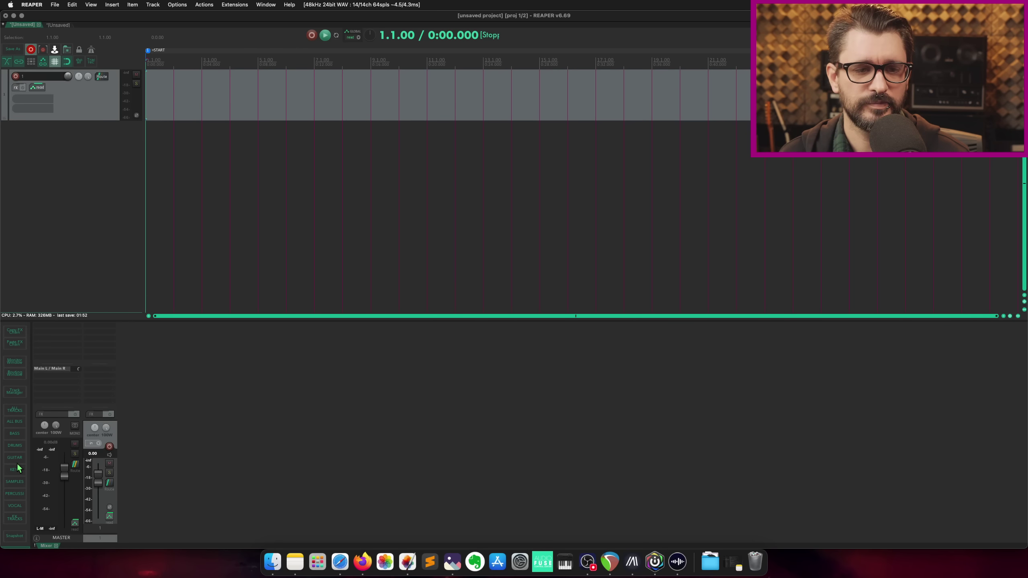
Add Loopback Output 1 / Loopback Output 2 as a hardware output of the first project's master track.
{"action": "left_click", "coordinate": [58, 378]}
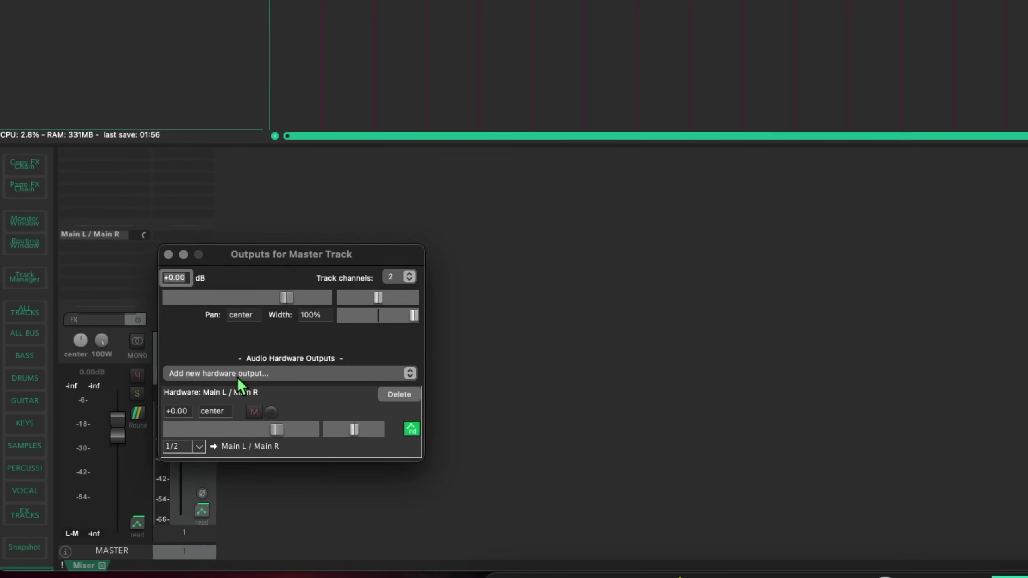
{"action": "left_click", "coordinate": [129, 443]}
{"action": "scroll", "coordinate": [281, 465], "scroll_direction": "down", "scroll_amount": 3}
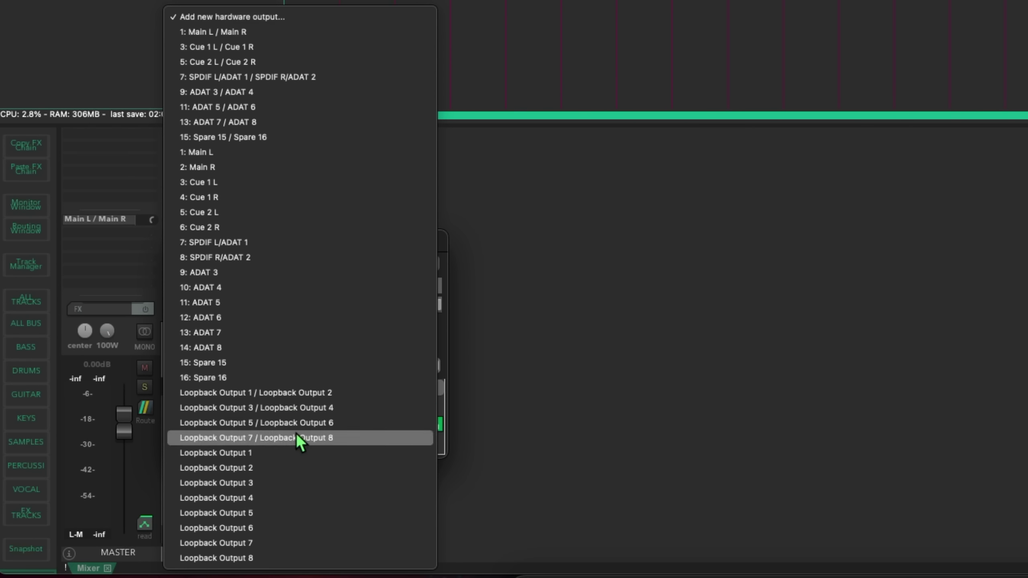
{"action": "left_click", "coordinate": [313, 396]}
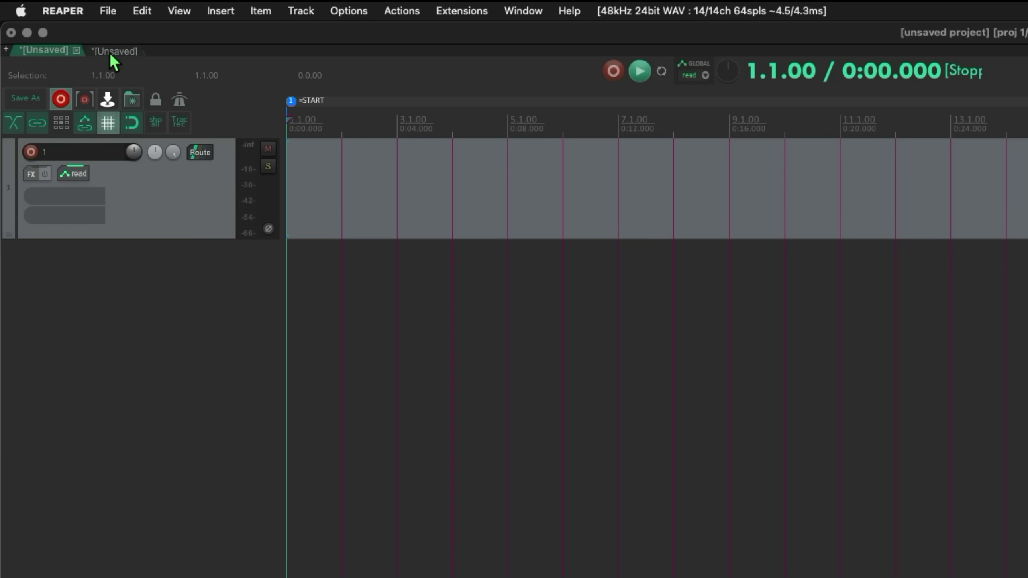
In the second project, set track 1's stereo input to Loopback Input 1 / Loopback Input 2 and start recording.
{"action": "left_click", "coordinate": [111, 1]}
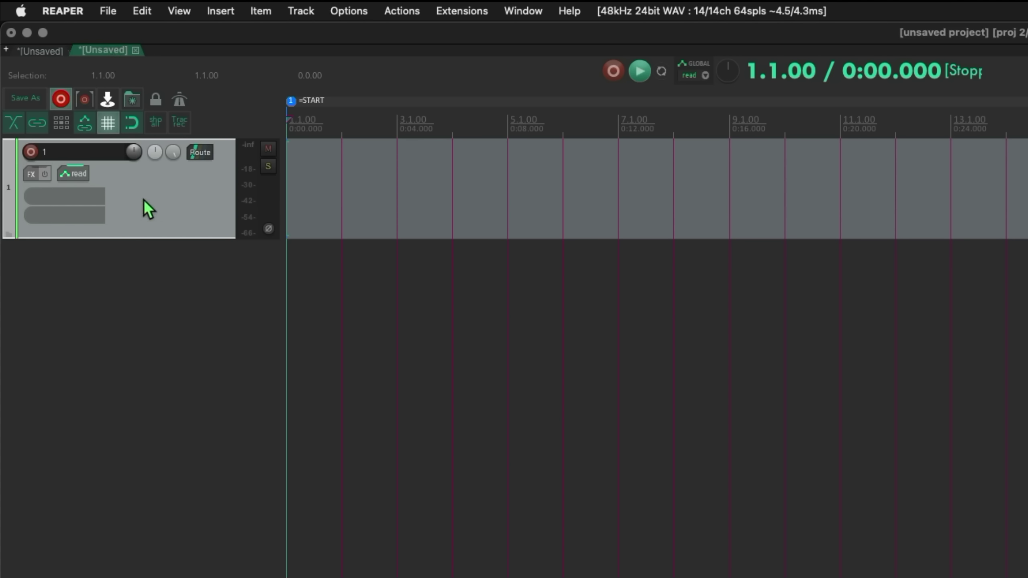
{"action": "right_click", "coordinate": [32, 152]}
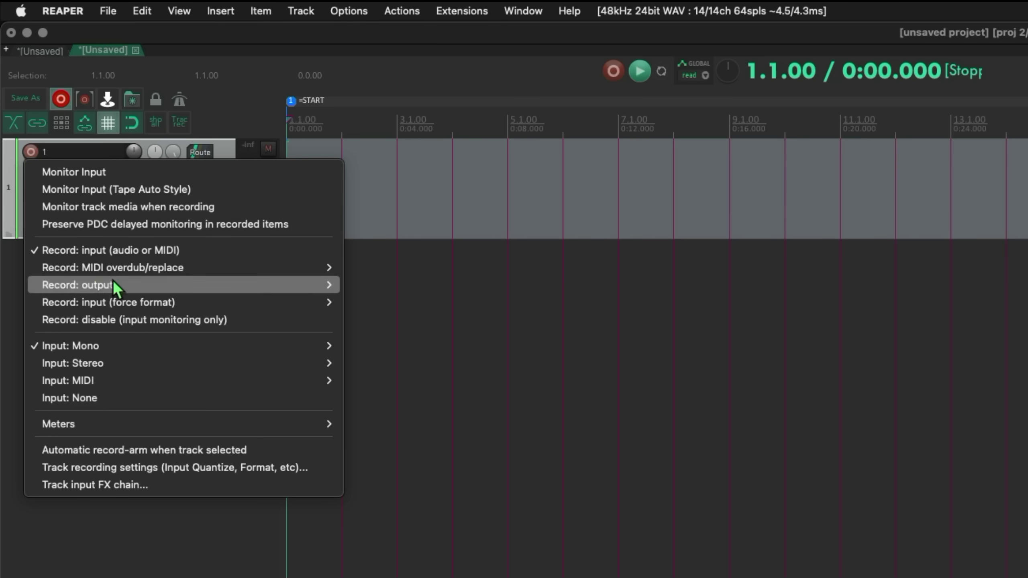
{"action": "mouse_move", "coordinate": [124, 360]}
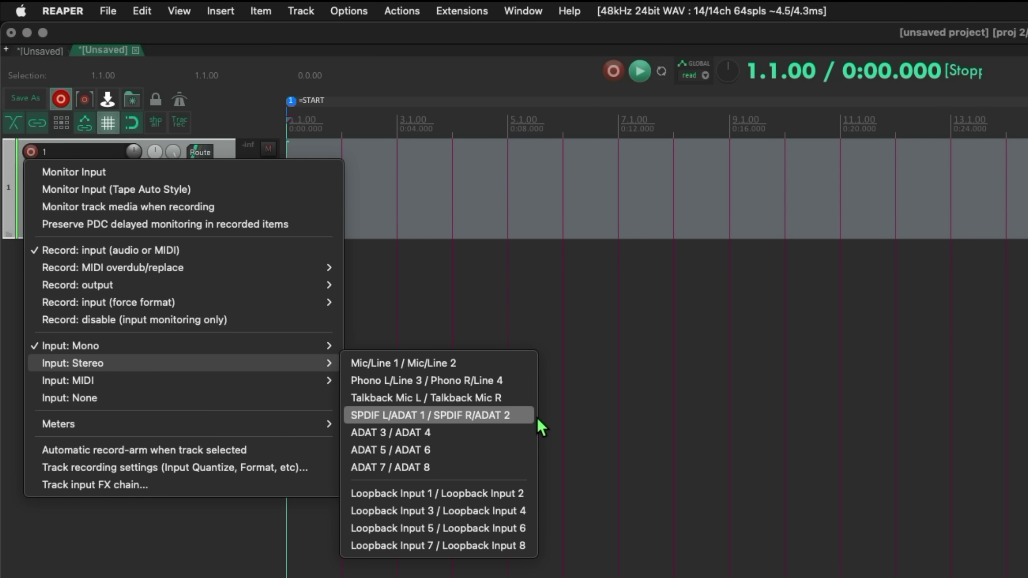
{"action": "left_click", "coordinate": [500, 506]}
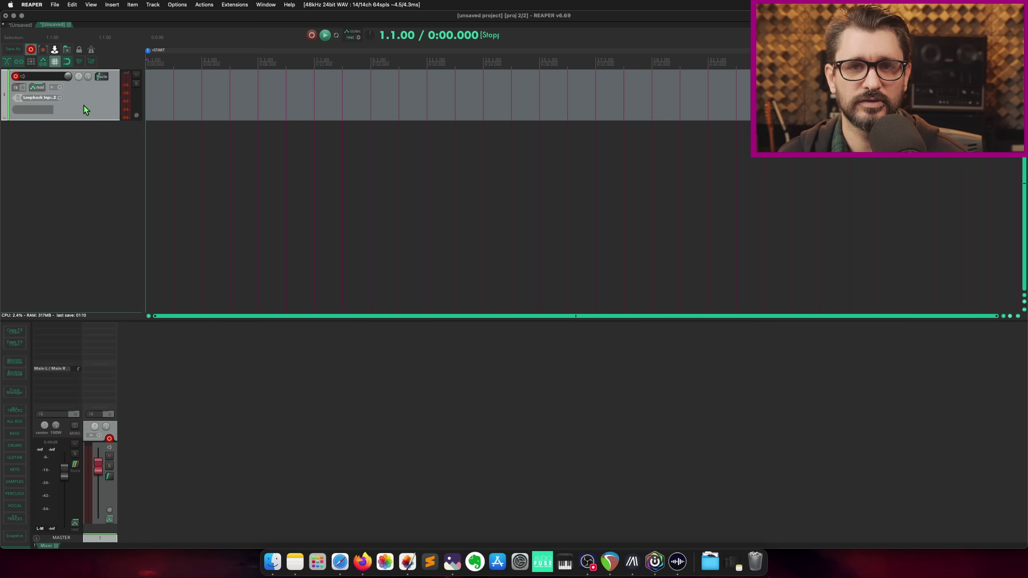
{"action": "key", "text": "super+r"}
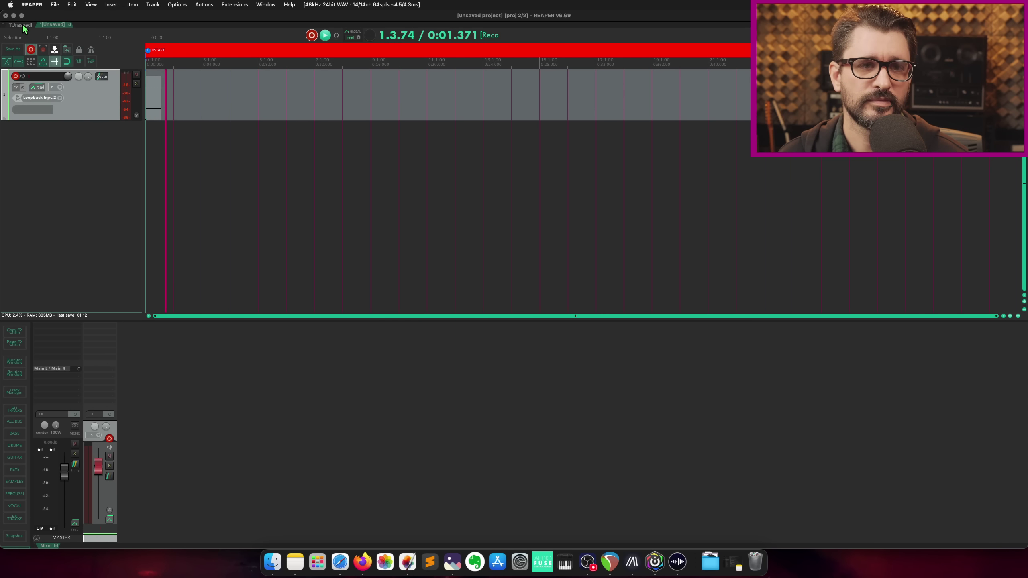
In the first project, place the loop 086 whereends beat.wav on track 1 at measure 2.
{"action": "left_click", "coordinate": [30, 25]}
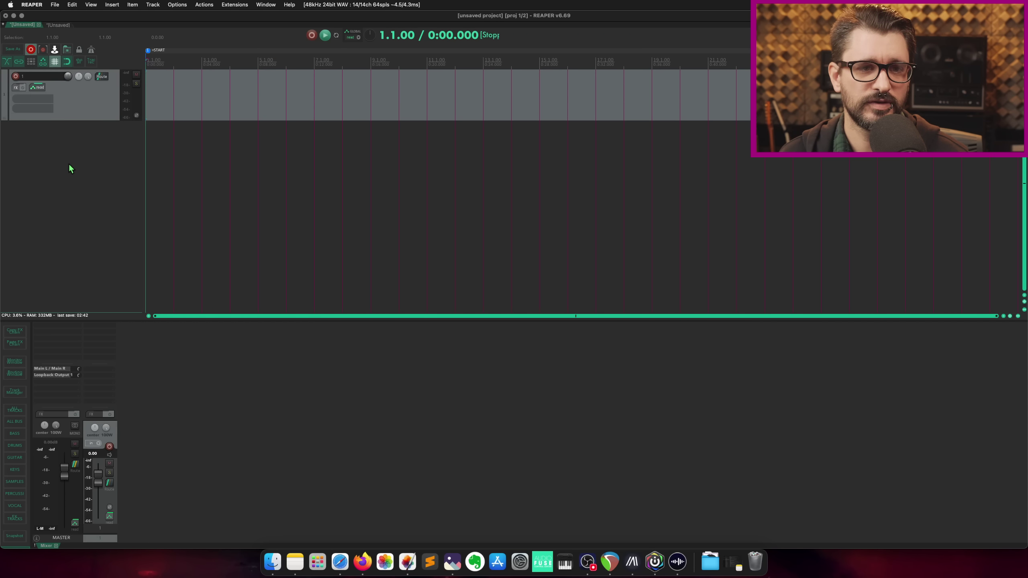
{"action": "key", "text": "super+alt+x"}
{"action": "left_click", "coordinate": [433, 396]}
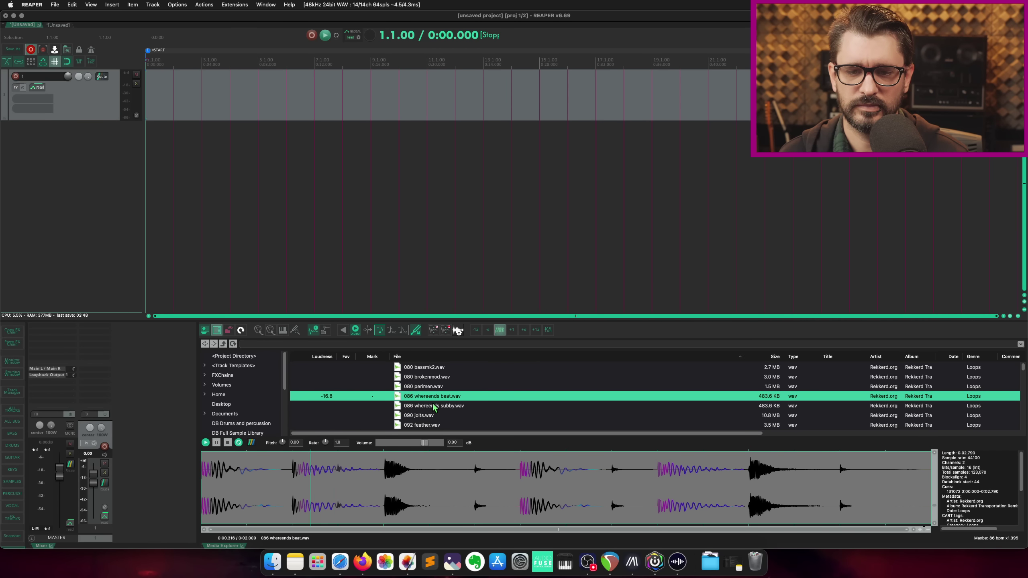
{"action": "left_click_drag", "start_coordinate": [432, 396], "coordinate": [173, 91]}
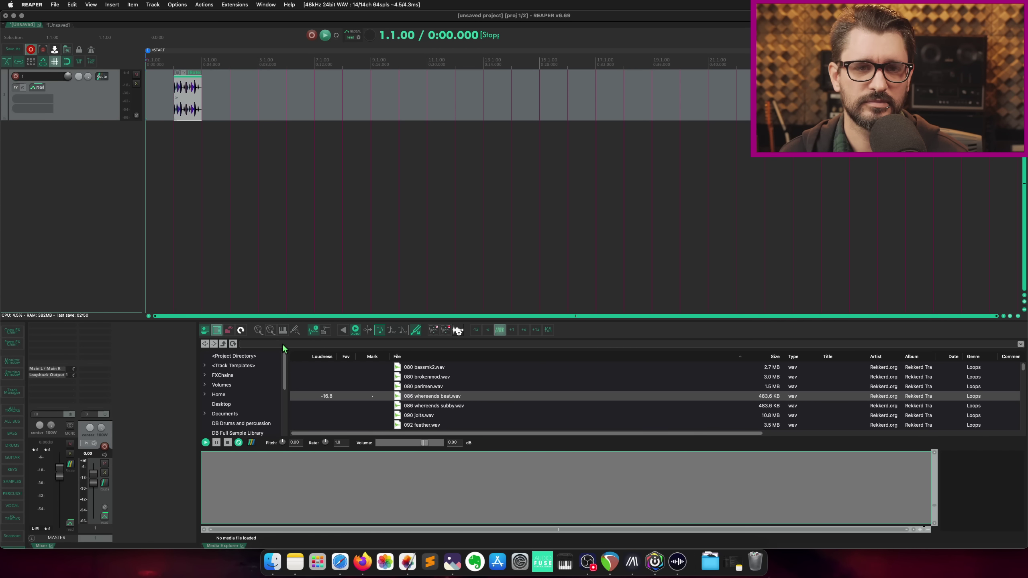
{"action": "key", "text": "super+alt+x"}
Insert the Kilohearts Snap Heap effect on track 1 and load its Bitcrusher preset Candy Crush.
{"action": "left_click", "coordinate": [86, 95]}
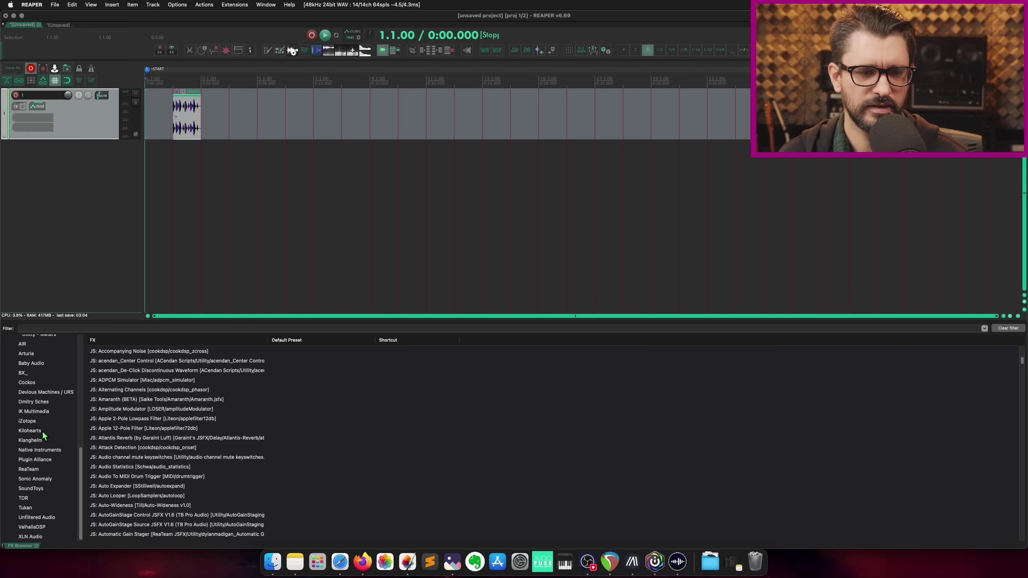
{"action": "left_click", "coordinate": [33, 431]}
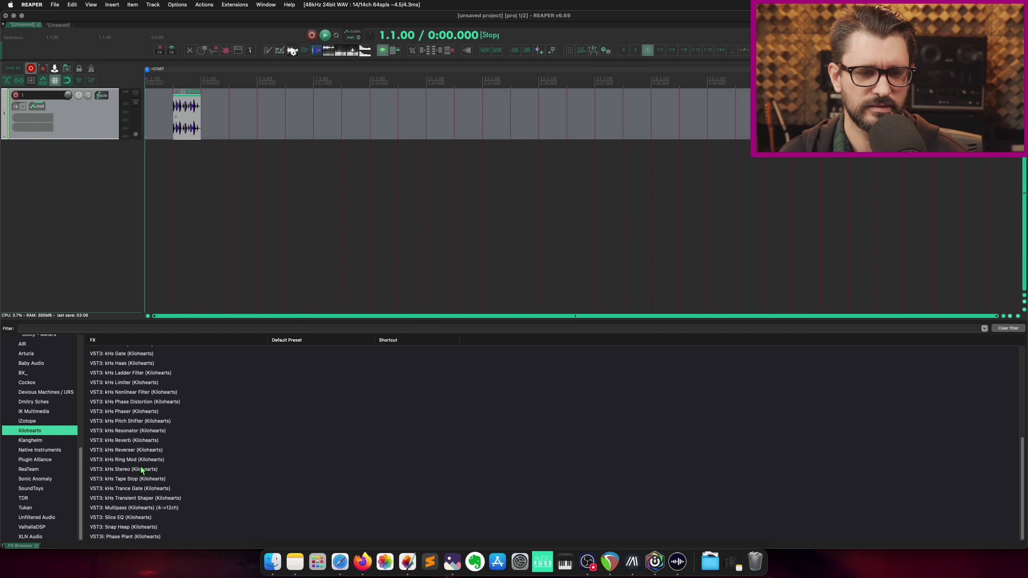
{"action": "left_click", "coordinate": [136, 528]}
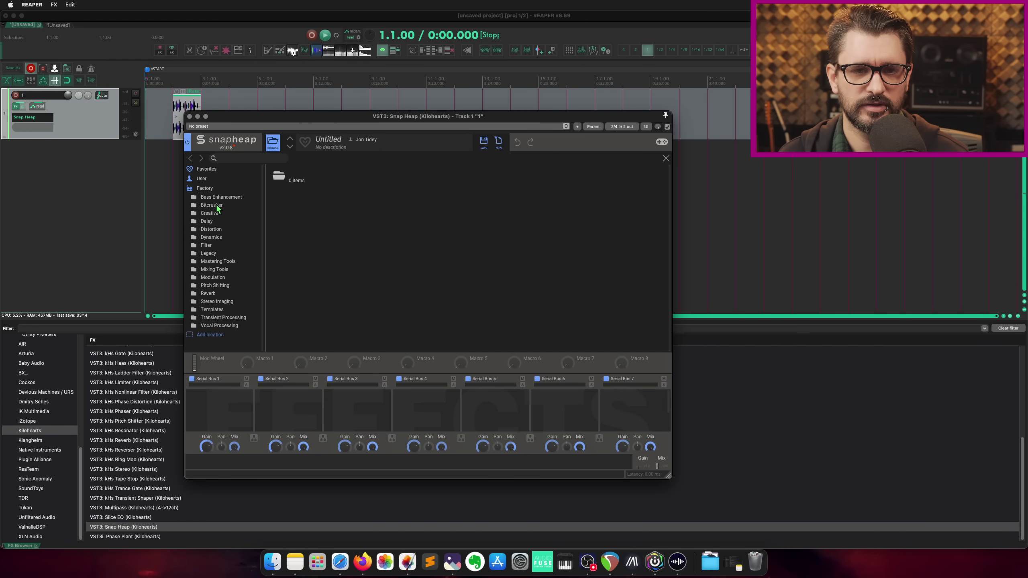
{"action": "left_click", "coordinate": [217, 206]}
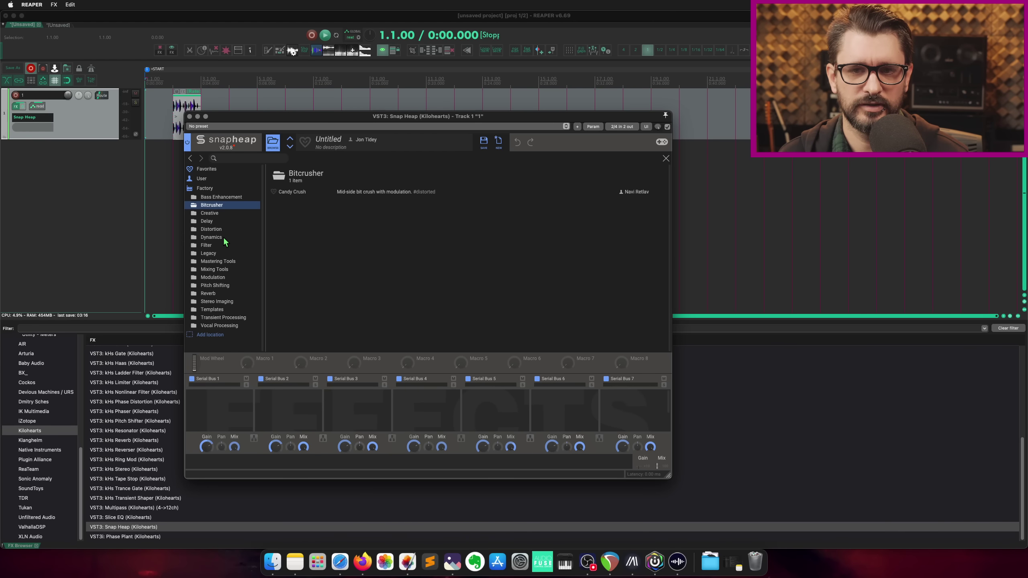
{"action": "double_click", "coordinate": [304, 192]}
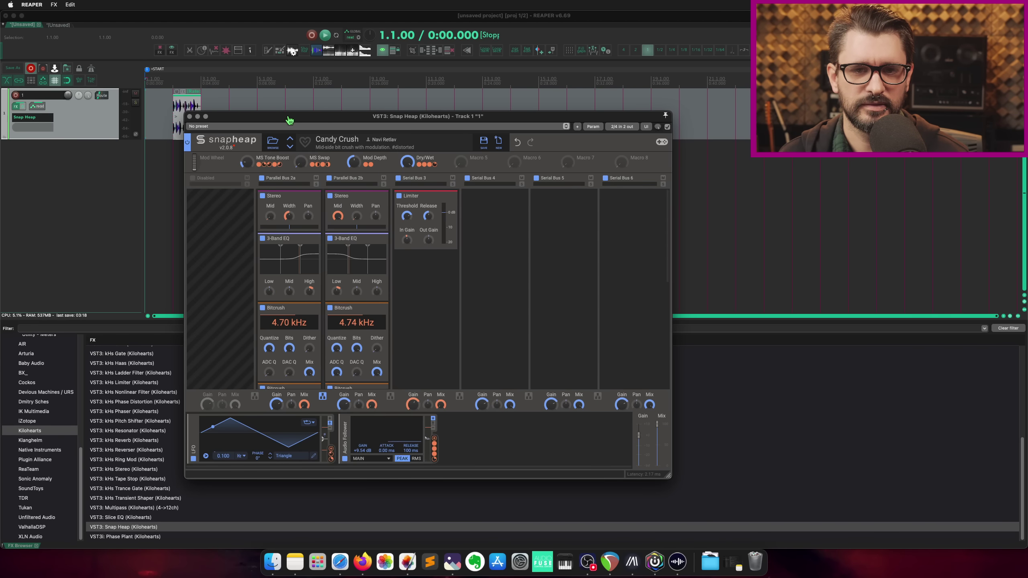
Turn on repeat and play the beat in the first project, then check the second project's incoming recording.
{"action": "left_click_drag", "start_coordinate": [287, 116], "coordinate": [389, 160]}
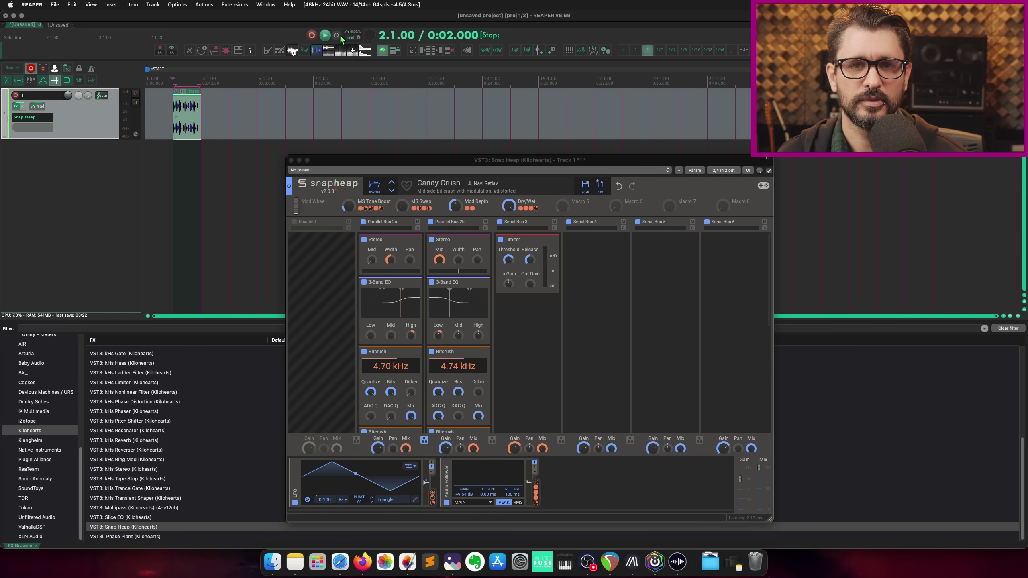
{"action": "left_click", "coordinate": [337, 36]}
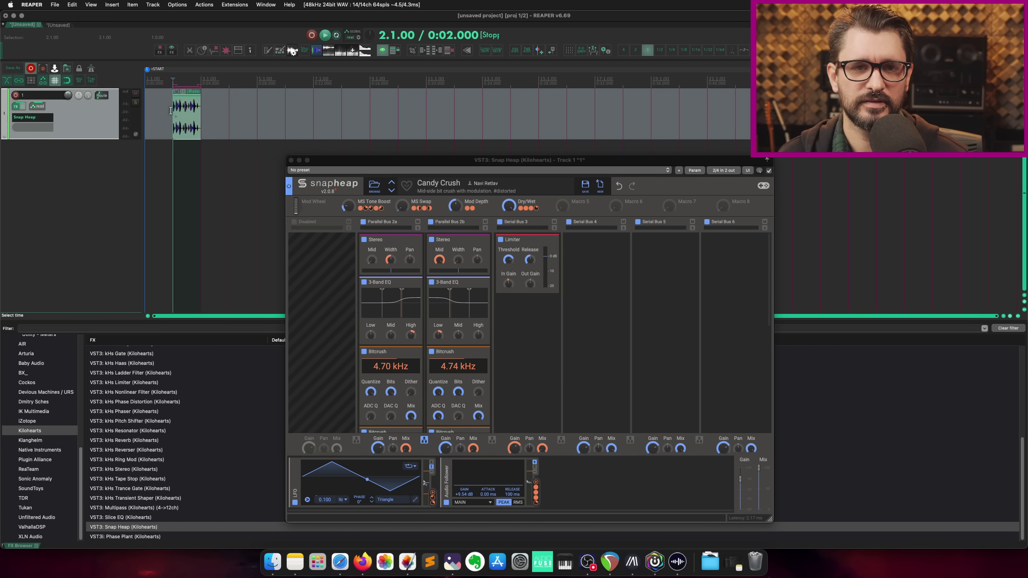
{"action": "key", "text": "space"}
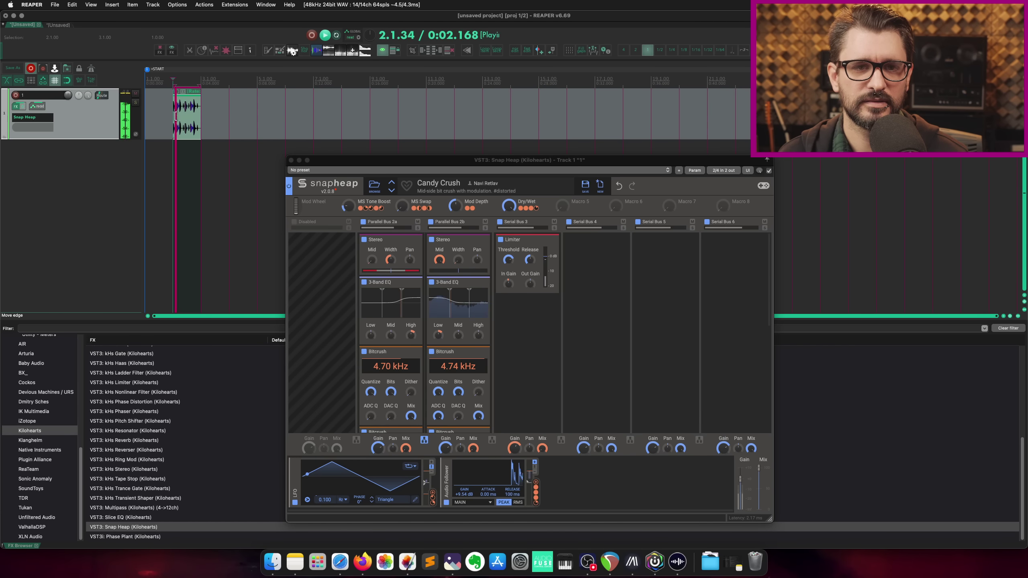
{"action": "left_click", "coordinate": [60, 26]}
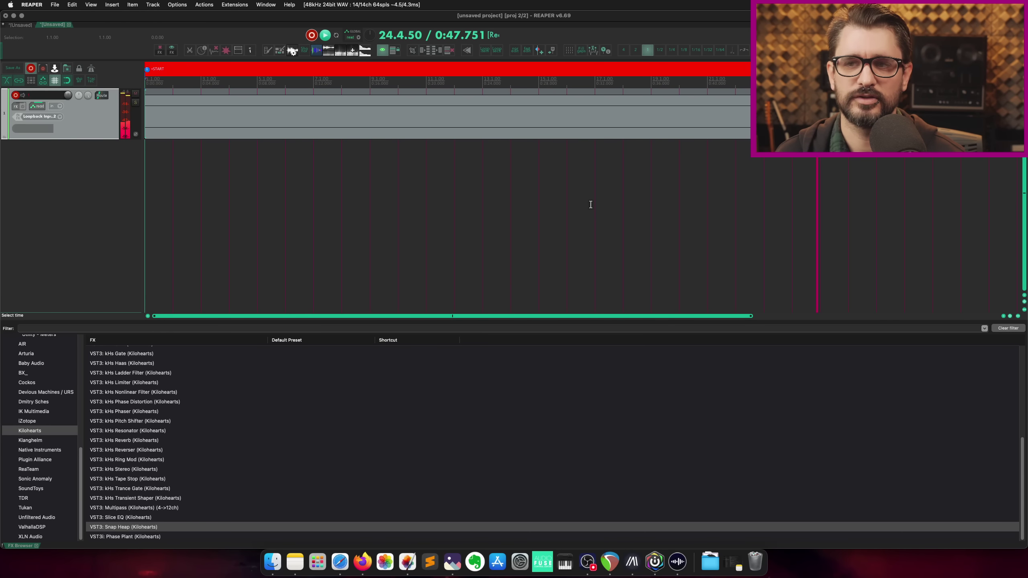
{"action": "scroll", "coordinate": [590, 204], "scroll_direction": "down", "scroll_amount": 2}
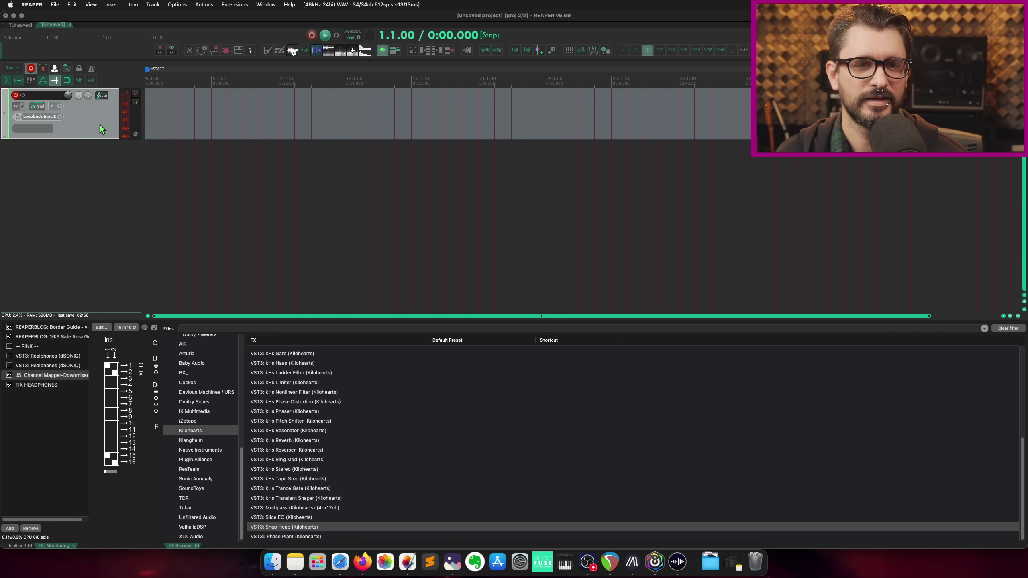
Start a new recording in the second project and play the looped beat in the first project.
{"action": "key", "text": "super+r"}
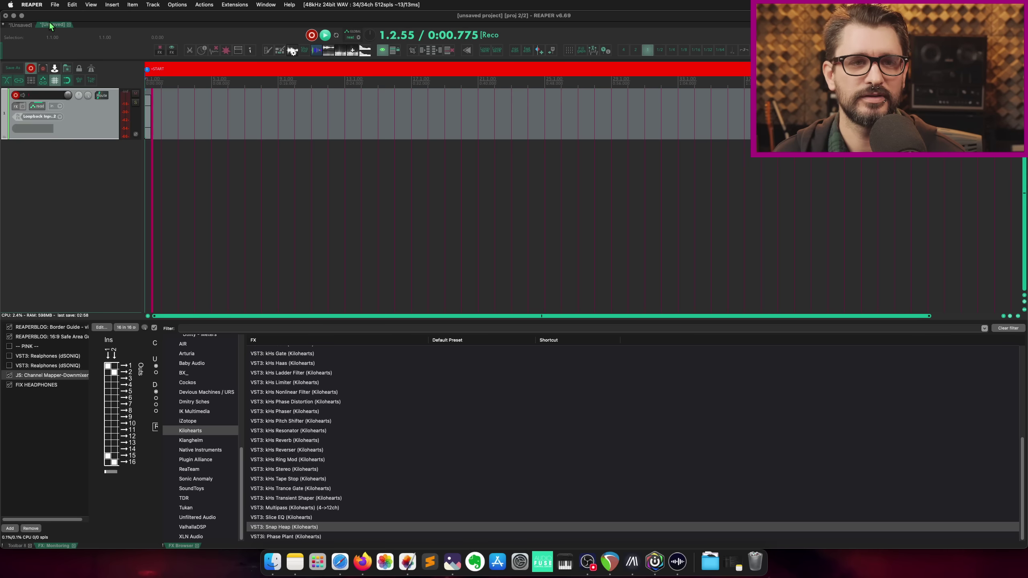
{"action": "left_click", "coordinate": [22, 26]}
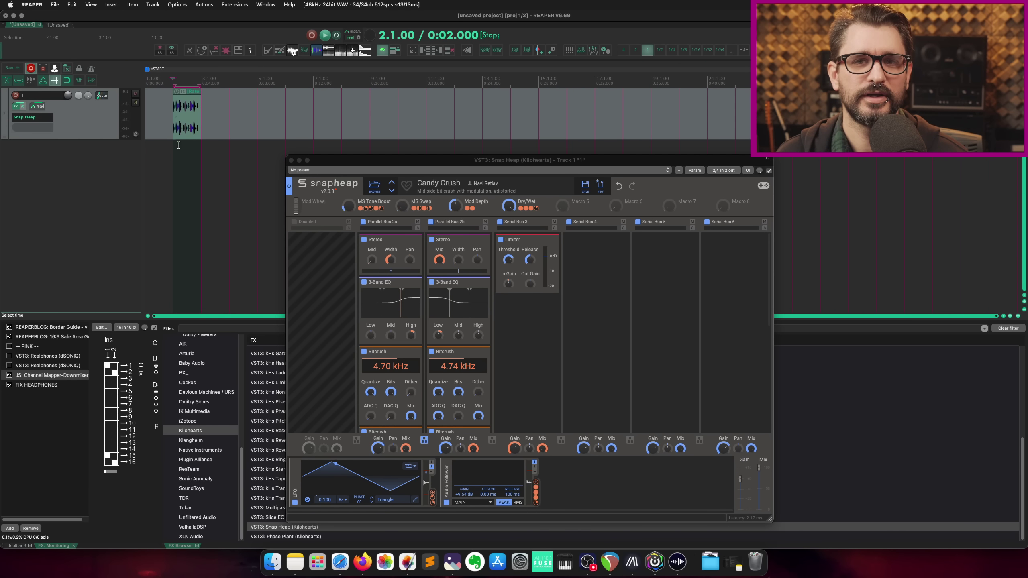
{"action": "scroll", "coordinate": [207, 221], "scroll_direction": "up", "scroll_amount": 5}
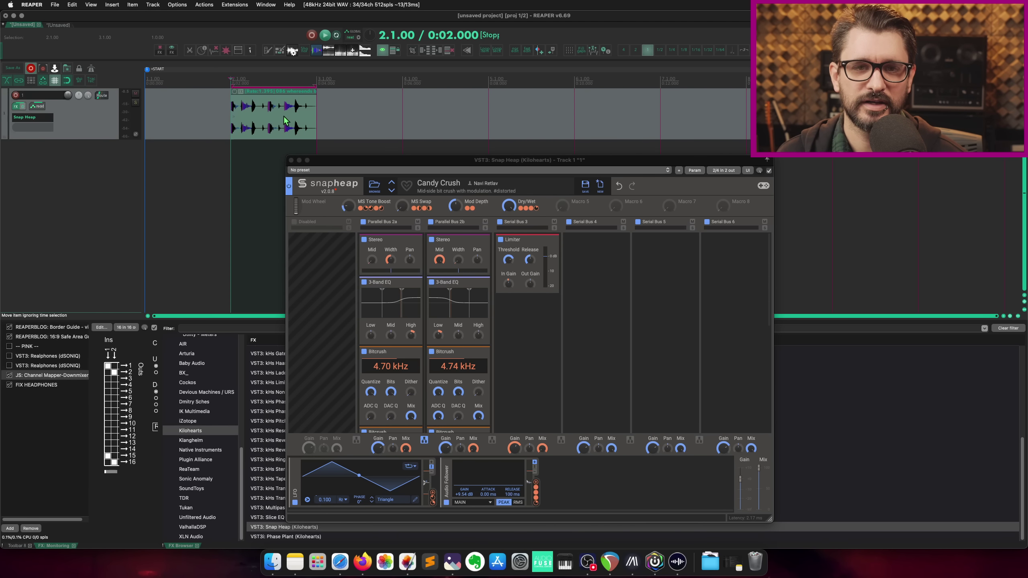
{"action": "left_click", "coordinate": [240, 132]}
{"action": "left_click_drag", "start_coordinate": [333, 165], "coordinate": [343, 133]}
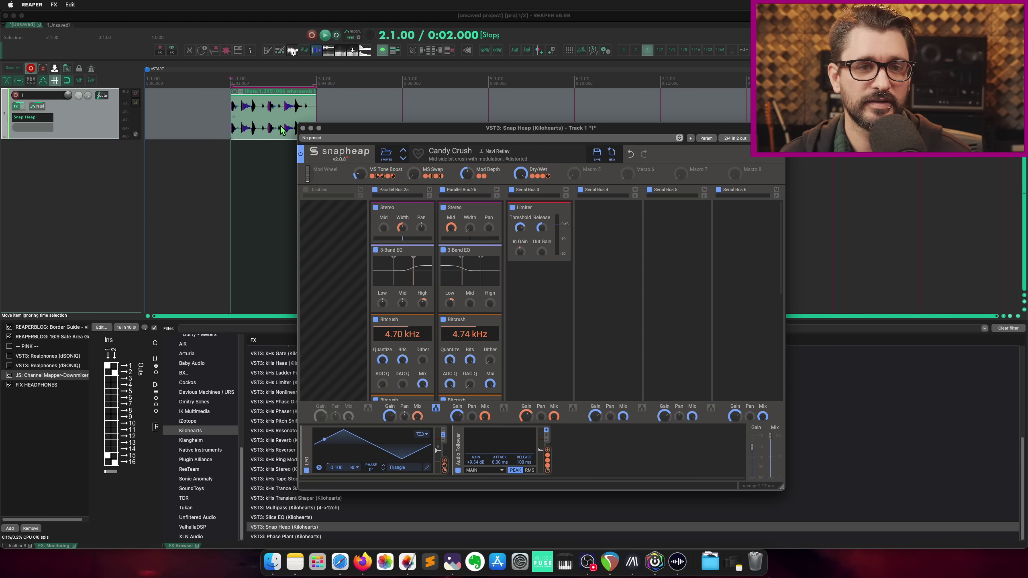
{"action": "key", "text": "space"}
Adjust Snap Heap's MS Tone Boost and MS Swap macros while the beat plays.
{"action": "left_click_drag", "start_coordinate": [369, 133], "coordinate": [375, 140]}
{"action": "mouse_move", "coordinate": [366, 177]}
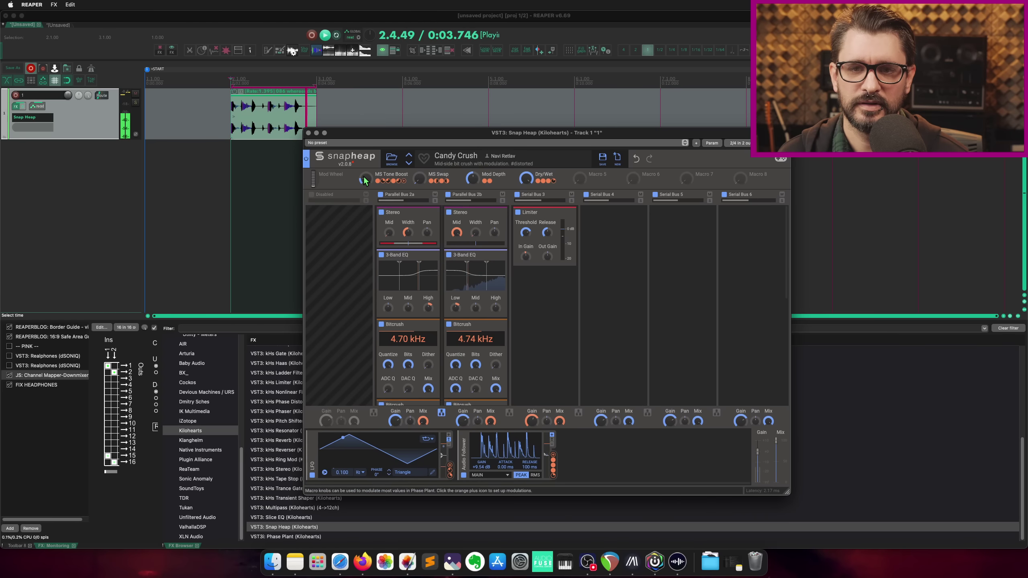
{"action": "left_click_drag", "start_coordinate": [365, 178], "coordinate": [419, 126]}
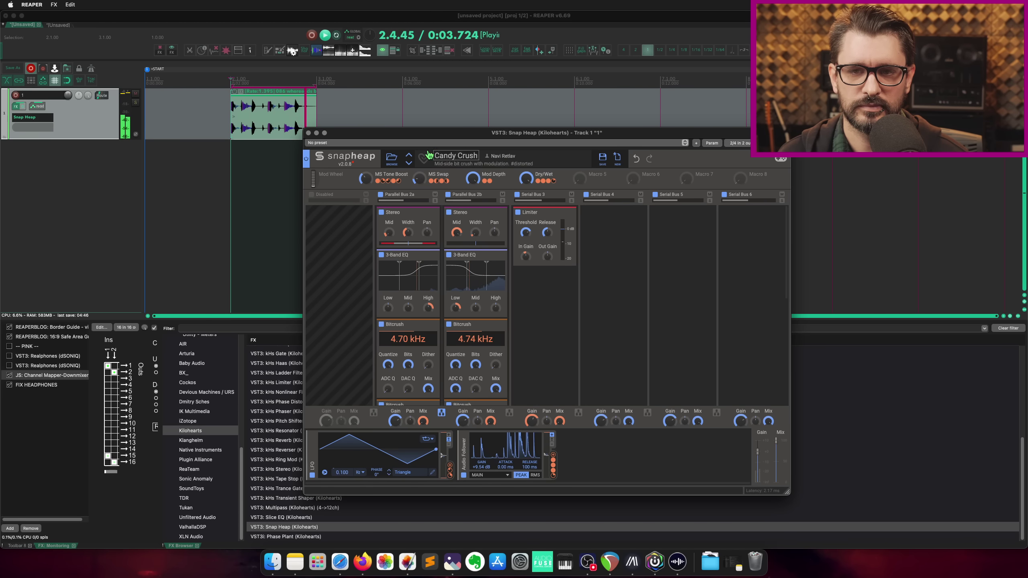
Load the Pitchqenced Motive preset from Snap Heap's Creative category and close the preset browser.
{"action": "left_click", "coordinate": [392, 158]}
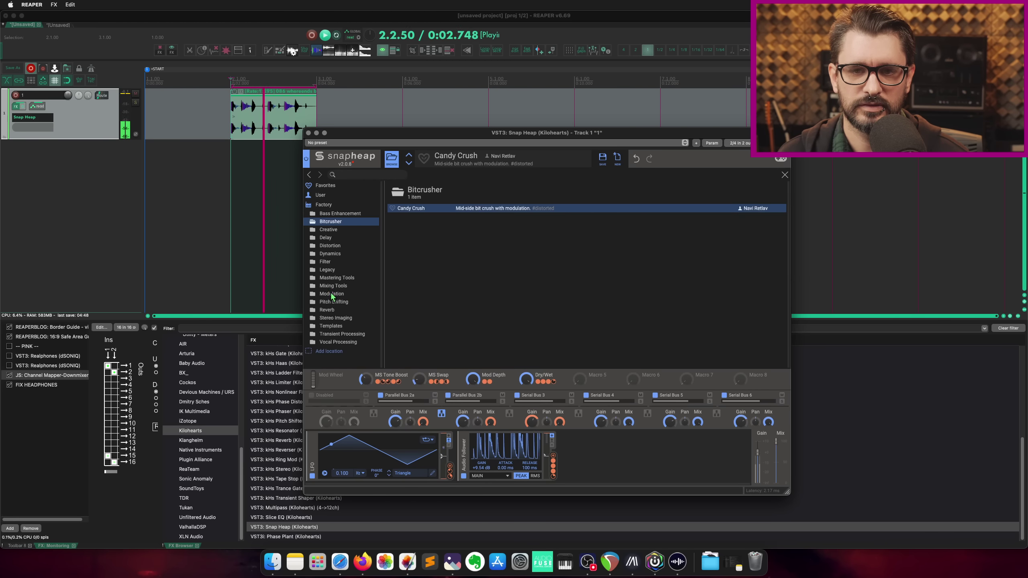
{"action": "left_click", "coordinate": [339, 230]}
{"action": "left_click", "coordinate": [424, 226]}
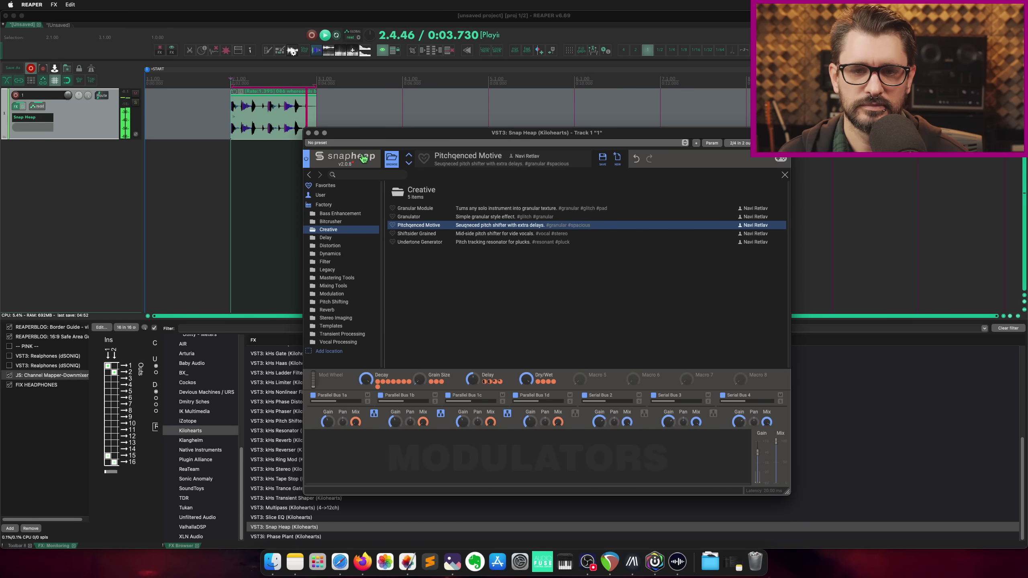
{"action": "left_click", "coordinate": [391, 158]}
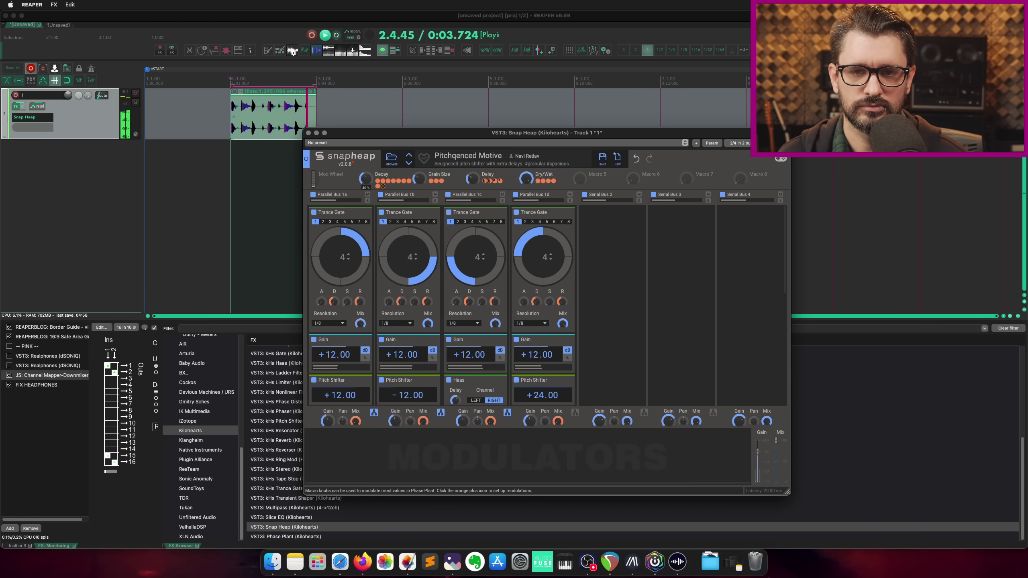
Lower Snap Heap's Decay macro, raise its Grain Size macro, and check the recording in the second project.
{"action": "left_click_drag", "start_coordinate": [362, 178], "coordinate": [362, 227]}
{"action": "left_click_drag", "start_coordinate": [416, 179], "coordinate": [417, 162]}
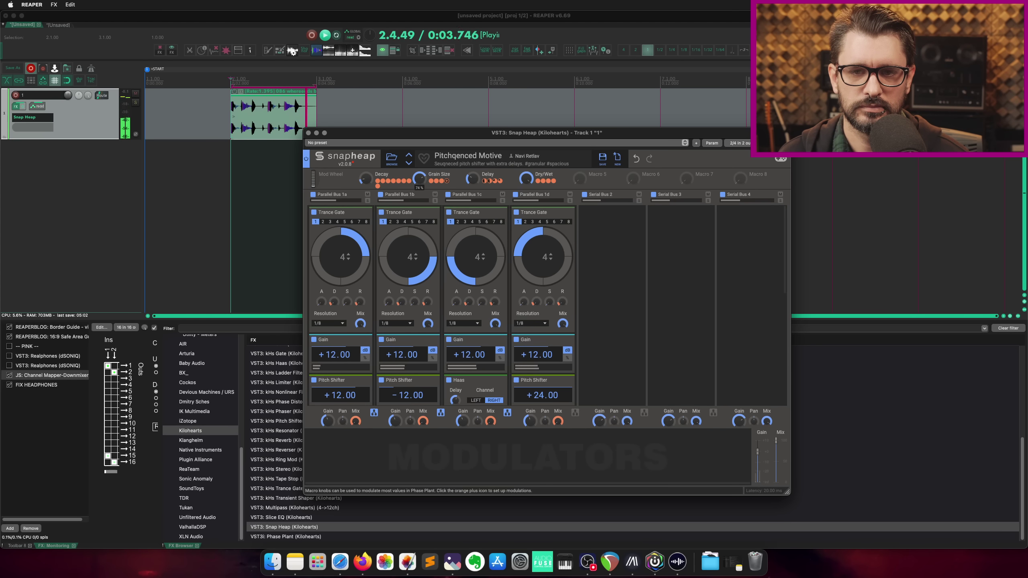
{"action": "left_click", "coordinate": [58, 25]}
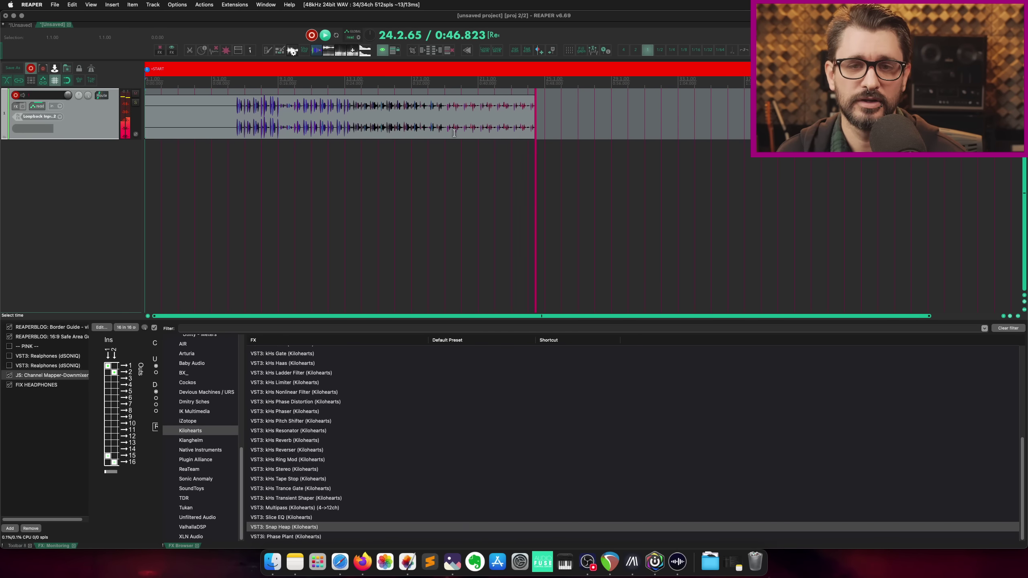
Lower the Grain Size macro in the first project's Snap Heap and stop the project's playback.
{"action": "left_click", "coordinate": [23, 26]}
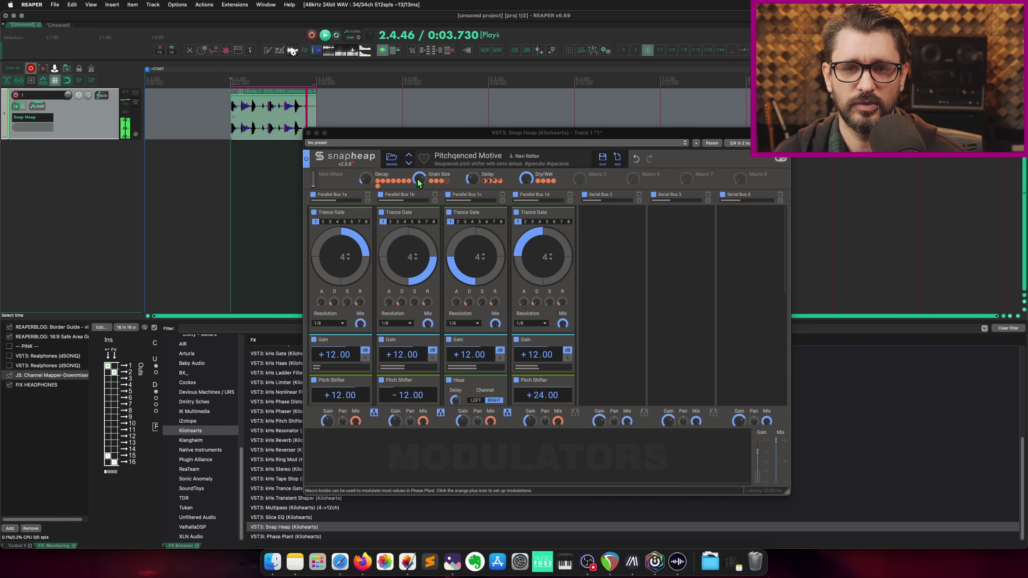
{"action": "left_click_drag", "start_coordinate": [419, 179], "coordinate": [419, 198]}
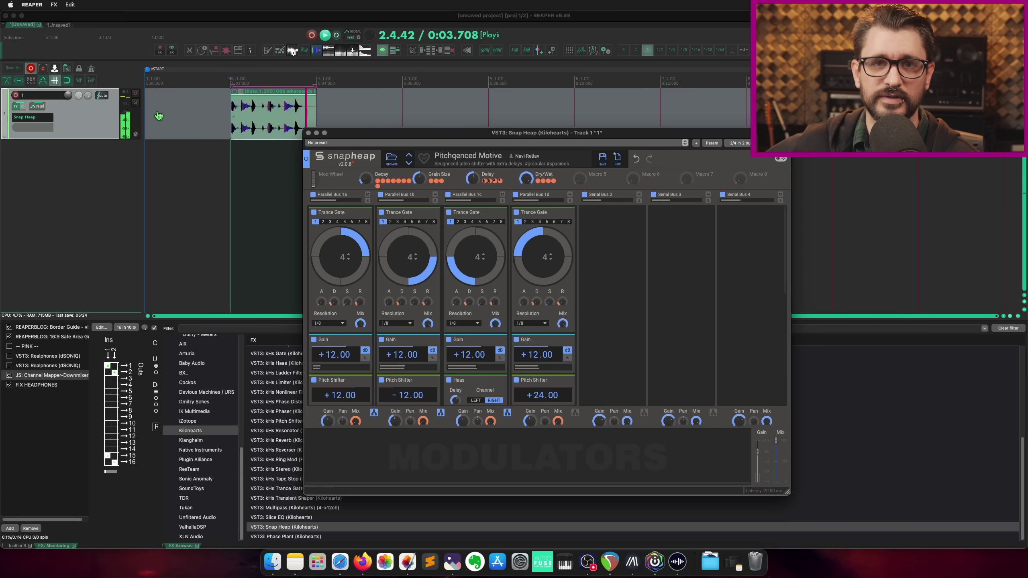
{"action": "left_click", "coordinate": [22, 26]}
{"action": "key", "text": "space"}
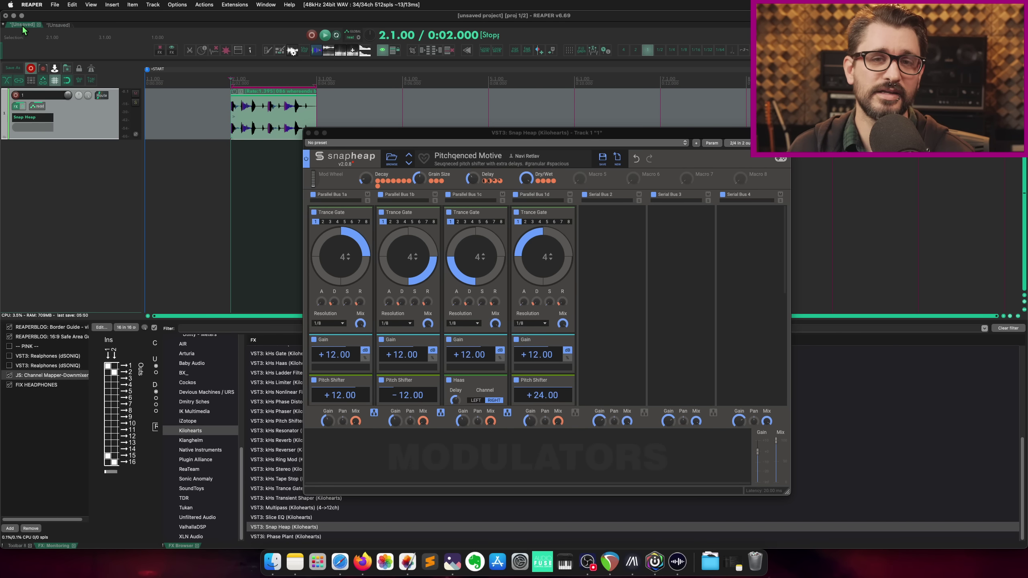
Return to the first project and enable copying media when pasting items into a project in the media import preferences.
{"action": "left_click", "coordinate": [58, 25]}
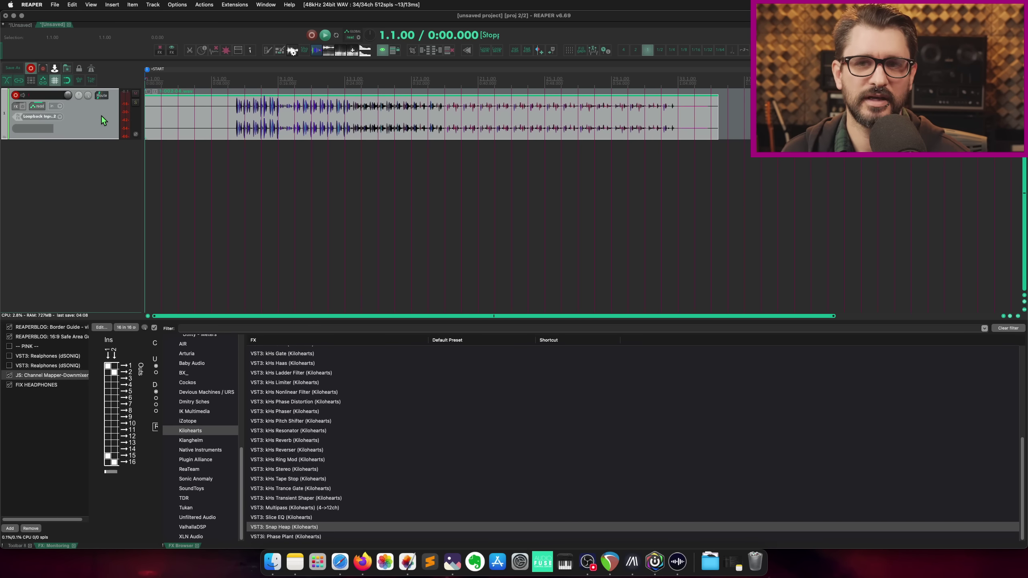
{"action": "left_click", "coordinate": [22, 26]}
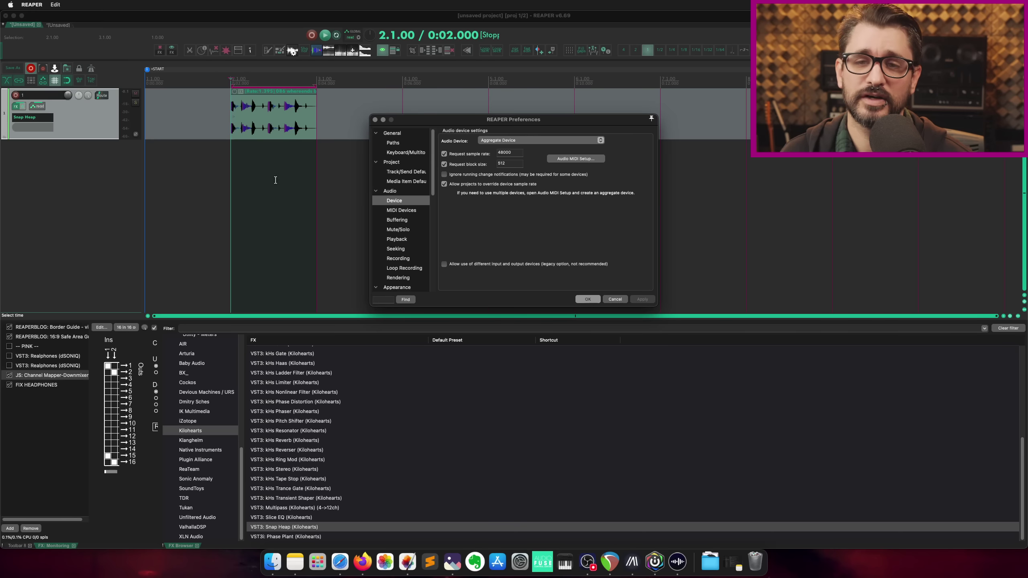
{"action": "left_click_drag", "start_coordinate": [469, 108], "coordinate": [415, 68]}
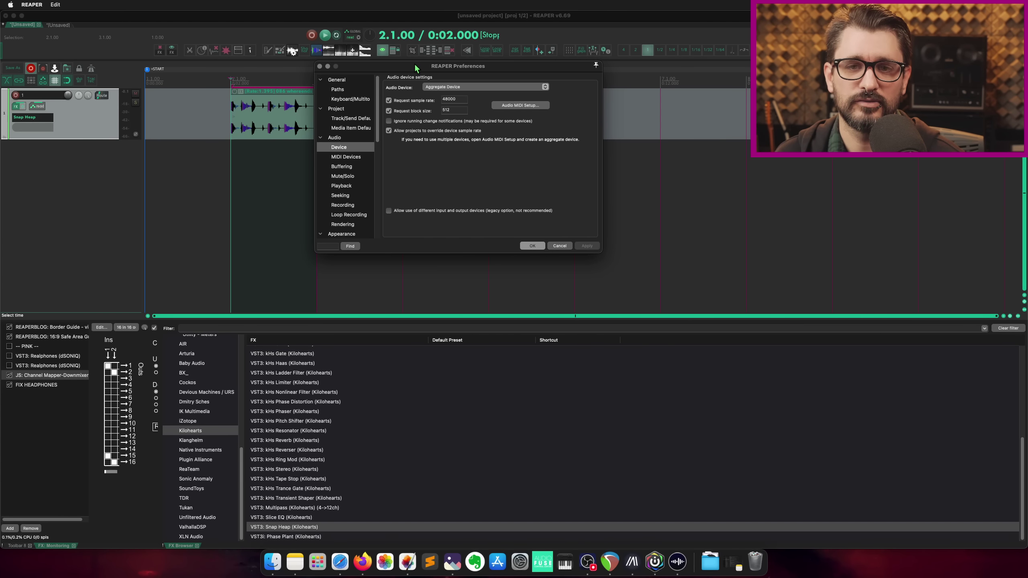
{"action": "scroll", "coordinate": [344, 194], "scroll_direction": "down", "scroll_amount": 10}
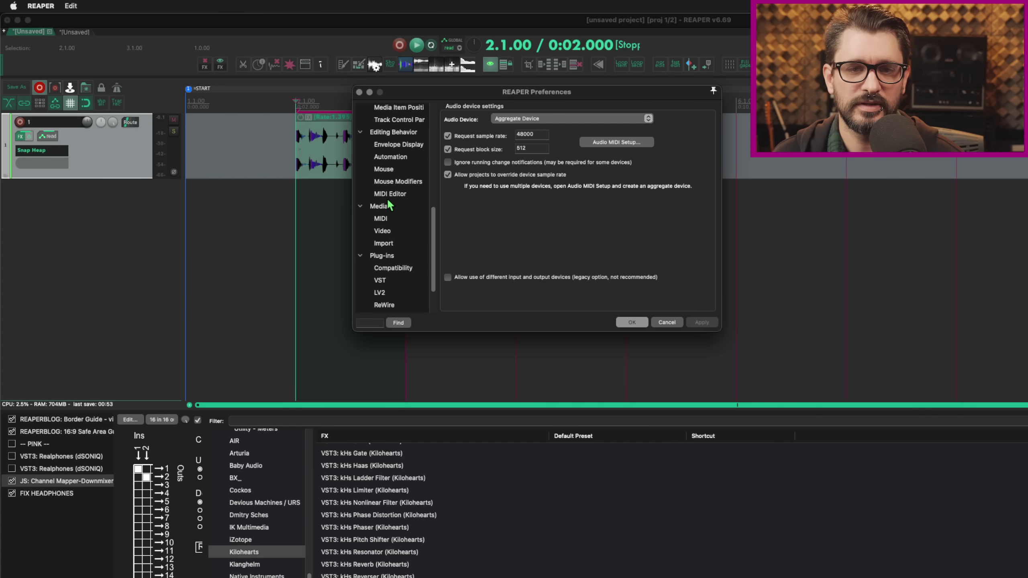
{"action": "left_click", "coordinate": [378, 206]}
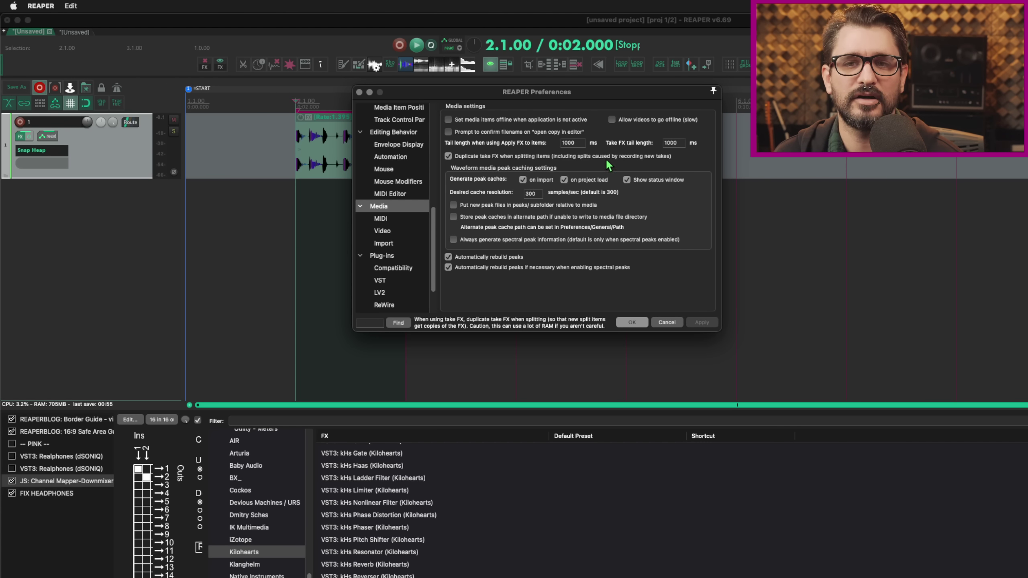
{"action": "left_click", "coordinate": [391, 242]}
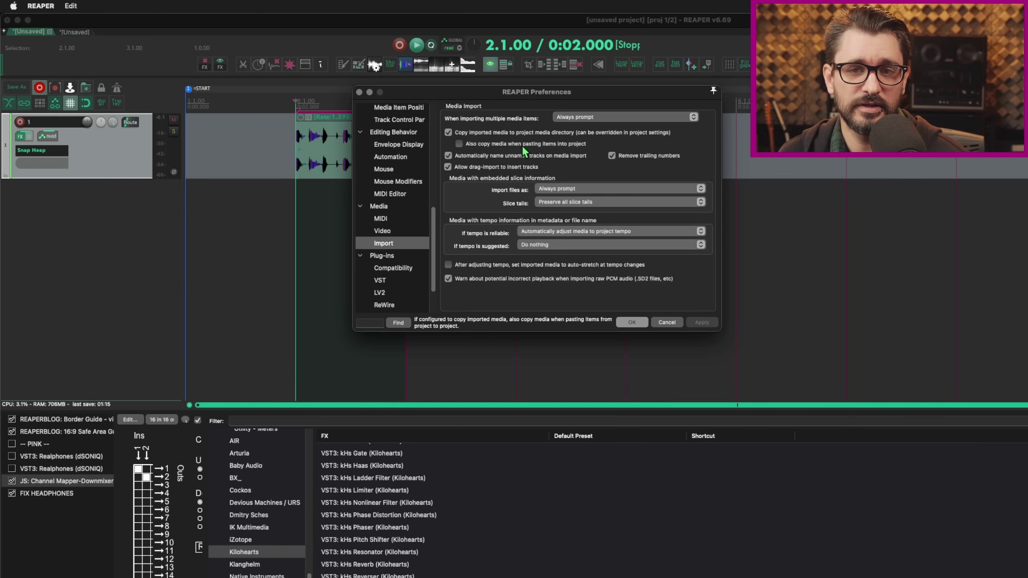
{"action": "left_click", "coordinate": [548, 145]}
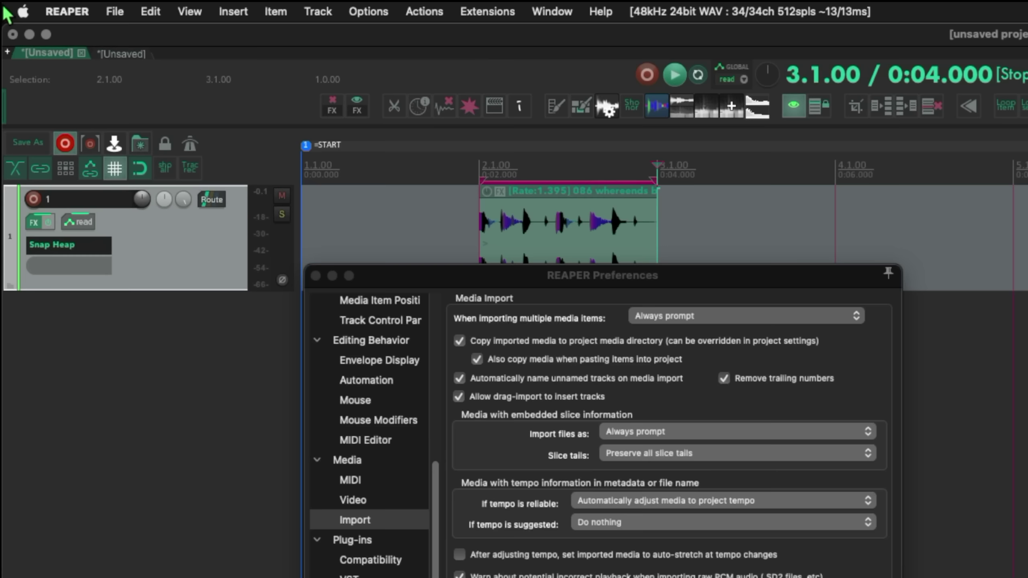
Open the project's media settings and examine the path for saving media files.
{"action": "left_click", "coordinate": [117, 12]}
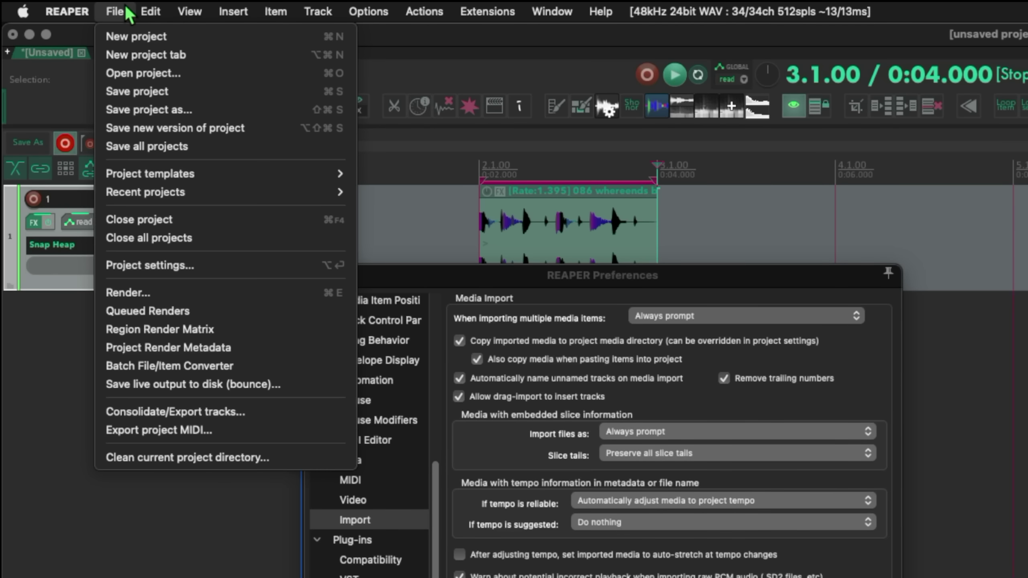
{"action": "left_click", "coordinate": [169, 265]}
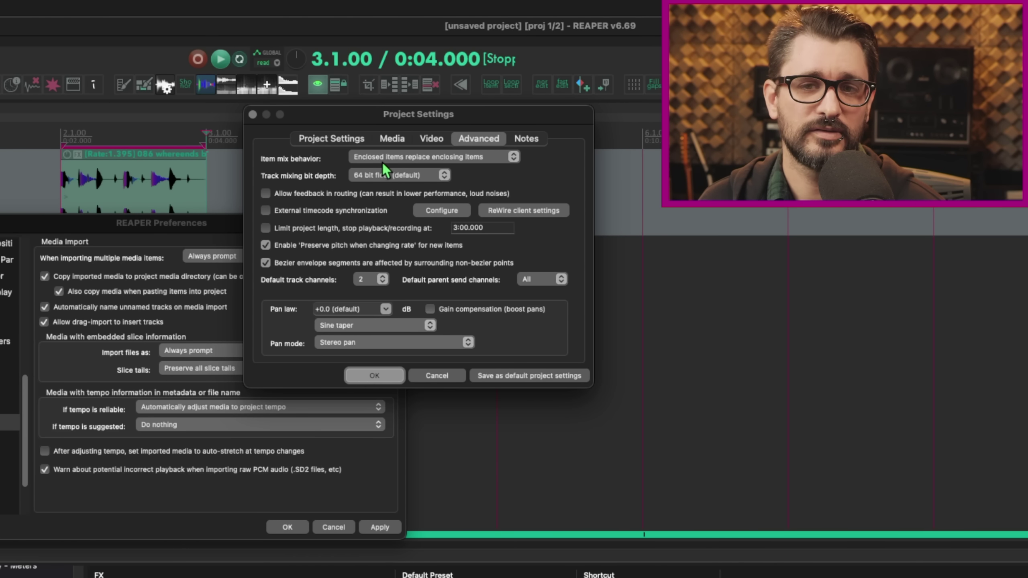
{"action": "left_click", "coordinate": [393, 139]}
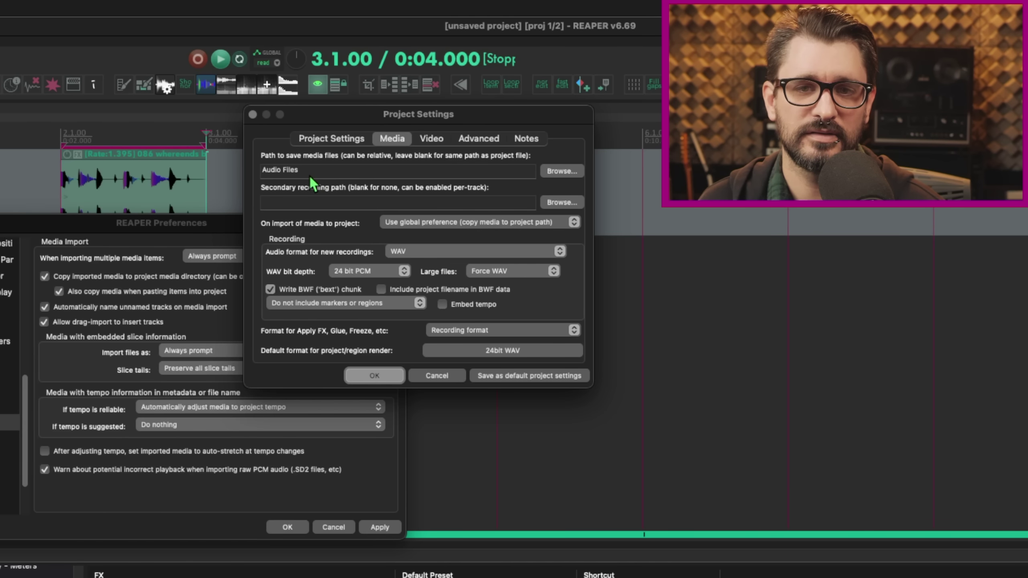
{"action": "left_click_drag", "start_coordinate": [320, 171], "coordinate": [221, 174]}
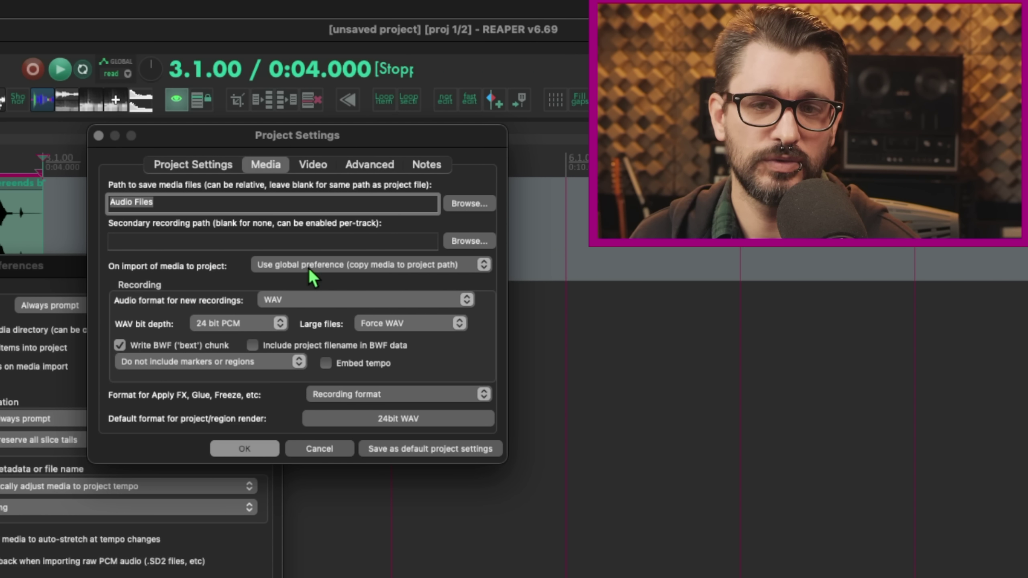
Examine the project's options for copying media on import and close the project settings without changing anything.
{"action": "left_click", "coordinate": [389, 268]}
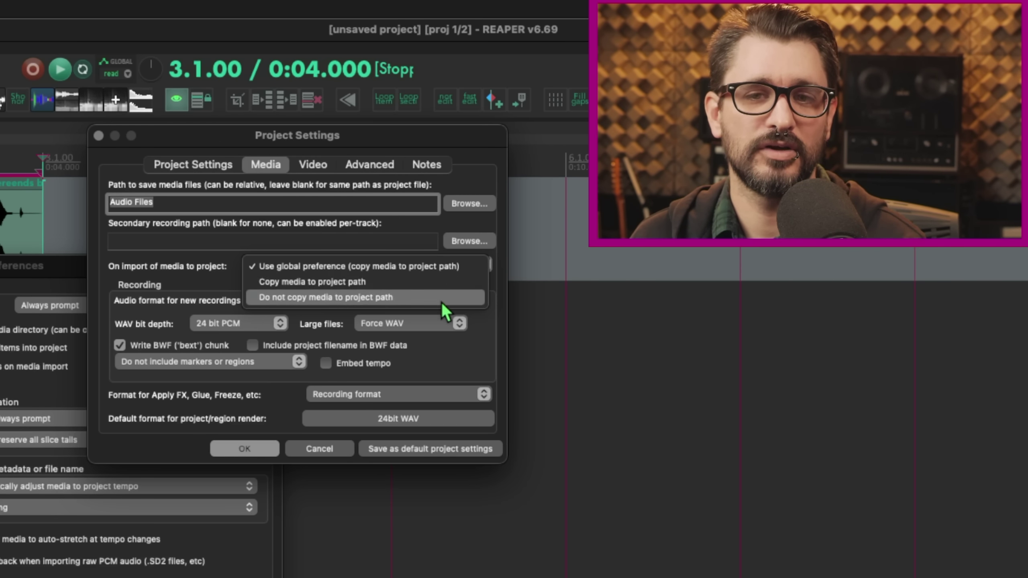
{"action": "key", "text": "Escape"}
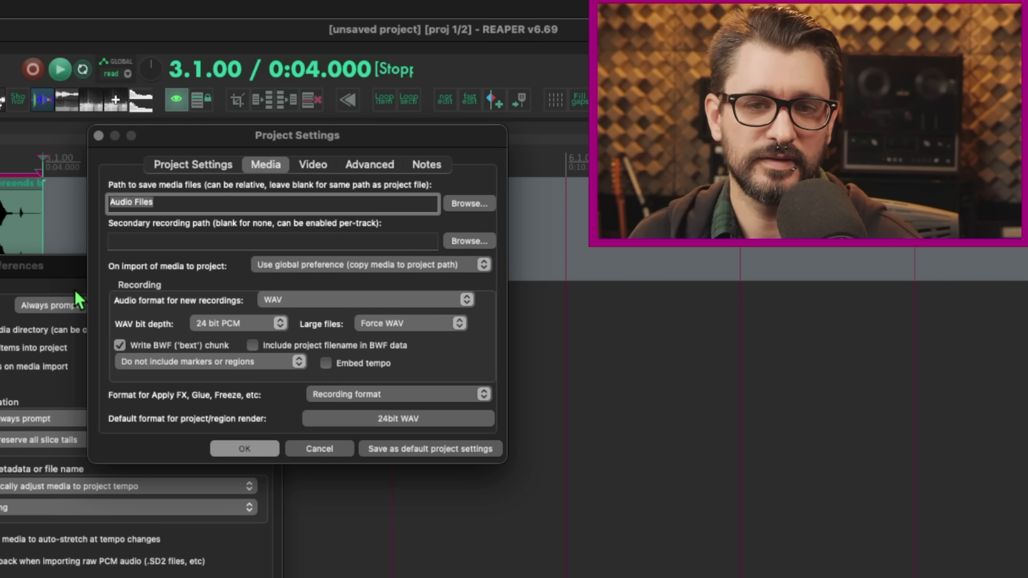
{"action": "left_click", "coordinate": [324, 268]}
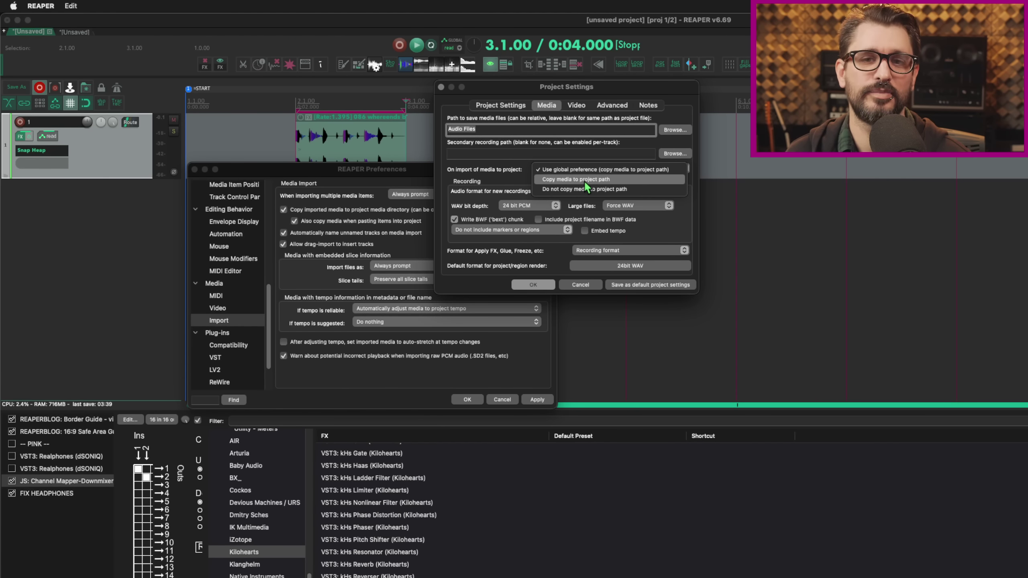
{"action": "left_click", "coordinate": [489, 168]}
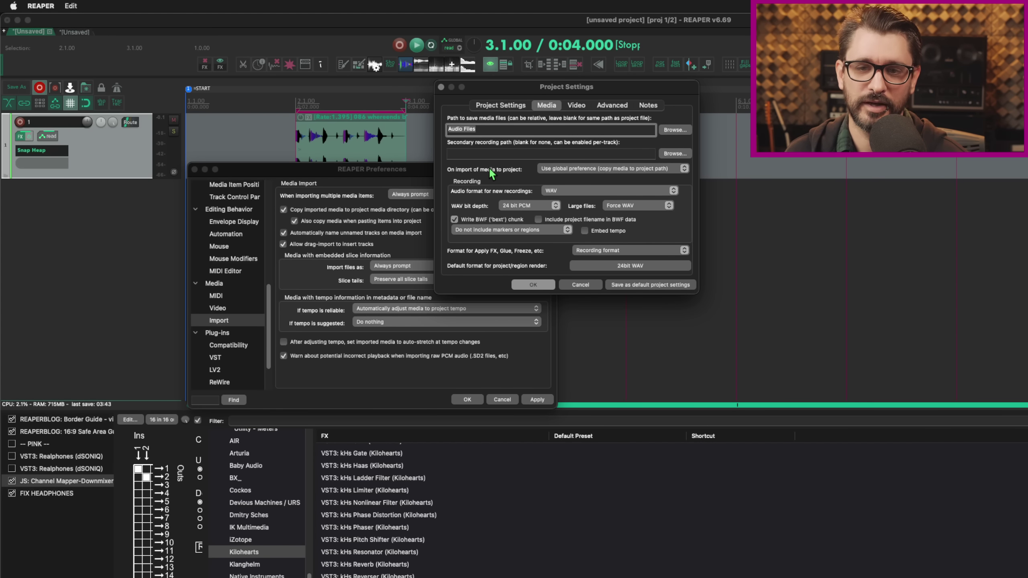
{"action": "left_click", "coordinate": [589, 169]}
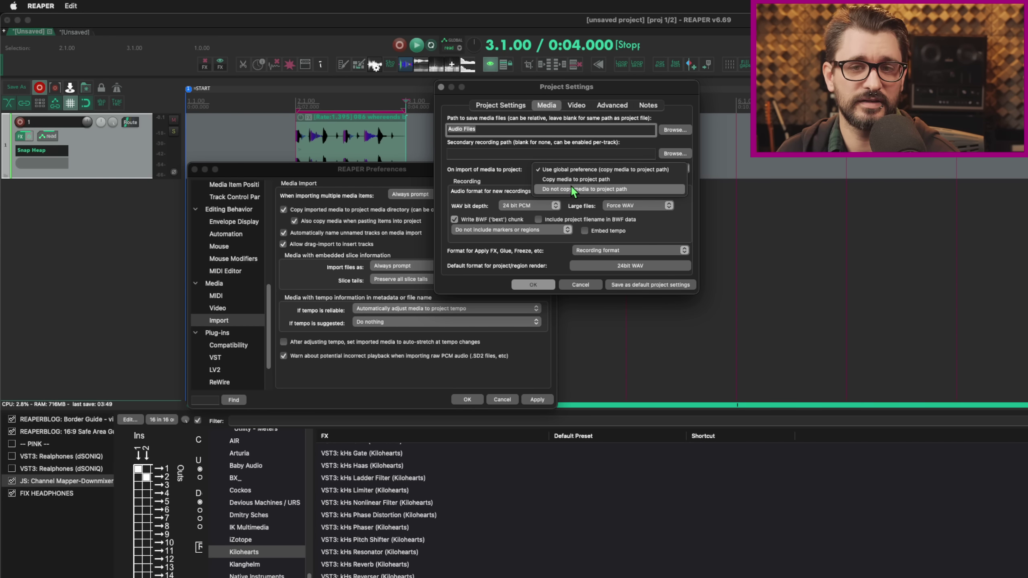
{"action": "left_click", "coordinate": [398, 169]}
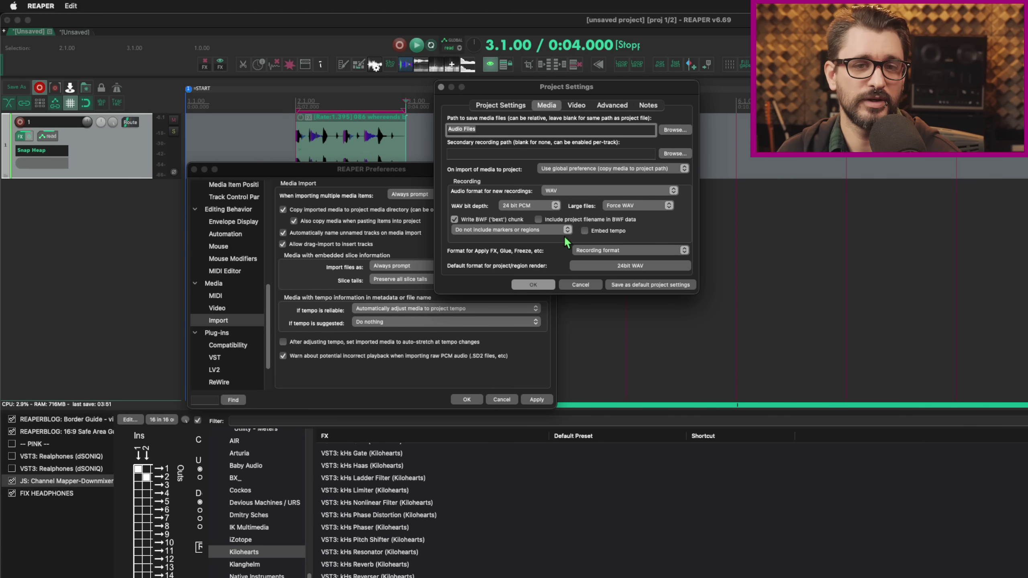
{"action": "left_click", "coordinate": [565, 285]}
{"action": "left_click", "coordinate": [438, 192]}
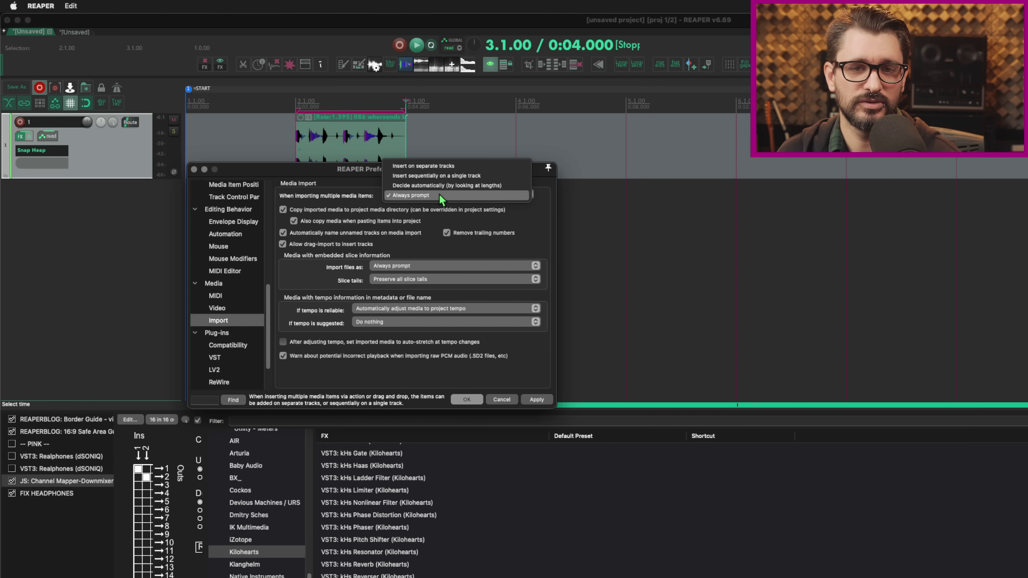
{"action": "left_click", "coordinate": [343, 212]}
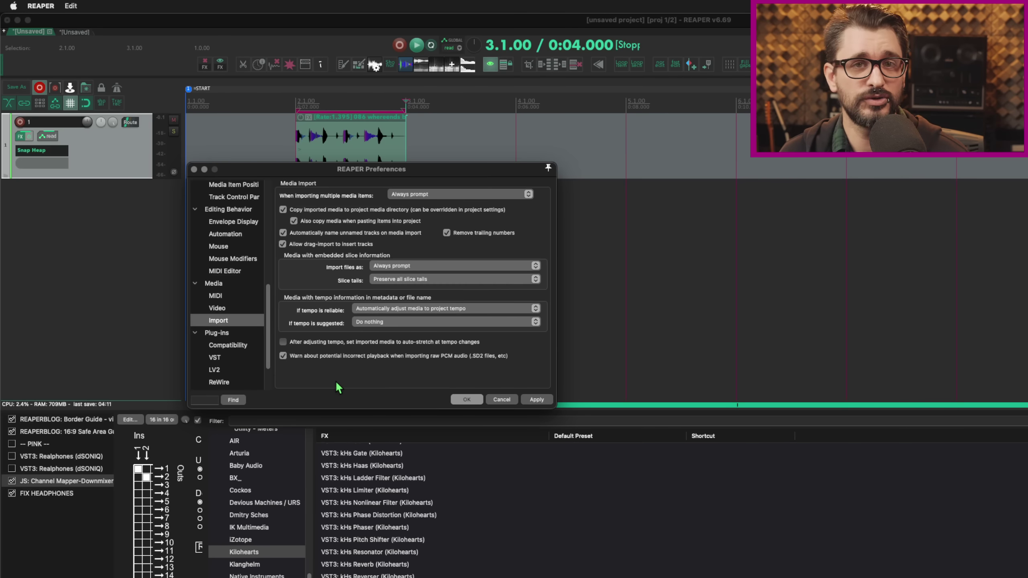
{"action": "left_click_drag", "start_coordinate": [330, 169], "coordinate": [342, 164]}
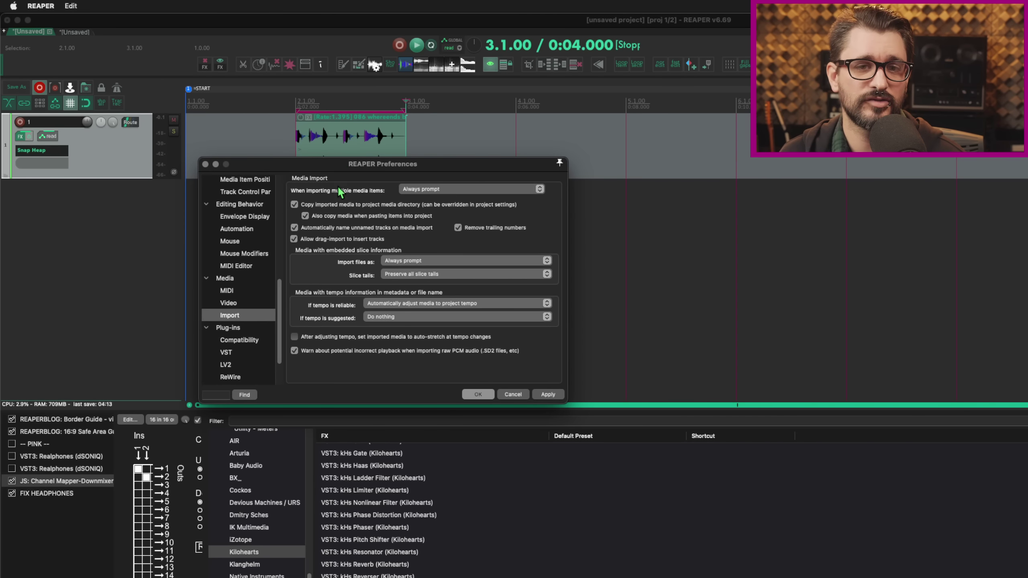
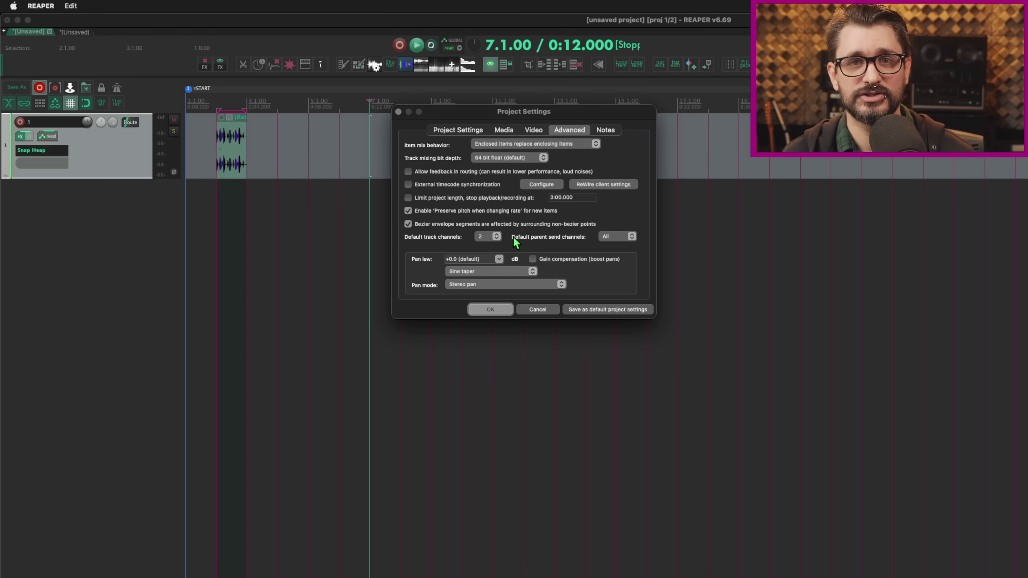
Examine the choices for default track channels and default parent send channels in the advanced project settings, and close the settings.
{"action": "left_click", "coordinate": [490, 235]}
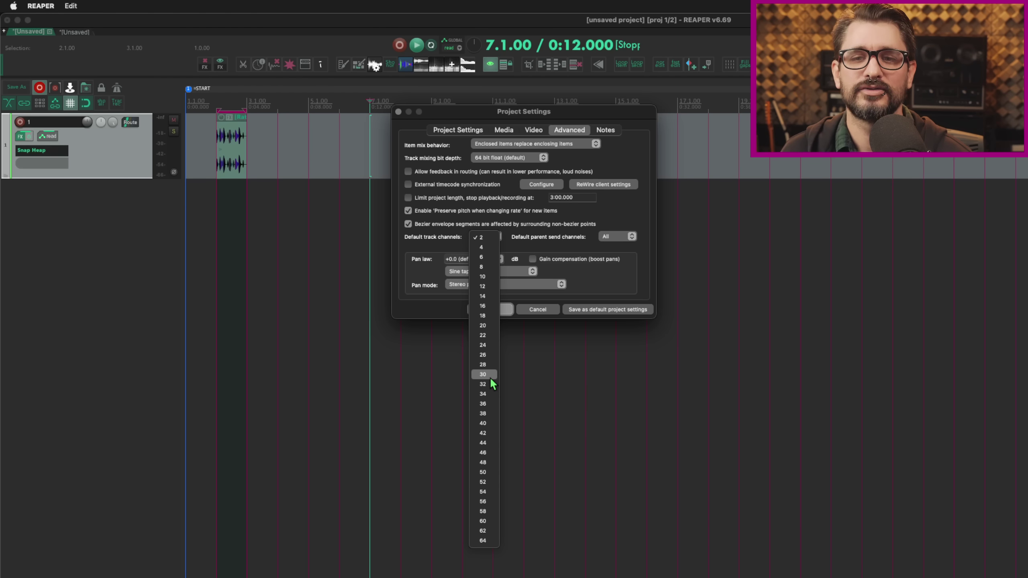
{"action": "left_click", "coordinate": [505, 224]}
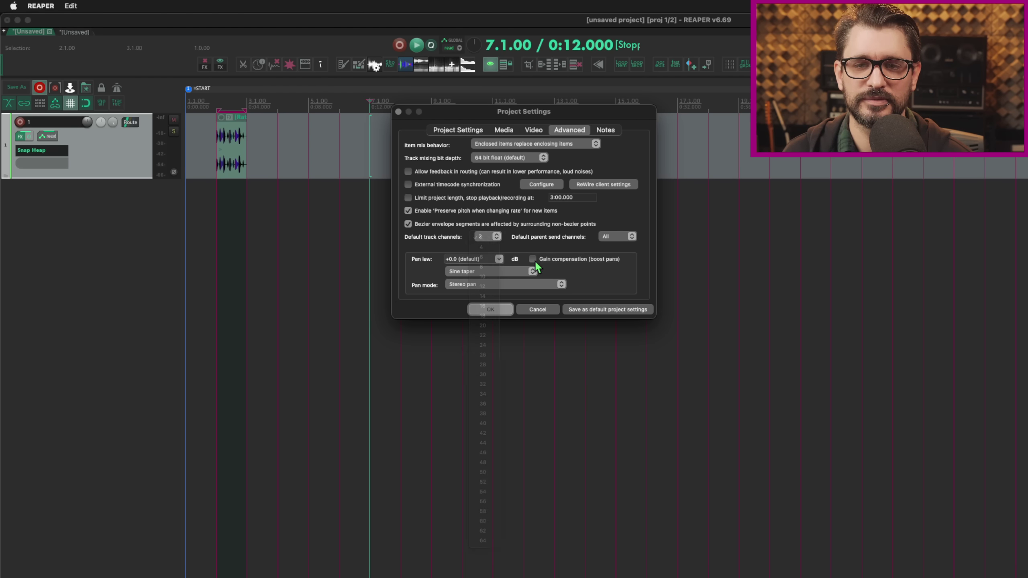
{"action": "left_click", "coordinate": [618, 236]}
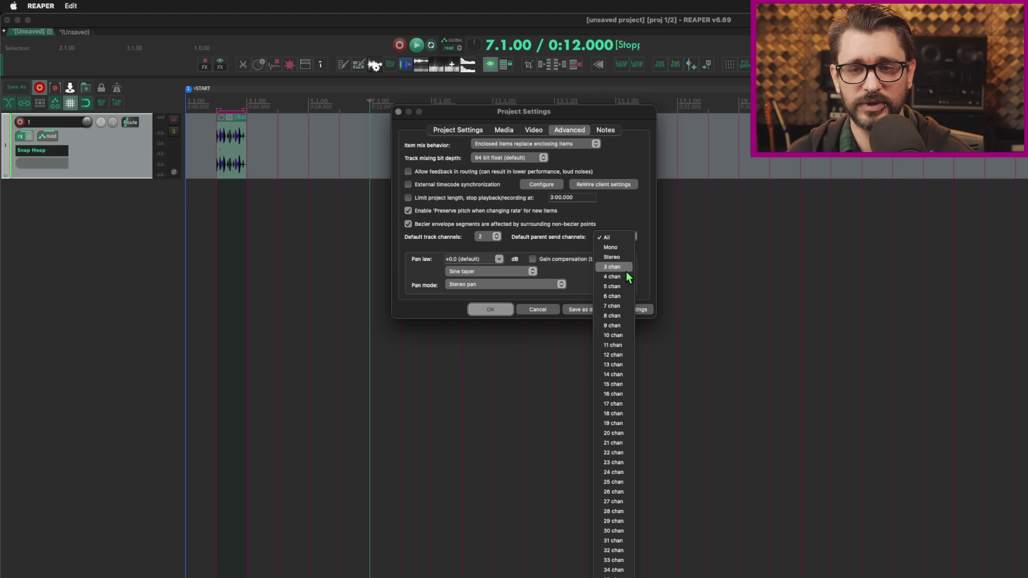
{"action": "scroll", "coordinate": [613, 535], "scroll_direction": "down", "scroll_amount": 8}
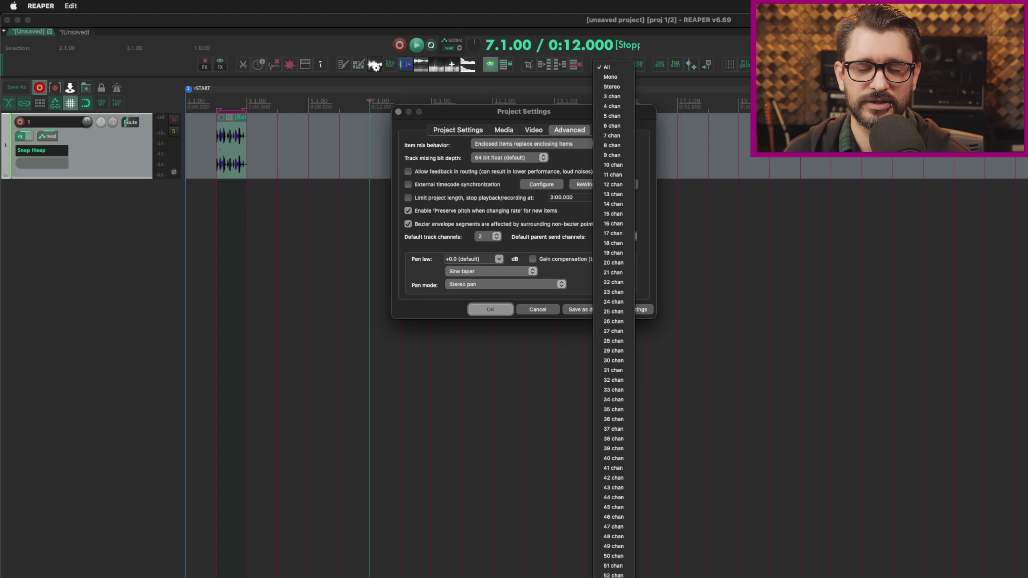
{"action": "left_click", "coordinate": [653, 242]}
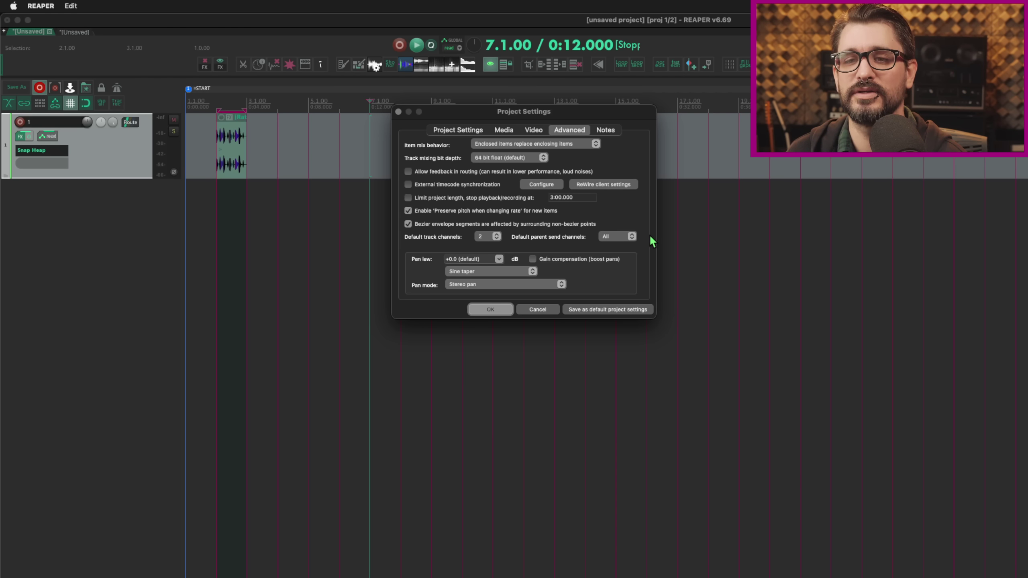
{"action": "left_click", "coordinate": [629, 237]}
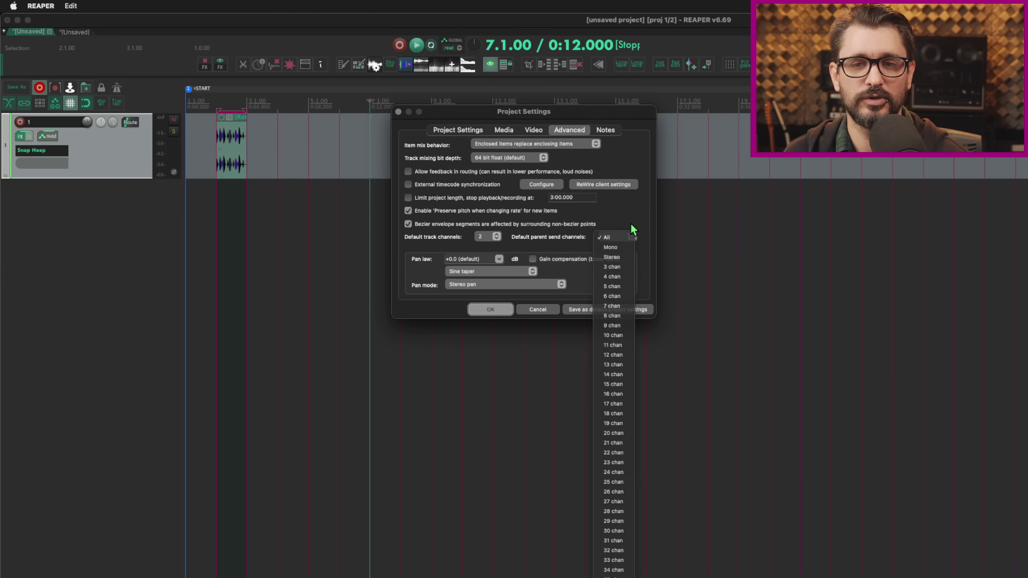
{"action": "left_click", "coordinate": [629, 237]}
{"action": "left_click", "coordinate": [628, 236]}
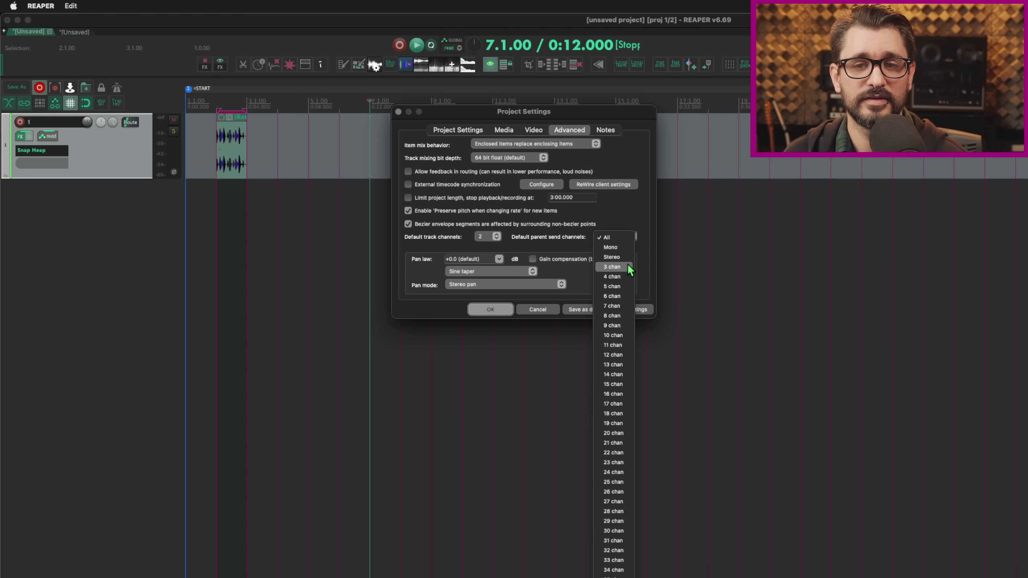
{"action": "left_click", "coordinate": [637, 248]}
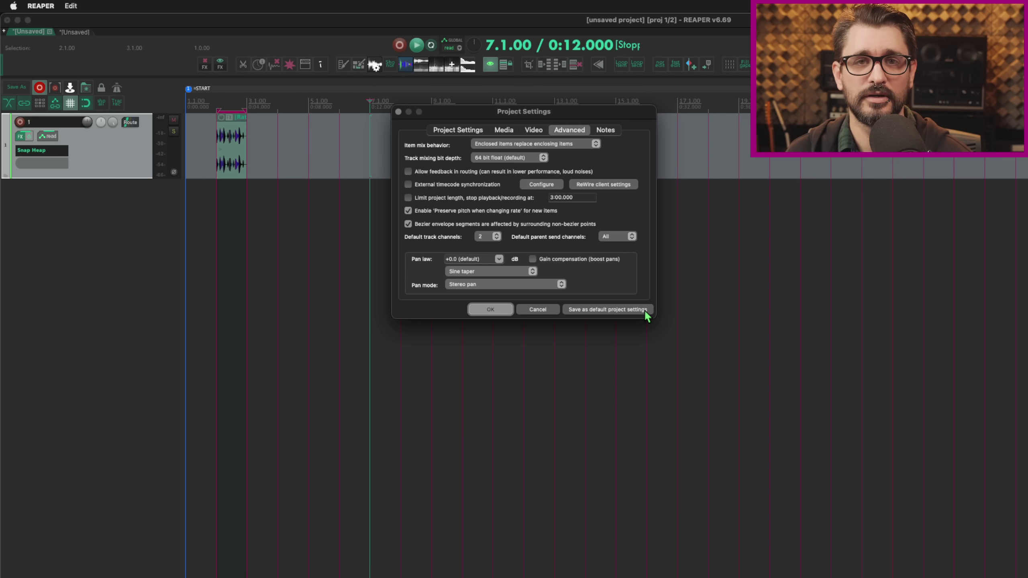
{"action": "left_click", "coordinate": [496, 309]}
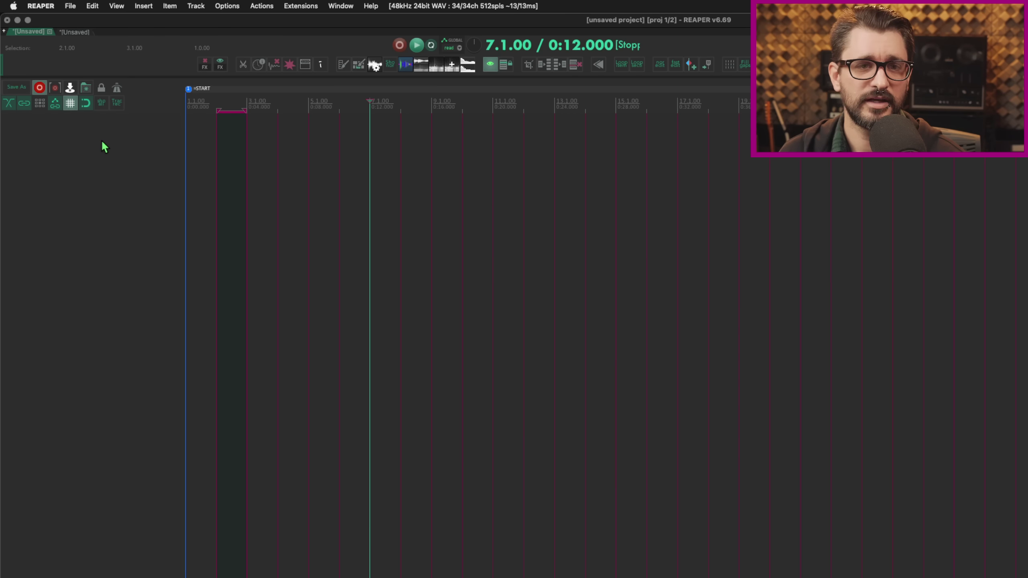
Insert two new tracks in the emptied project and make track 1 a folder containing track 2.
{"action": "double_click", "coordinate": [91, 220]}
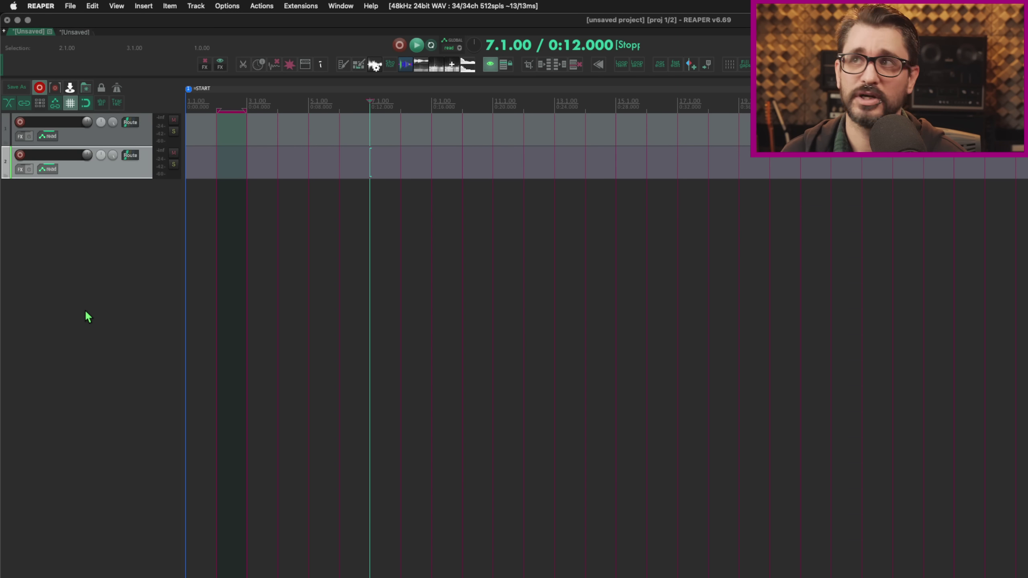
{"action": "double_click", "coordinate": [92, 320]}
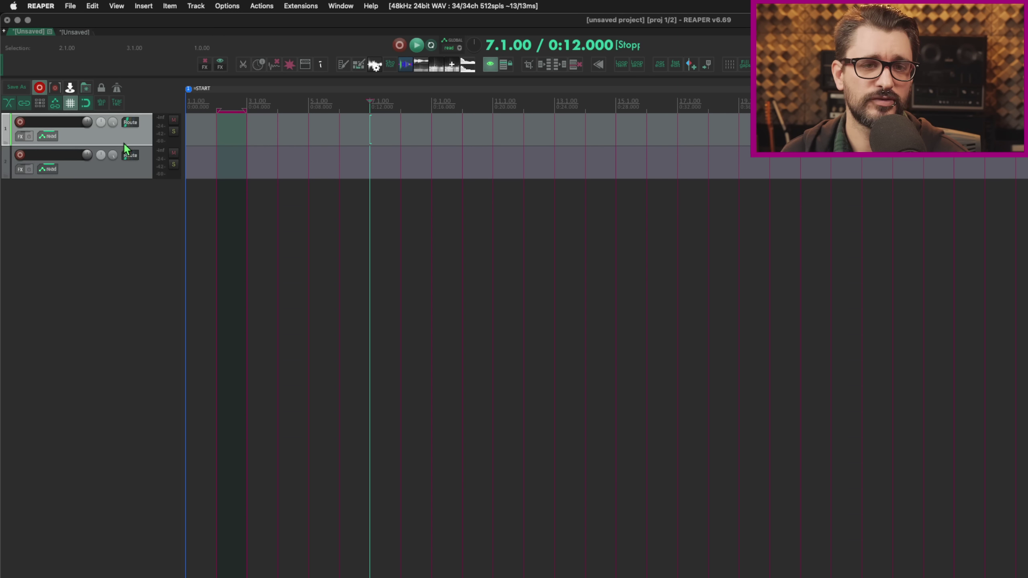
{"action": "left_click", "coordinate": [5, 143]}
{"action": "left_click", "coordinate": [68, 288]}
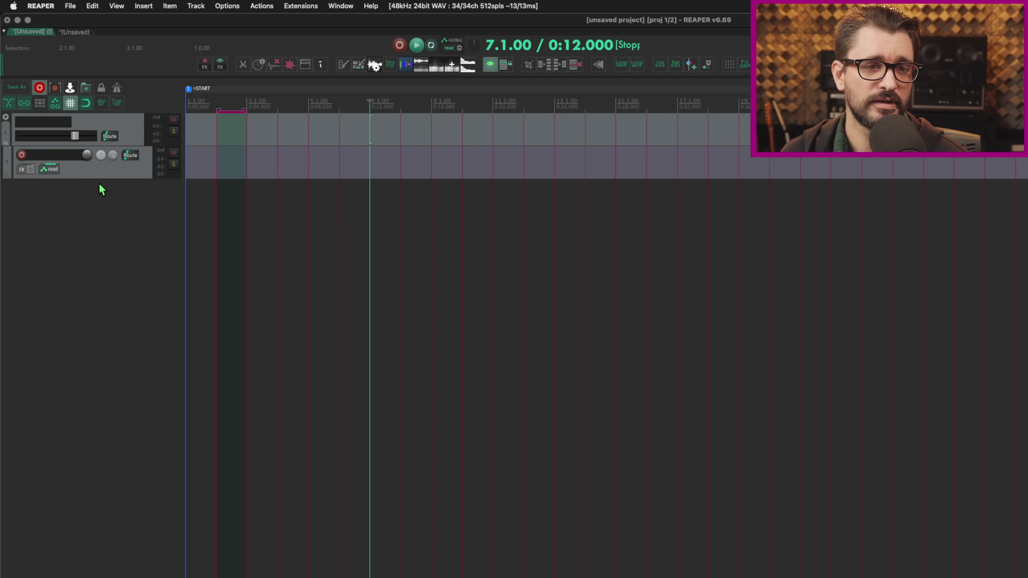
Set track 2's channel count to 4 in its routing settings.
{"action": "left_click", "coordinate": [130, 155]}
{"action": "left_click", "coordinate": [354, 181]}
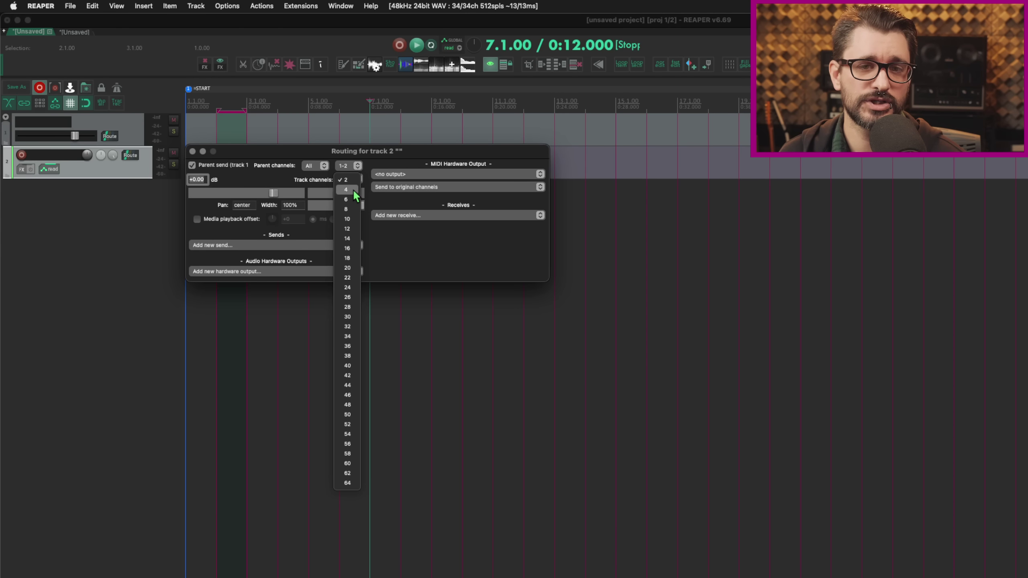
{"action": "left_click", "coordinate": [352, 188]}
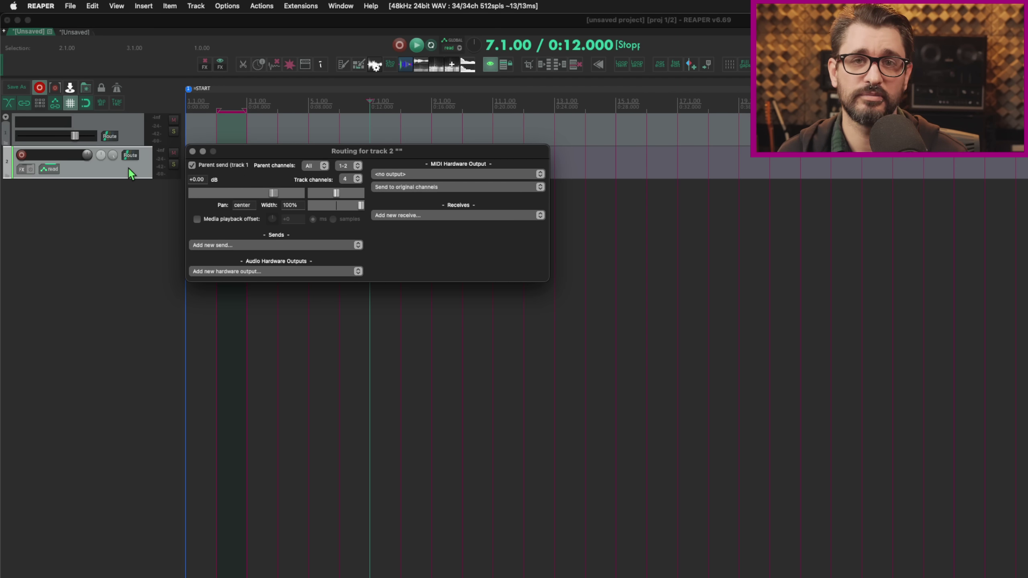
Set track 2's channel count to 16 in its routing settings and examine the available parent channel choices.
{"action": "left_click", "coordinate": [313, 165]}
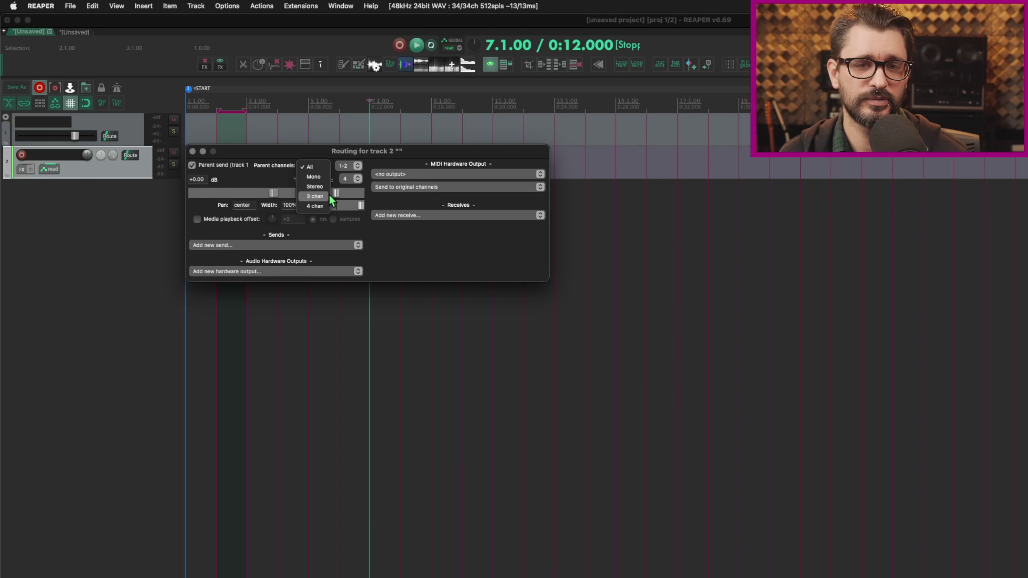
{"action": "left_click", "coordinate": [336, 177]}
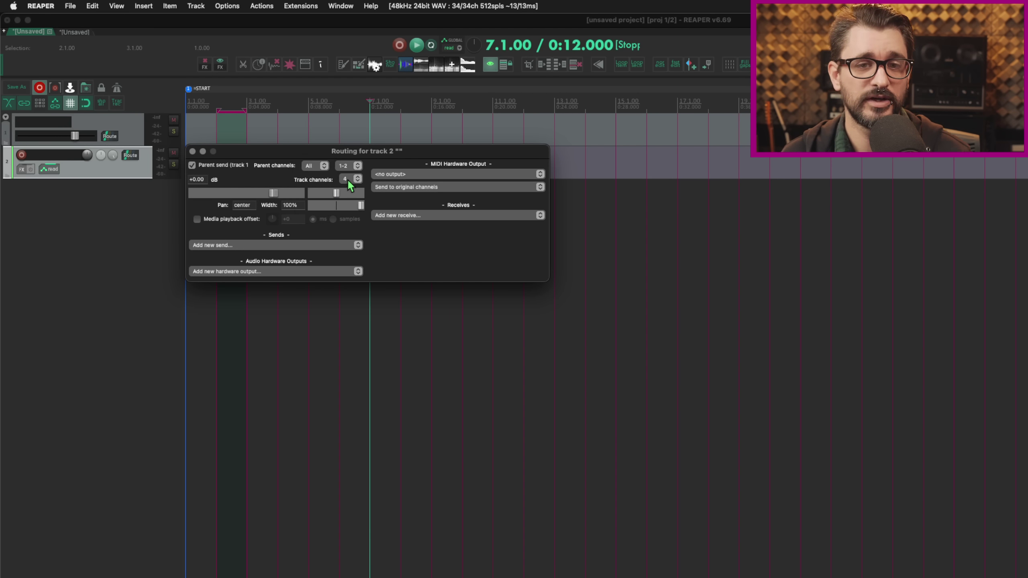
{"action": "left_click", "coordinate": [349, 178]}
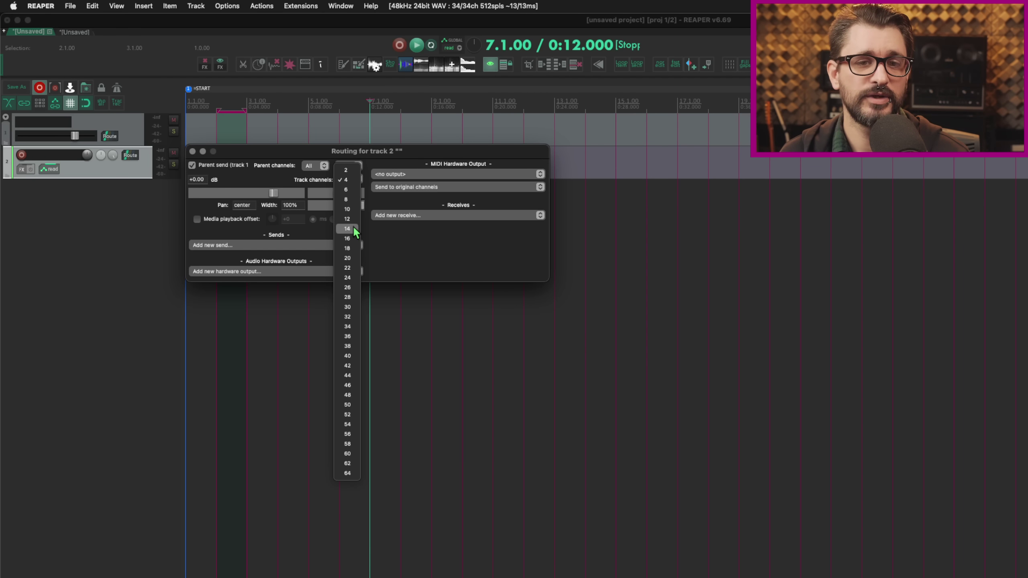
{"action": "left_click", "coordinate": [352, 241]}
{"action": "left_click", "coordinate": [317, 163]}
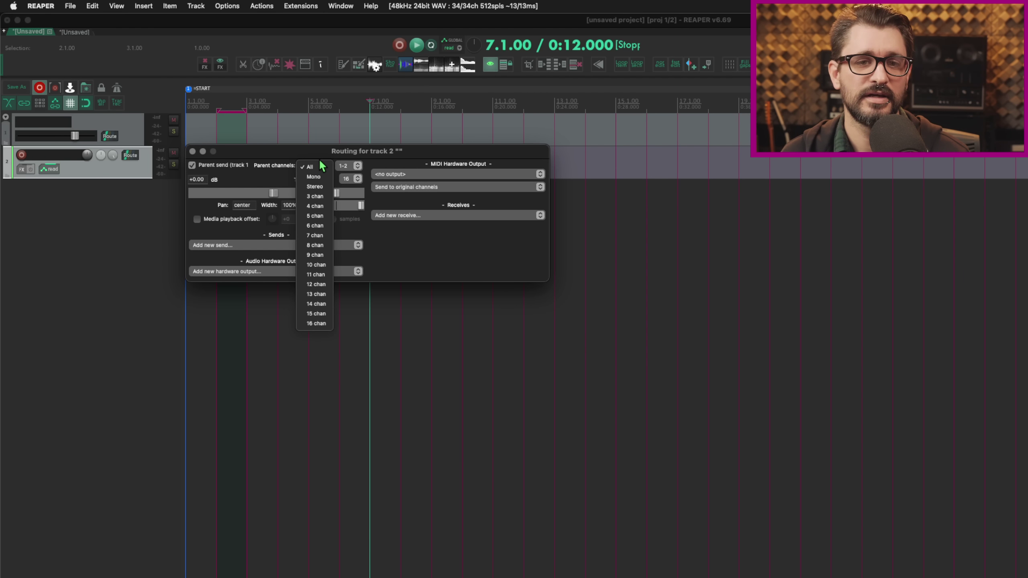
{"action": "left_click", "coordinate": [377, 221]}
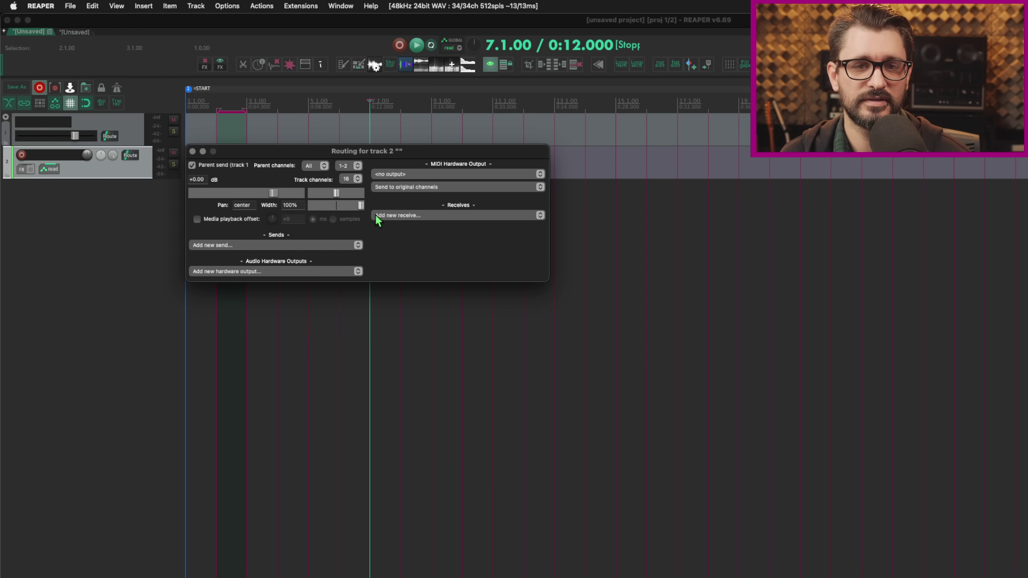
{"action": "left_click_drag", "start_coordinate": [348, 172], "coordinate": [351, 180]}
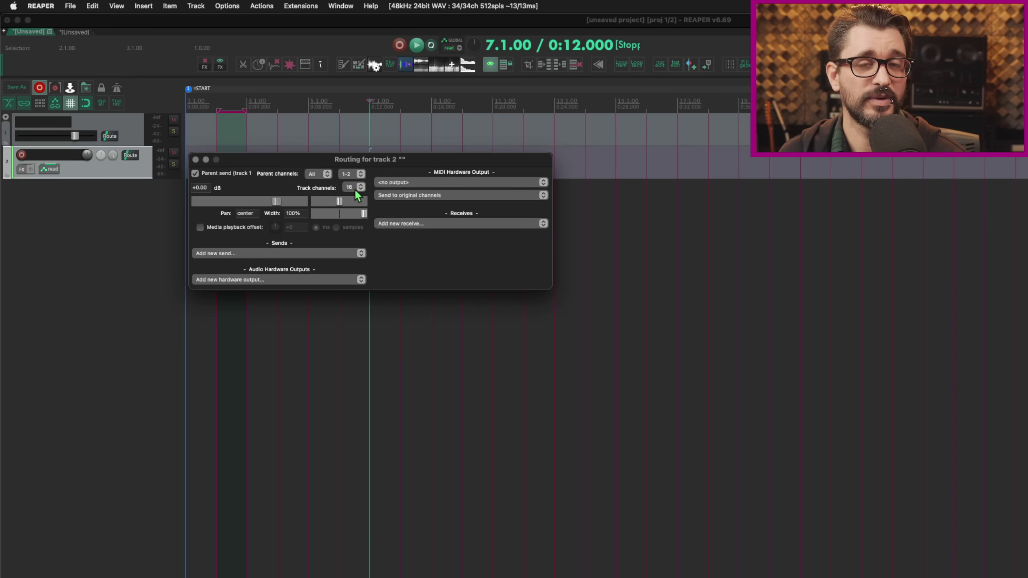
{"action": "left_click", "coordinate": [328, 174]}
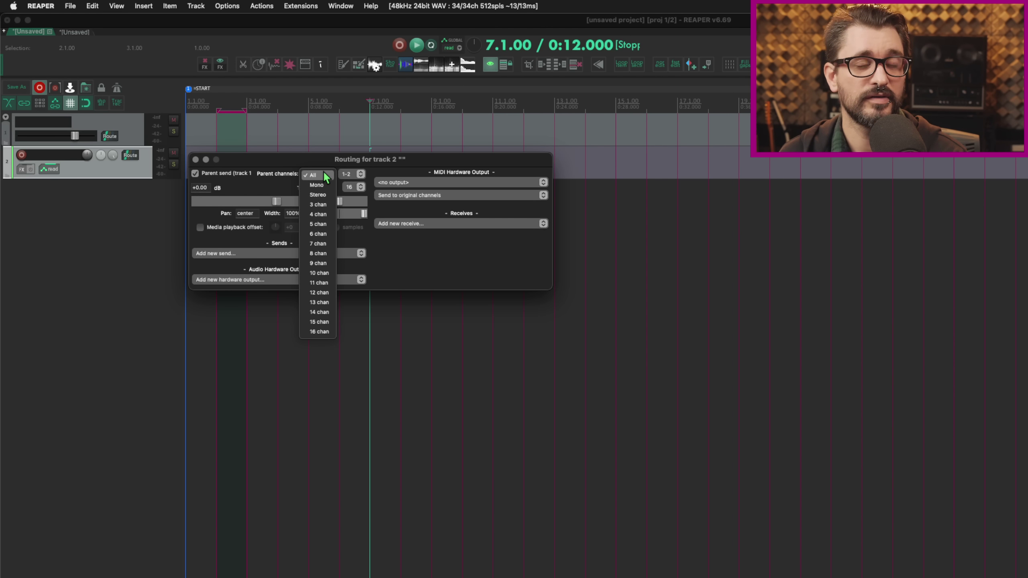
{"action": "left_click", "coordinate": [324, 159]}
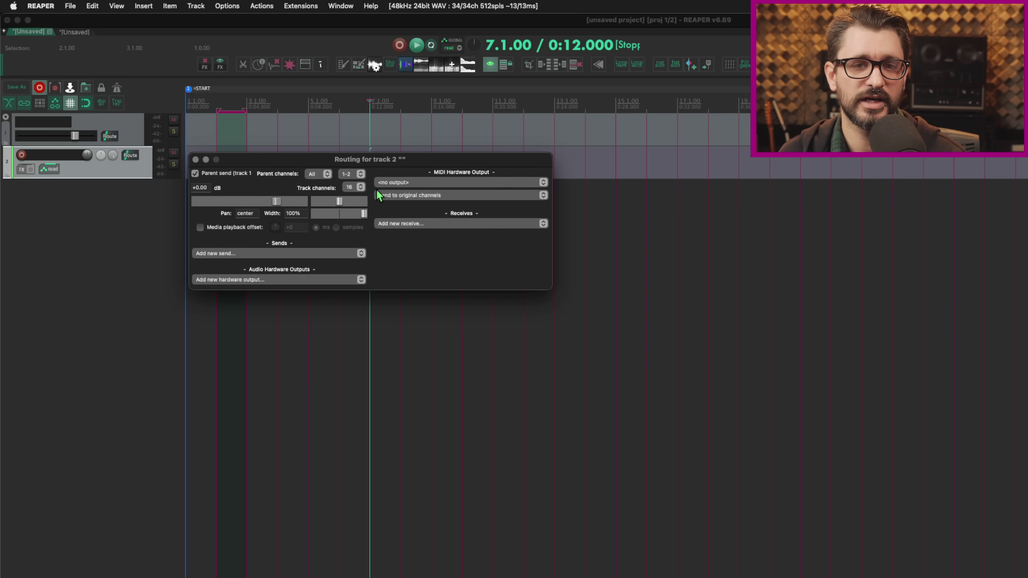
Set folder track 1's channel count to 16 in its routing settings and move that window clear of track 2's.
{"action": "left_click", "coordinate": [124, 131]}
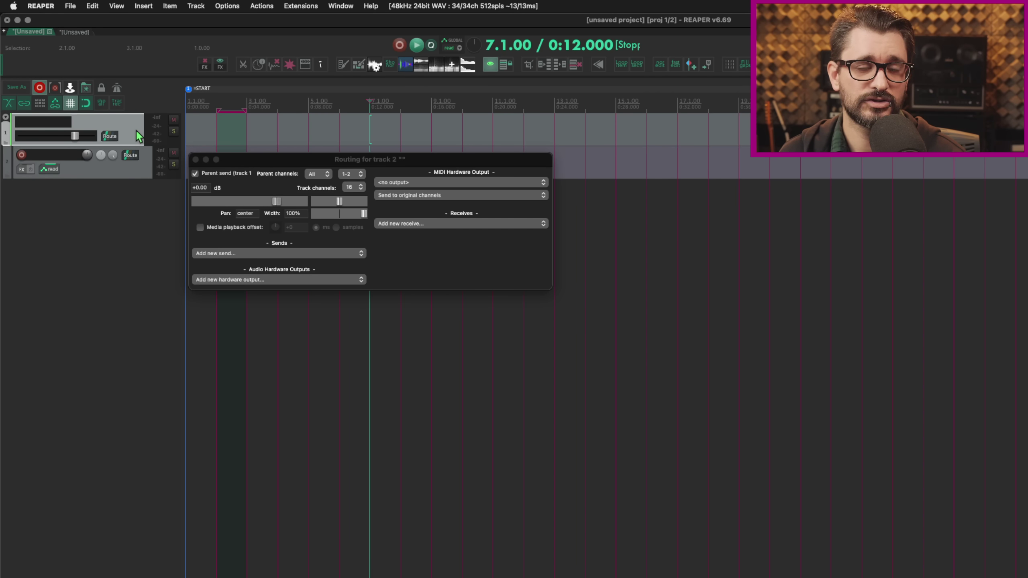
{"action": "left_click", "coordinate": [106, 139]}
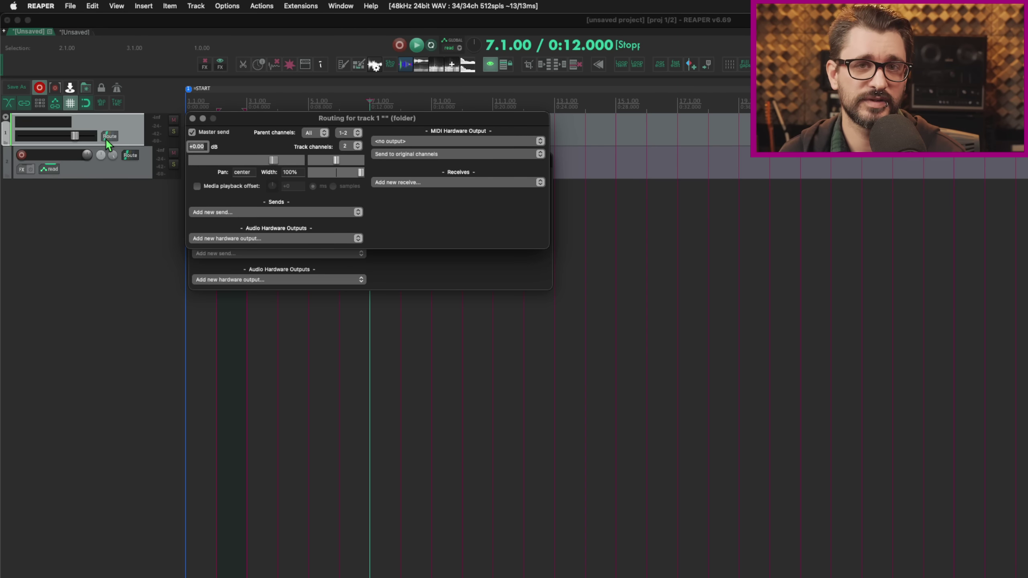
{"action": "left_click", "coordinate": [347, 147]}
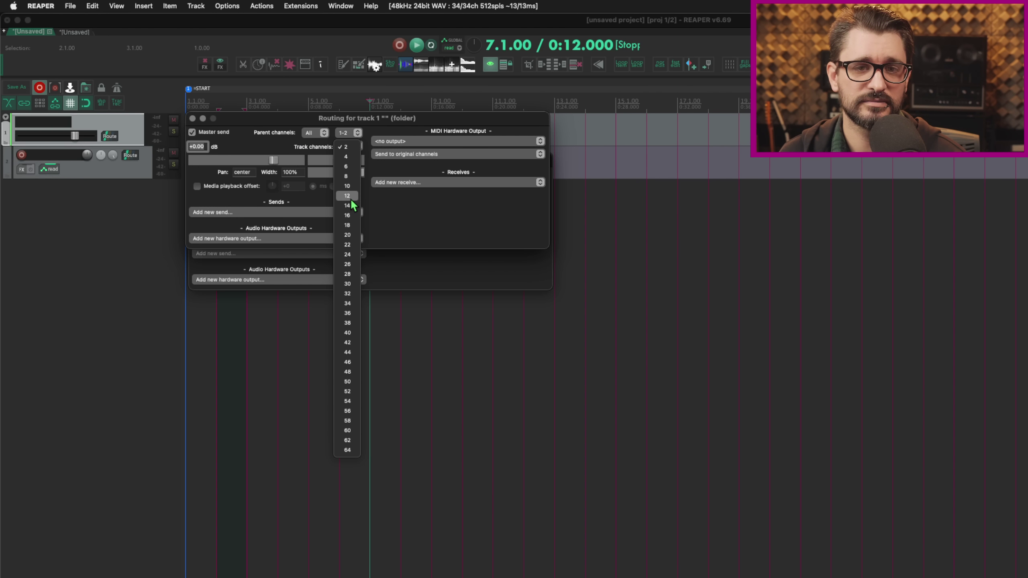
{"action": "left_click", "coordinate": [355, 214]}
{"action": "left_click_drag", "start_coordinate": [323, 126], "coordinate": [687, 117]}
{"action": "left_click_drag", "start_coordinate": [364, 160], "coordinate": [363, 159]}
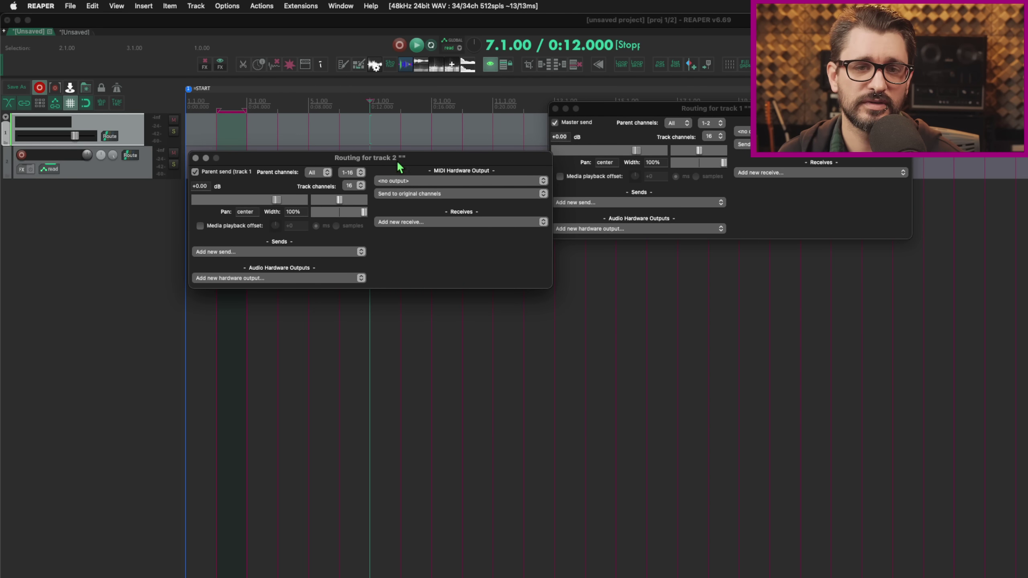
Check track 2's destination channel choices on the parent send, and arrange both routing windows one above the other.
{"action": "left_click", "coordinate": [358, 172]}
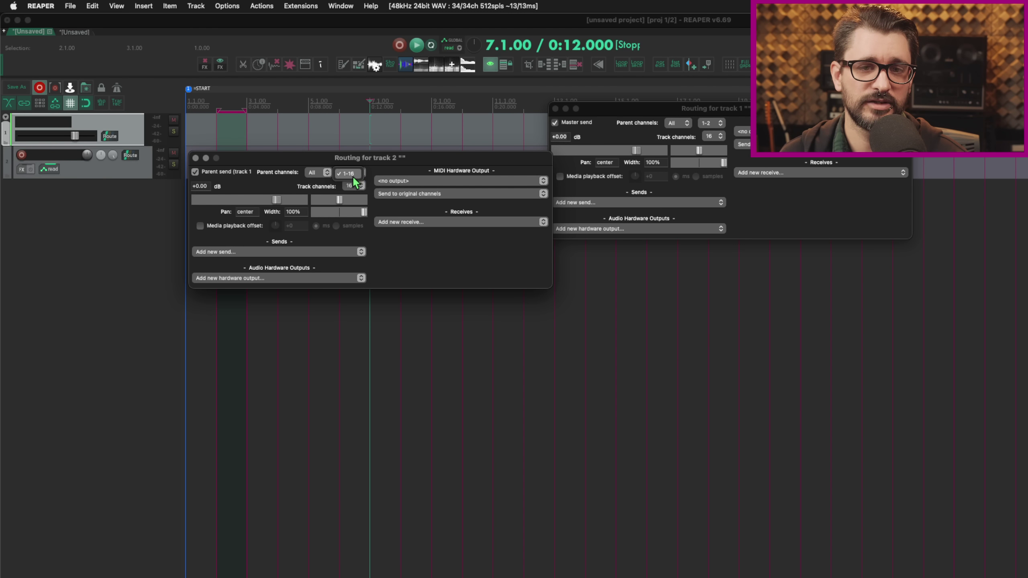
{"action": "left_click", "coordinate": [350, 175]}
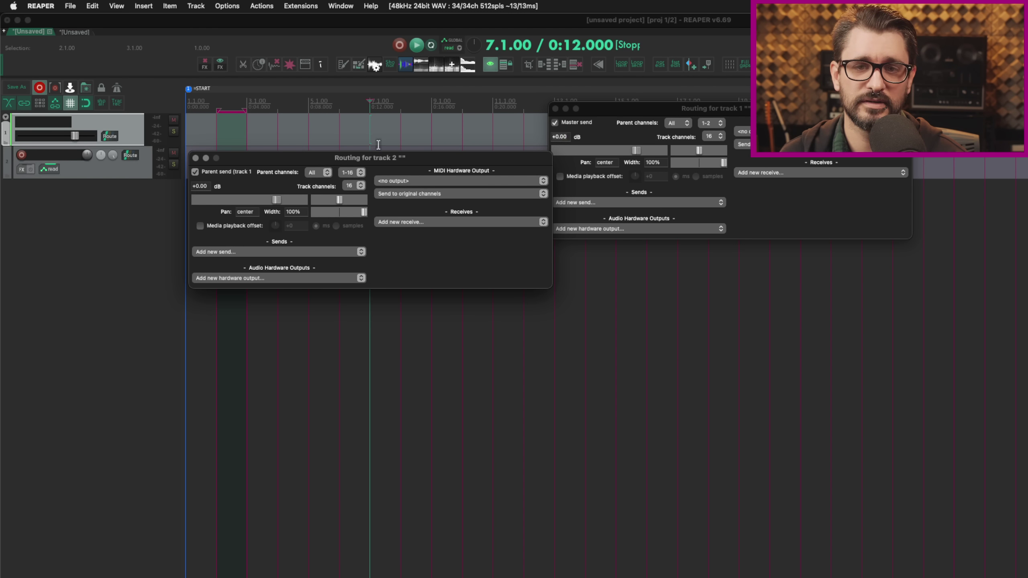
{"action": "left_click_drag", "start_coordinate": [382, 160], "coordinate": [387, 251]}
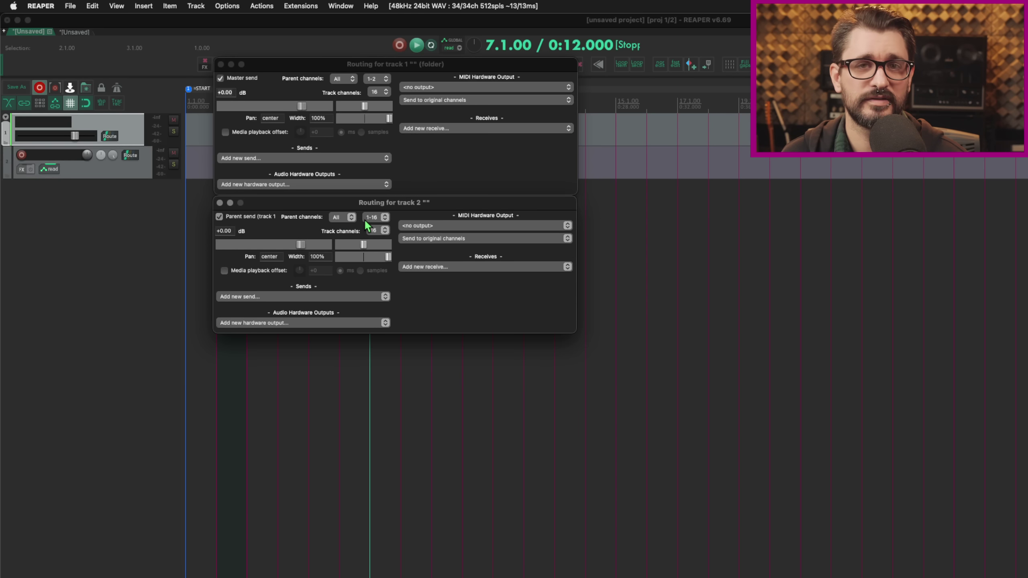
{"action": "left_click", "coordinate": [394, 120]}
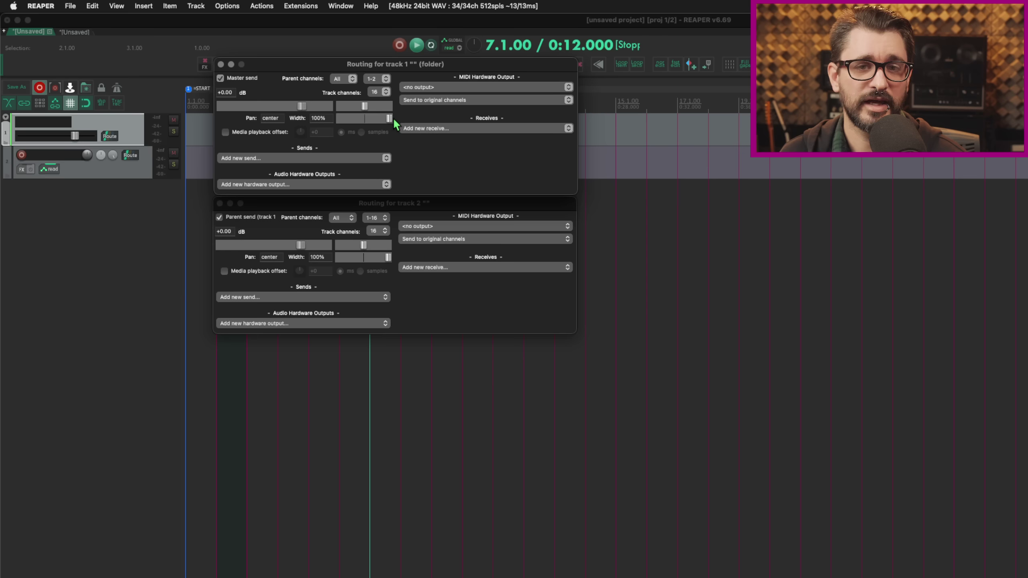
Set folder track 1's channel count to 2 and return it to 16 to compare track 2's parent send destination.
{"action": "left_click", "coordinate": [385, 93]}
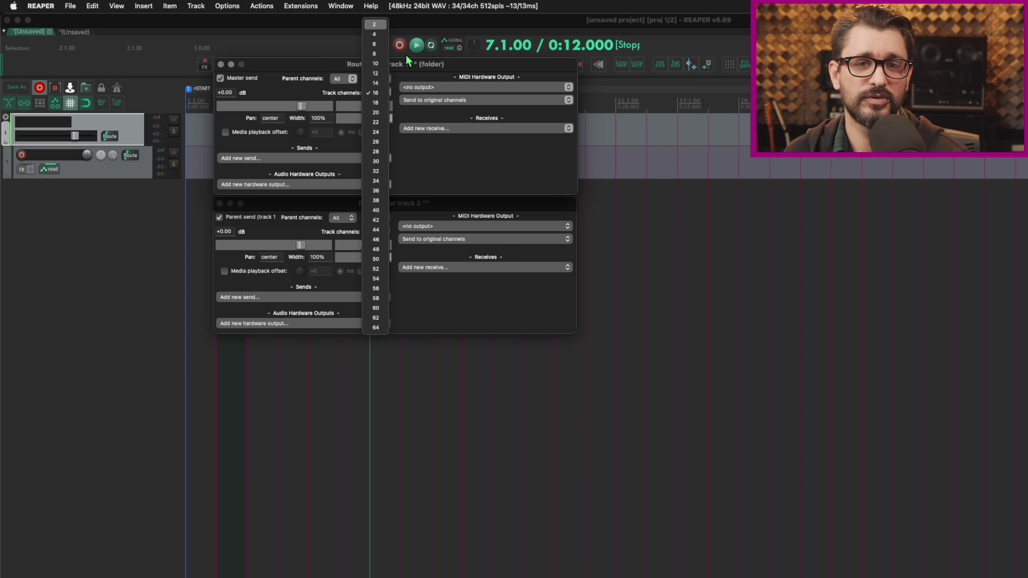
{"action": "left_click", "coordinate": [374, 25]}
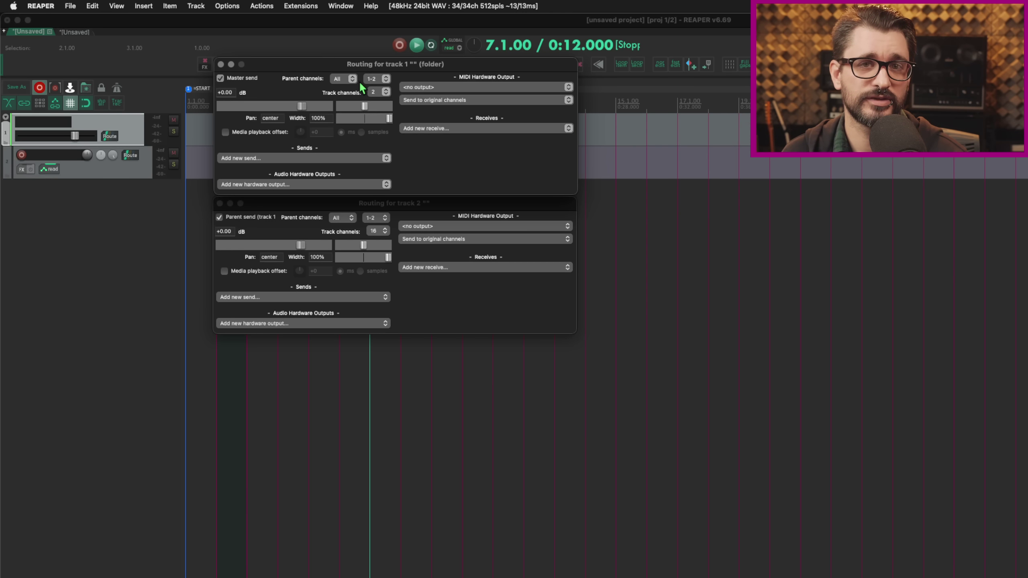
{"action": "left_click", "coordinate": [376, 90]}
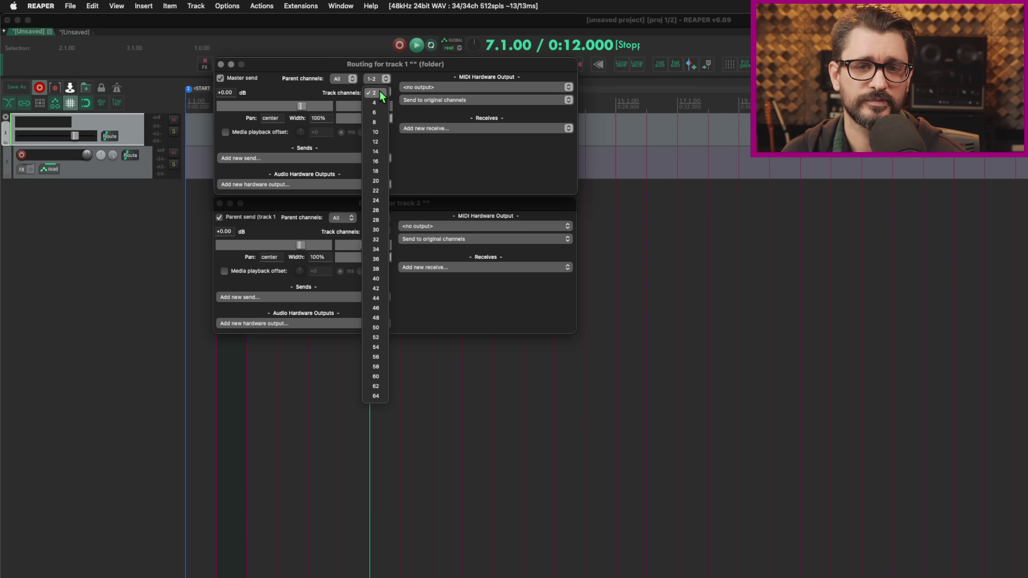
{"action": "left_click", "coordinate": [379, 161]}
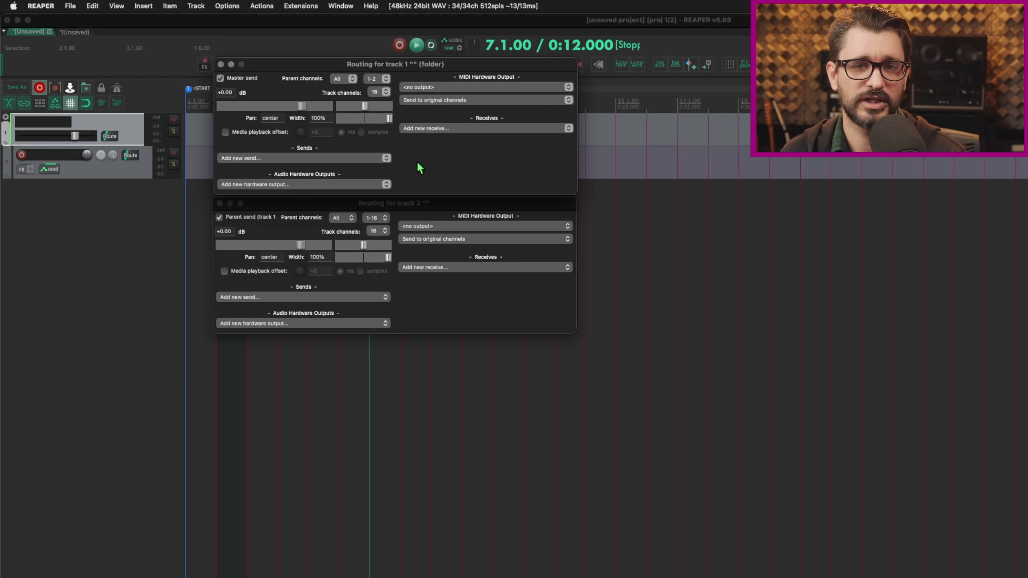
Set track 2's parent send to Stereo and route it to channels 9-10 of the folder track.
{"action": "left_click", "coordinate": [327, 222]}
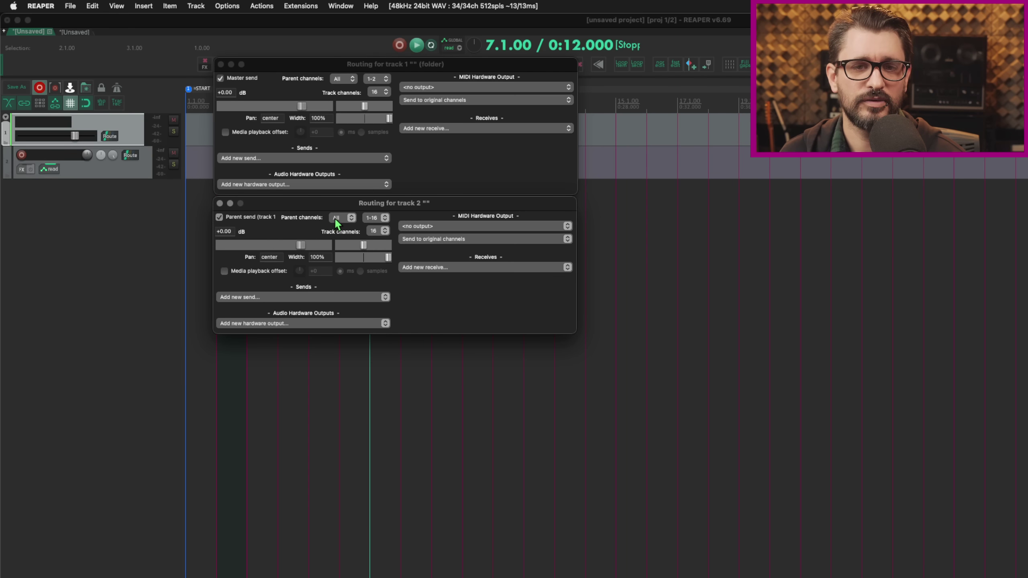
{"action": "left_click", "coordinate": [336, 217]}
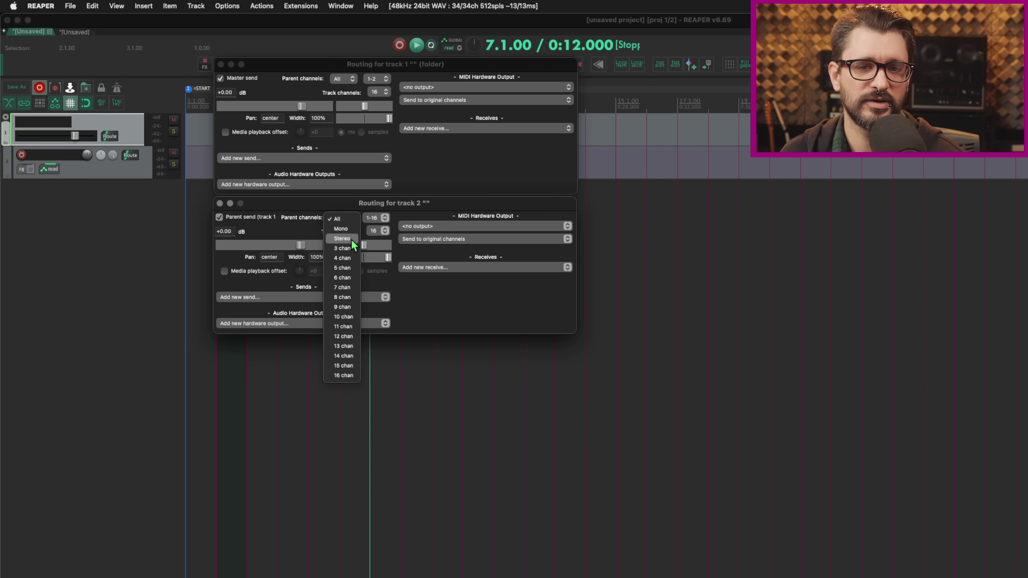
{"action": "left_click", "coordinate": [350, 238]}
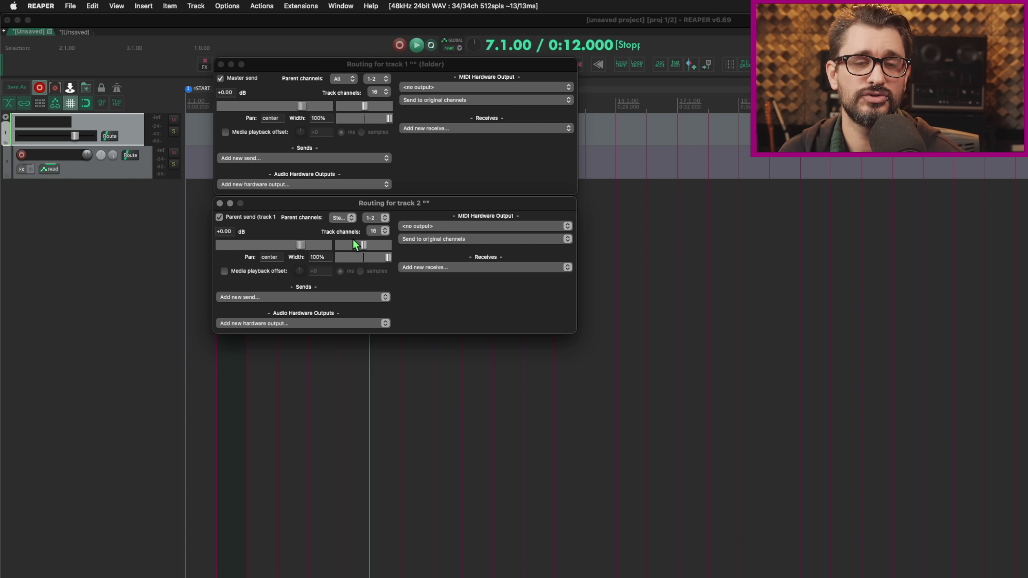
{"action": "left_click", "coordinate": [385, 218]}
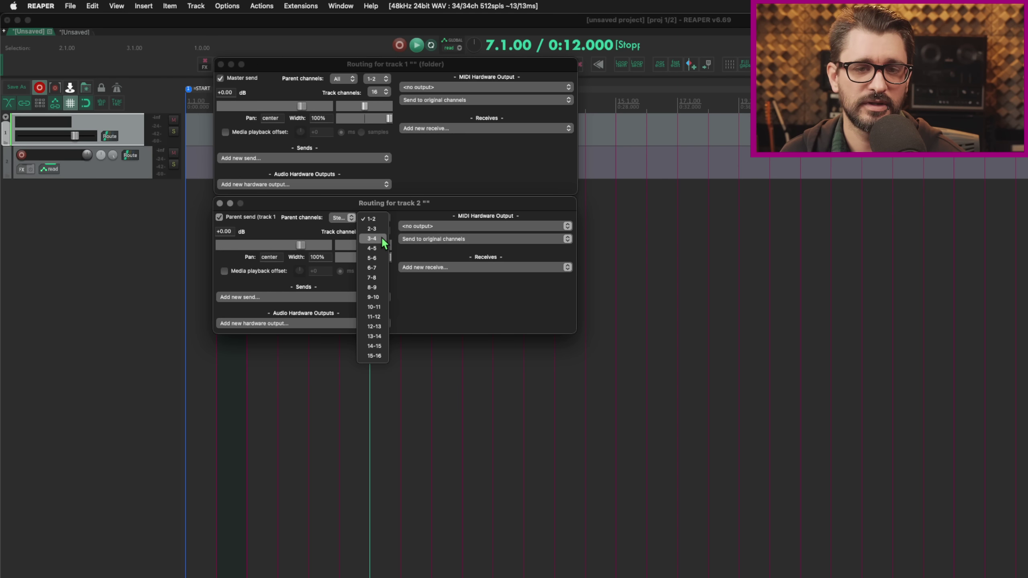
{"action": "left_click", "coordinate": [384, 297]}
Check which destination channels on the master are available for folder track 1's master send.
{"action": "left_click", "coordinate": [387, 79]}
{"action": "left_click", "coordinate": [383, 79]}
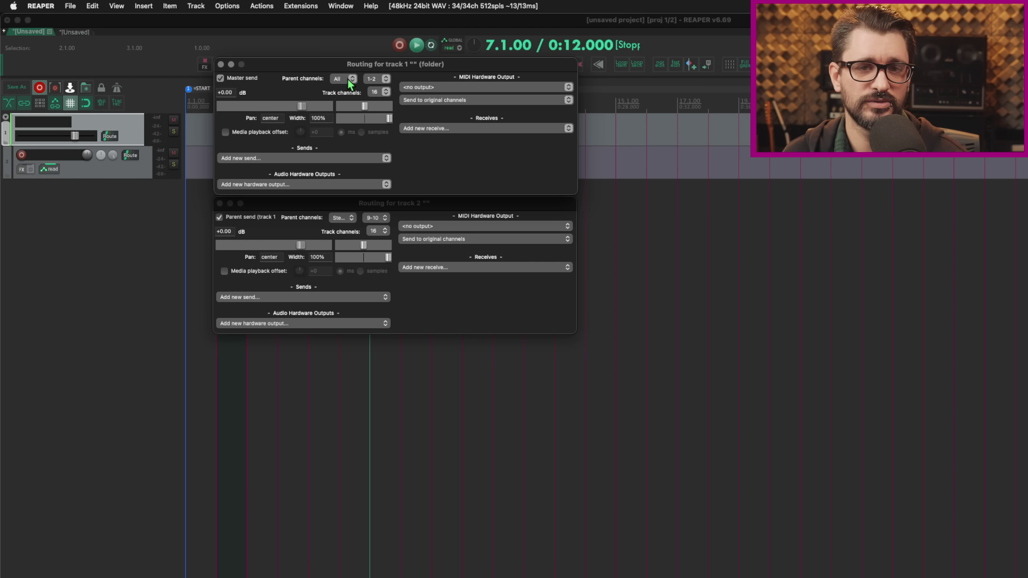
{"action": "left_click", "coordinate": [374, 80]}
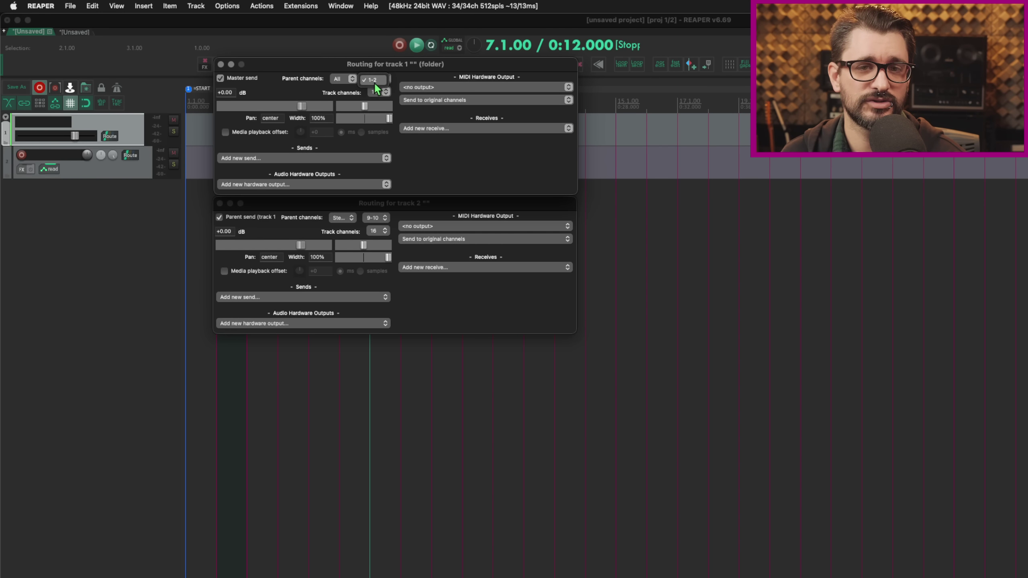
{"action": "left_click", "coordinate": [395, 78]}
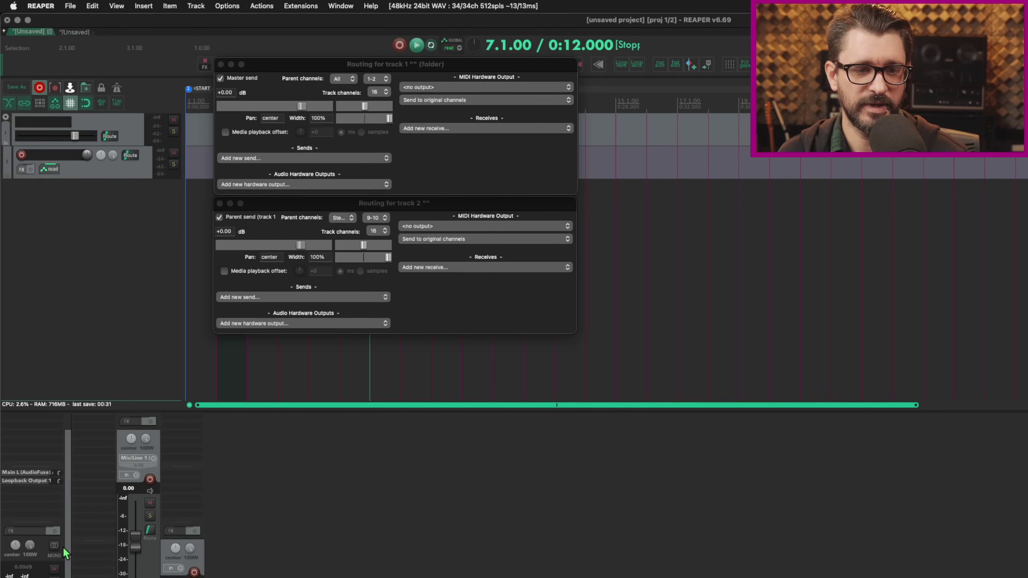
Open the master track's output settings, set its channel count to 16, and move the window off track 1's routing.
{"action": "left_click", "coordinate": [26, 476]}
{"action": "left_click_drag", "start_coordinate": [143, 506], "coordinate": [386, 82]}
{"action": "left_click", "coordinate": [472, 94]}
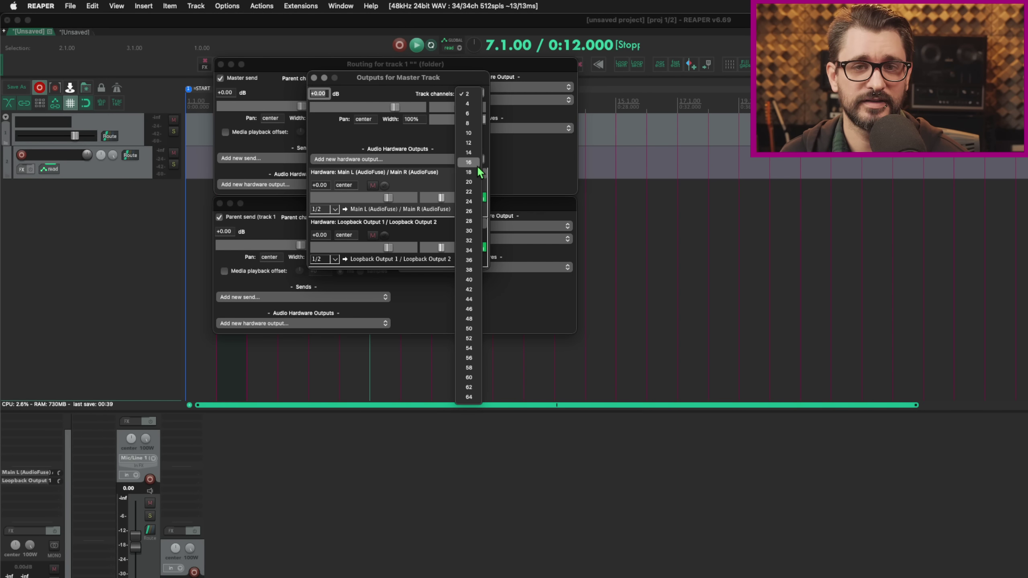
{"action": "left_click", "coordinate": [476, 165]}
{"action": "left_click_drag", "start_coordinate": [424, 77], "coordinate": [717, 67]}
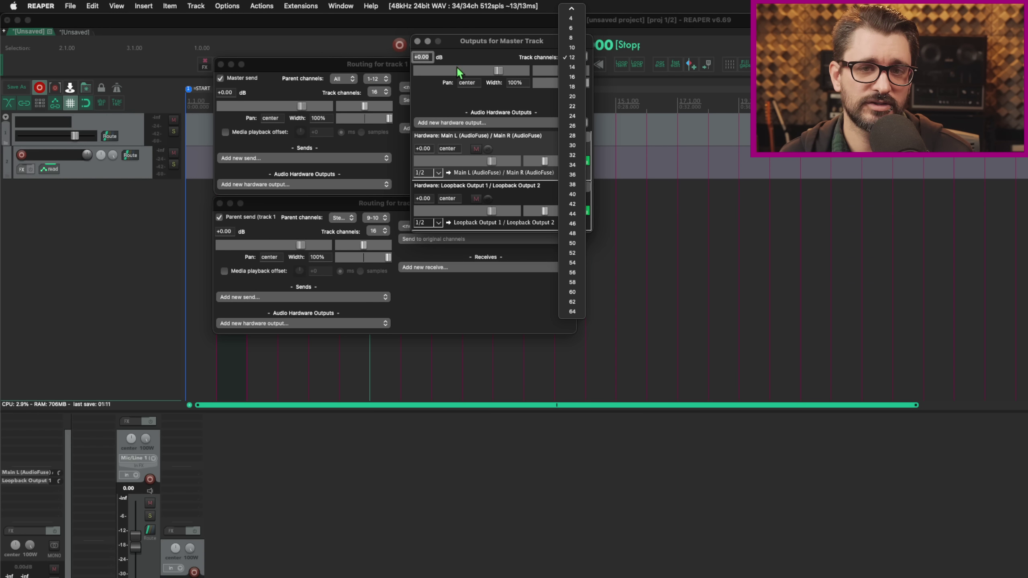
Set the master track's channel count to 2, examine folder track 1's parent channel choices, and close the master outputs.
{"action": "left_click", "coordinate": [571, 11]}
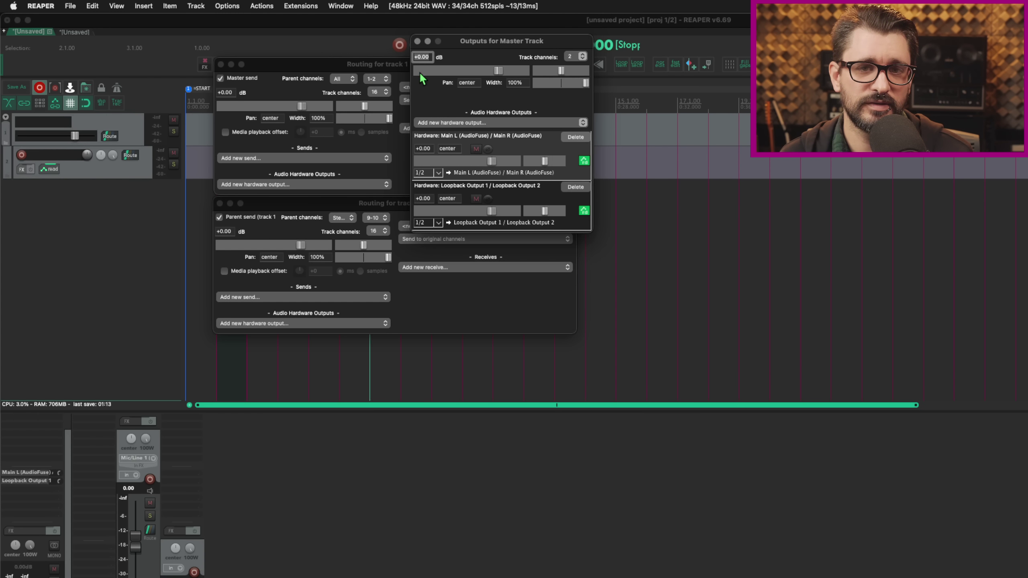
{"action": "left_click", "coordinate": [374, 81]}
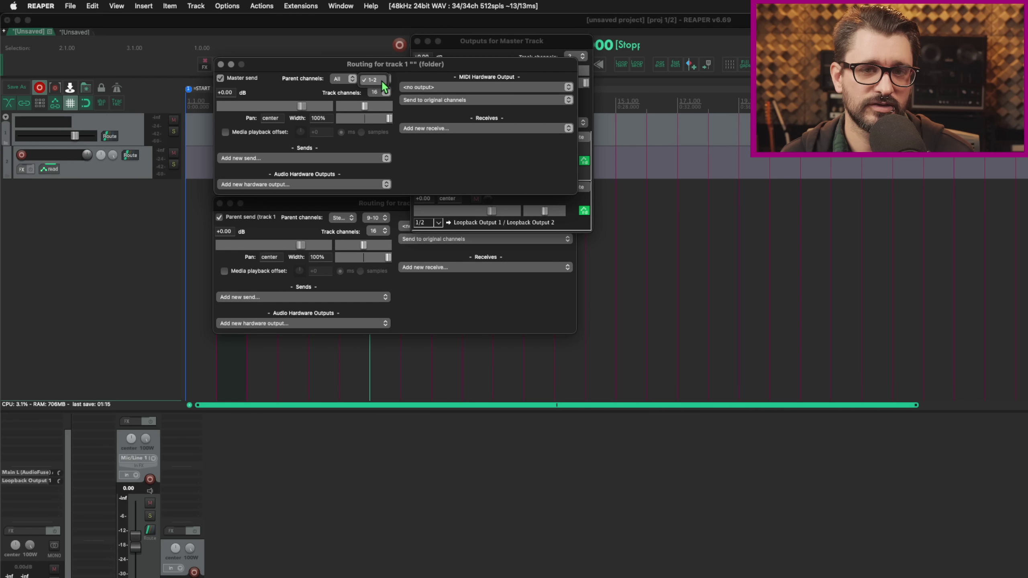
{"action": "left_click", "coordinate": [345, 79]}
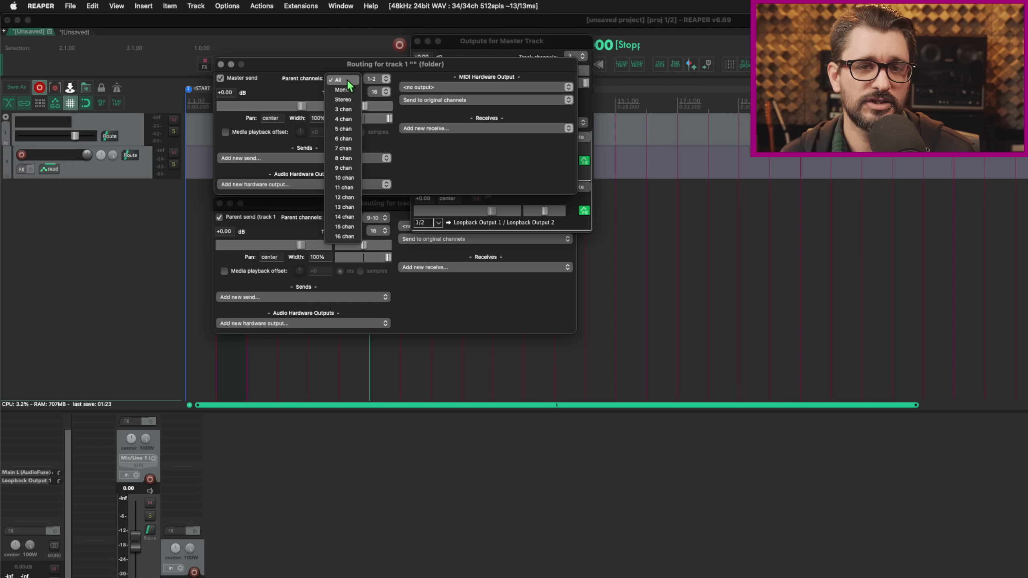
{"action": "left_click", "coordinate": [348, 77]}
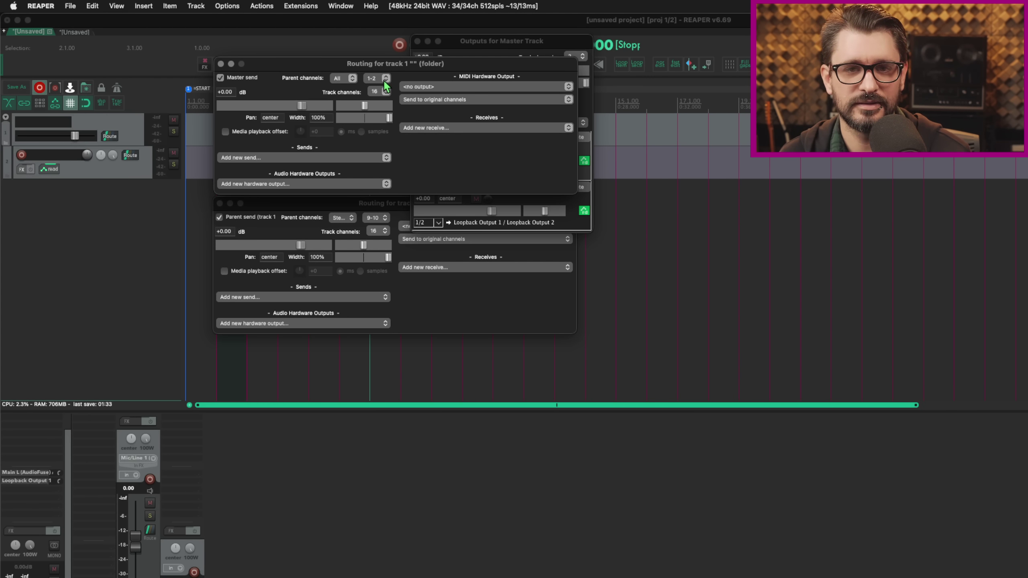
{"action": "left_click", "coordinate": [460, 41]}
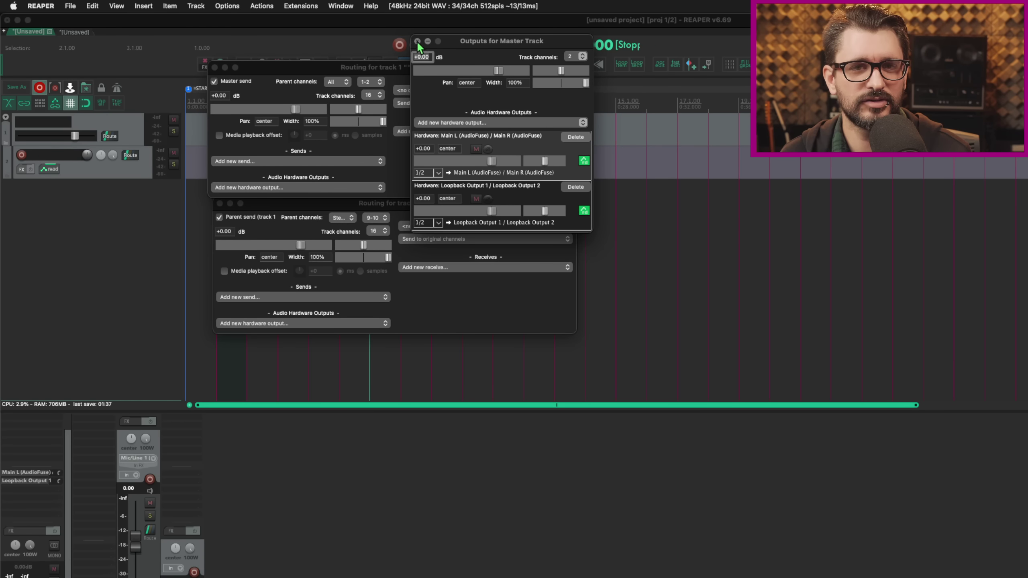
{"action": "left_click", "coordinate": [417, 41]}
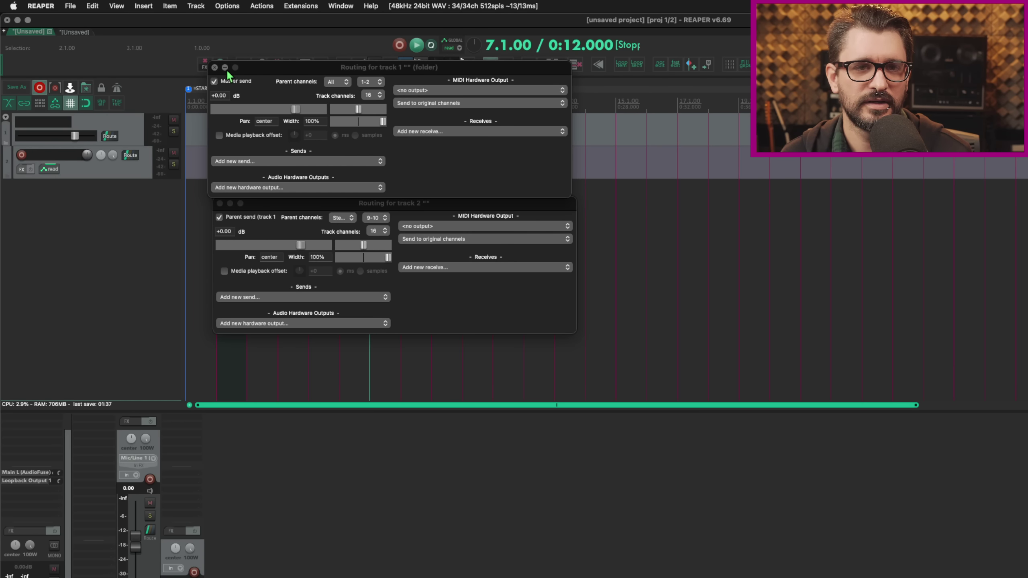
In the project settings, set the default parent send channels to 10 chan and the default track channels to 10.
{"action": "key", "text": "alt+Return"}
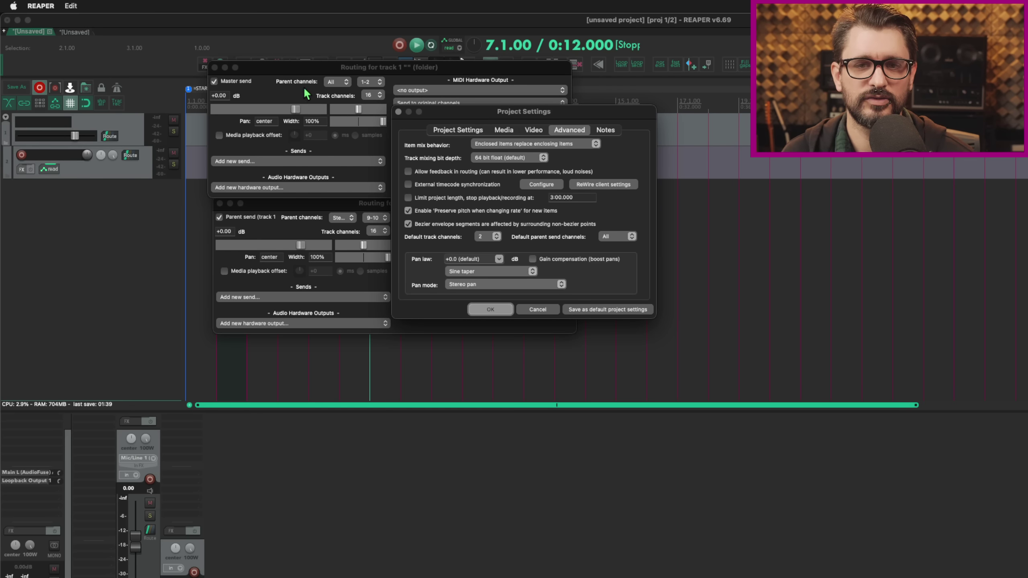
{"action": "left_click", "coordinate": [485, 236]}
{"action": "left_click", "coordinate": [497, 238]}
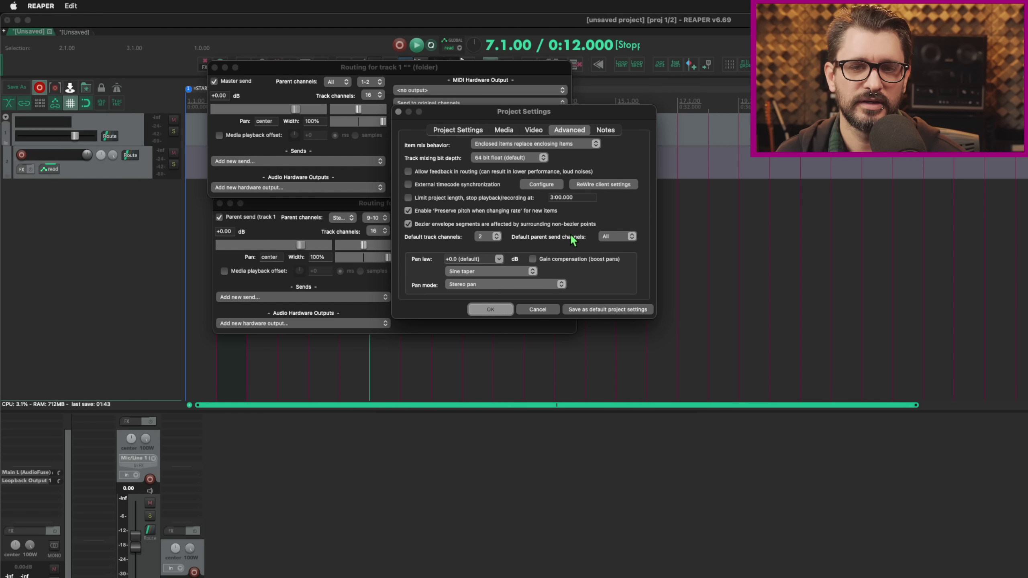
{"action": "left_click", "coordinate": [615, 236]}
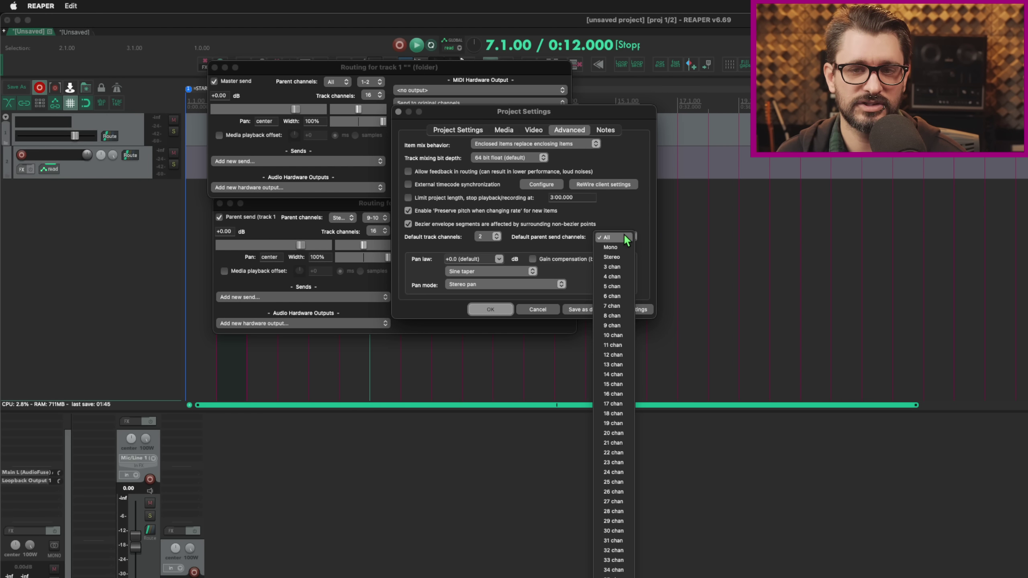
{"action": "left_click", "coordinate": [618, 336]}
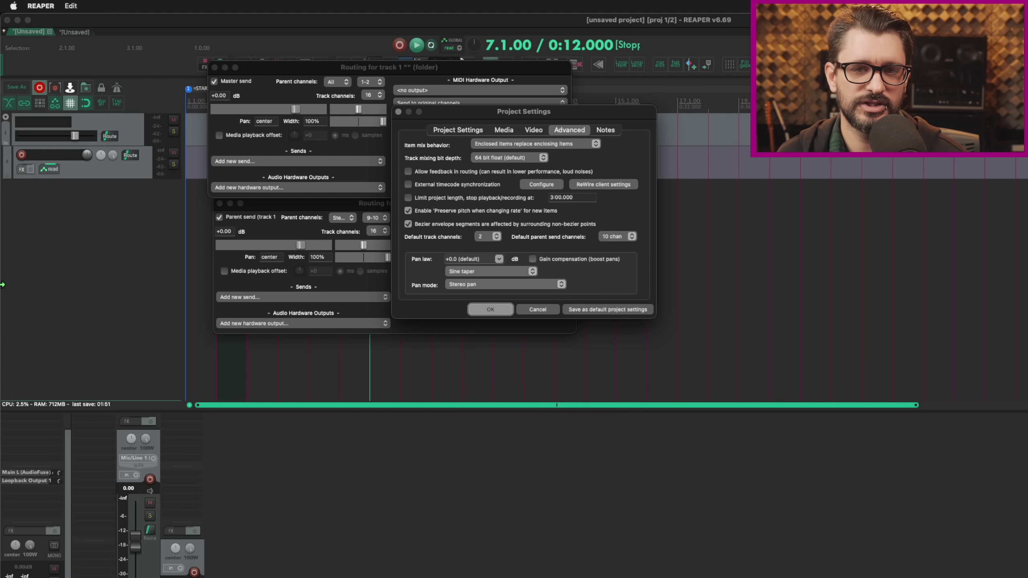
{"action": "left_click", "coordinate": [491, 237]}
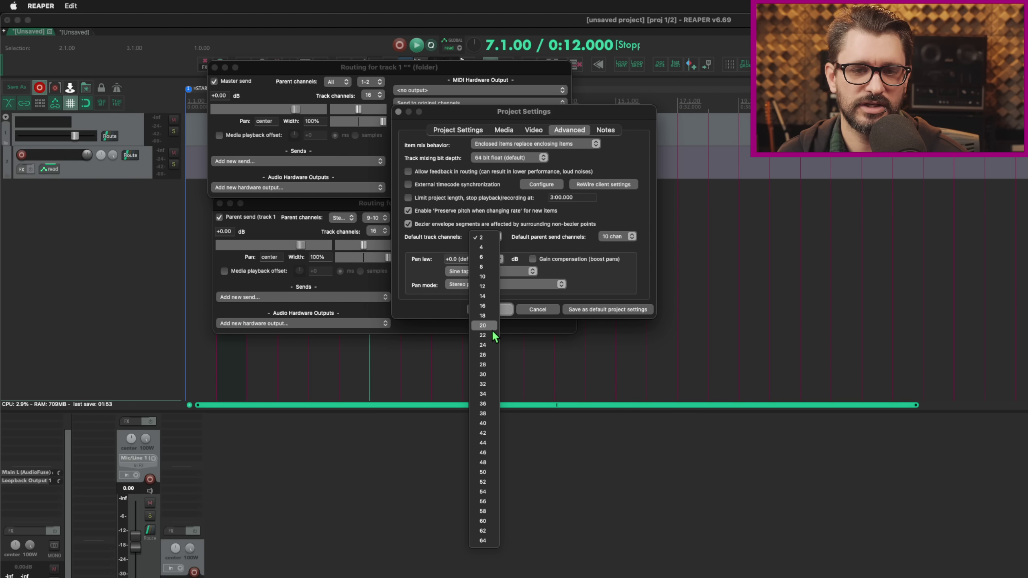
{"action": "left_click", "coordinate": [488, 277]}
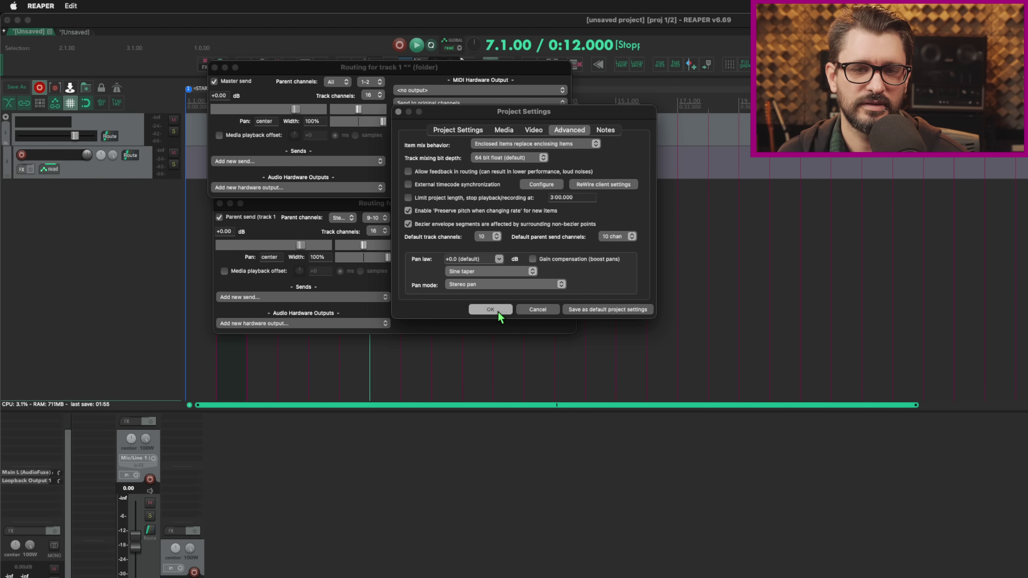
{"action": "left_click", "coordinate": [498, 309]}
Add a third track and check in its routing which destination channels its parent send offers.
{"action": "double_click", "coordinate": [110, 226]}
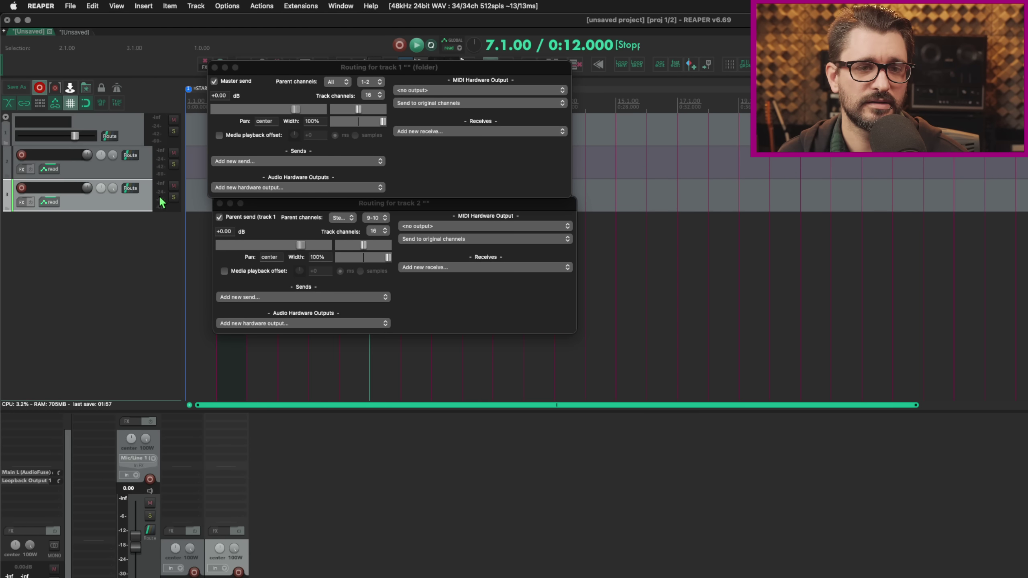
{"action": "left_click", "coordinate": [131, 189]}
{"action": "left_click_drag", "start_coordinate": [438, 187], "coordinate": [446, 161]}
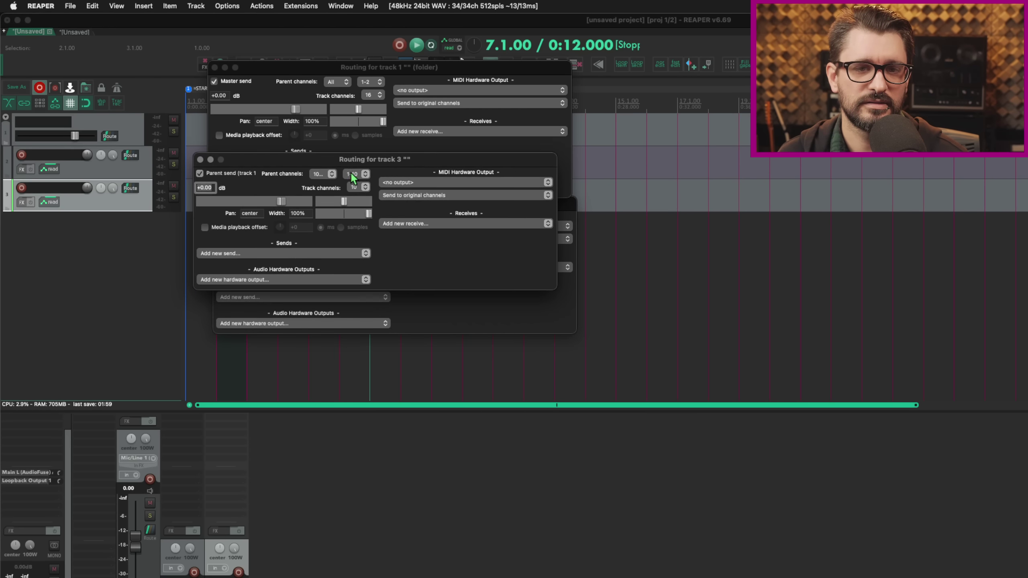
{"action": "left_click", "coordinate": [352, 174]}
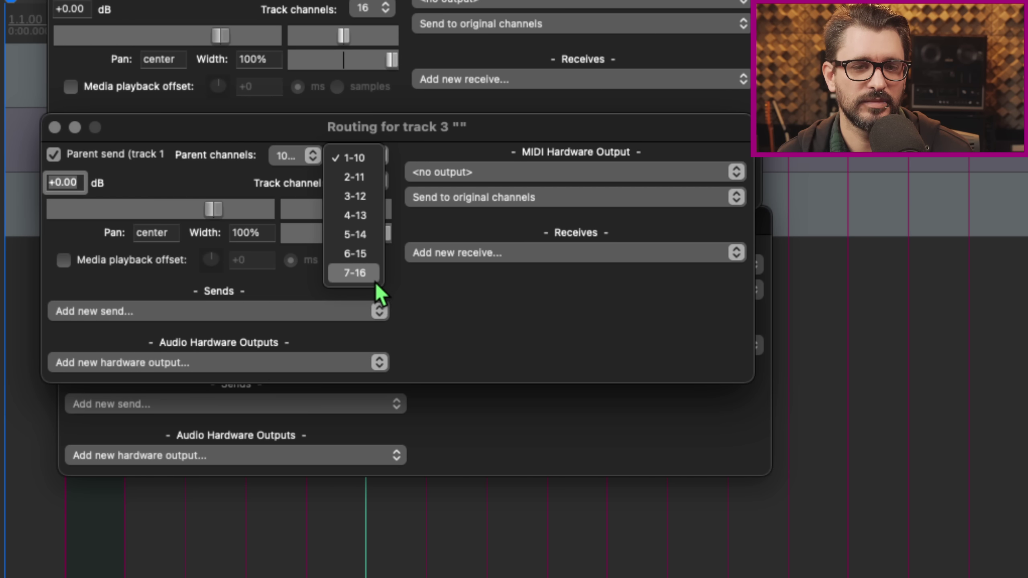
{"action": "left_click", "coordinate": [351, 157]}
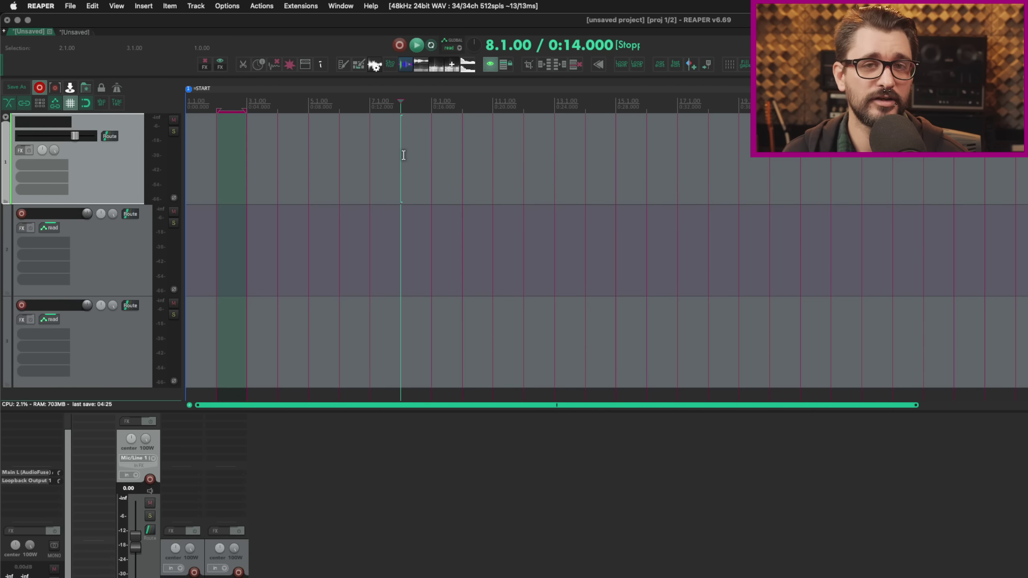
Create an empty MIDI item on track 1 from bar 8 to bar 20 and add a take marker named "take marker" at bar 11.
{"action": "left_click_drag", "start_coordinate": [402, 165], "coordinate": [748, 190]}
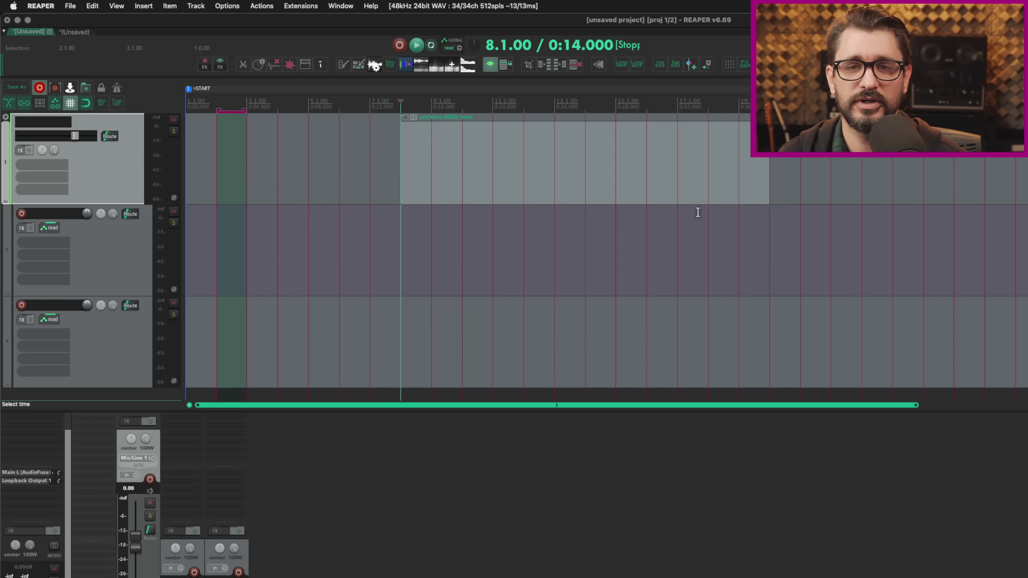
{"action": "left_click", "coordinate": [478, 185]}
{"action": "right_click", "coordinate": [492, 165]}
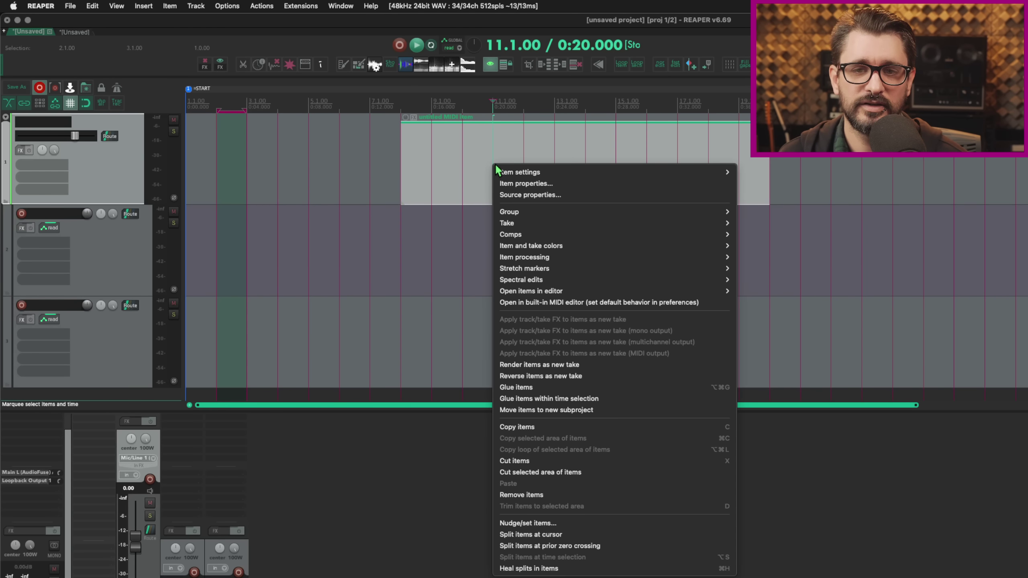
{"action": "mouse_move", "coordinate": [514, 221]}
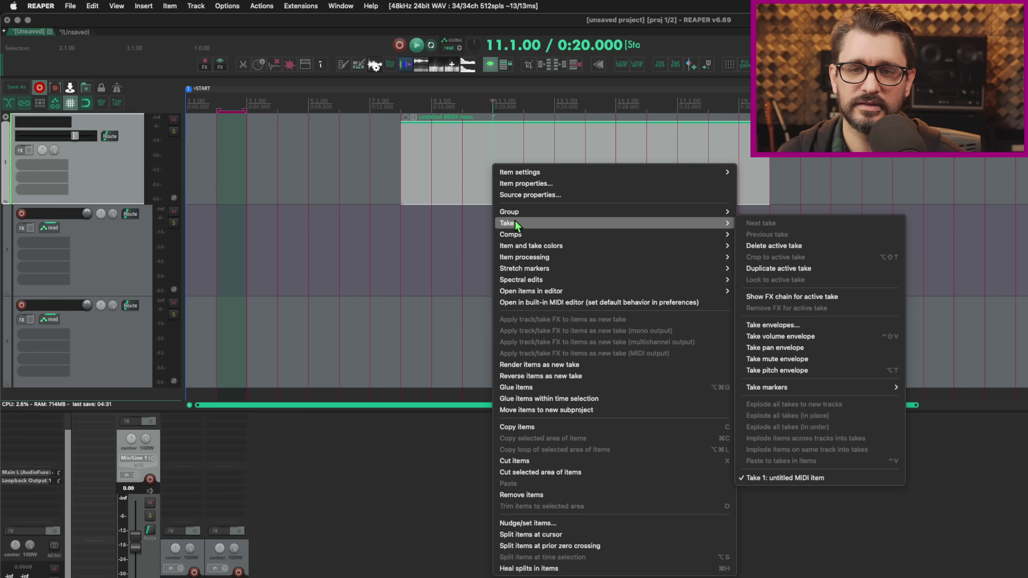
{"action": "mouse_move", "coordinate": [806, 387]}
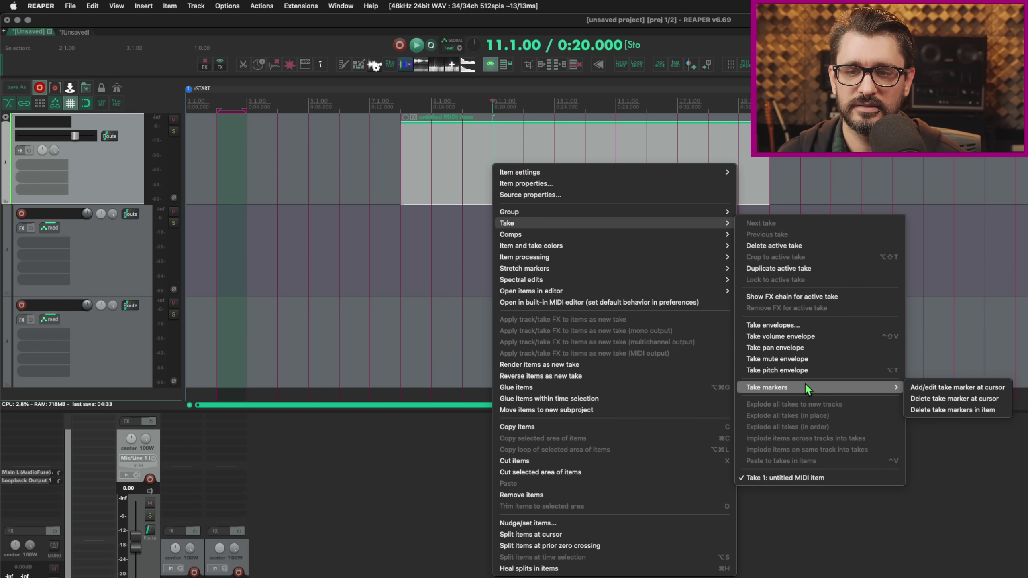
{"action": "left_click", "coordinate": [943, 389]}
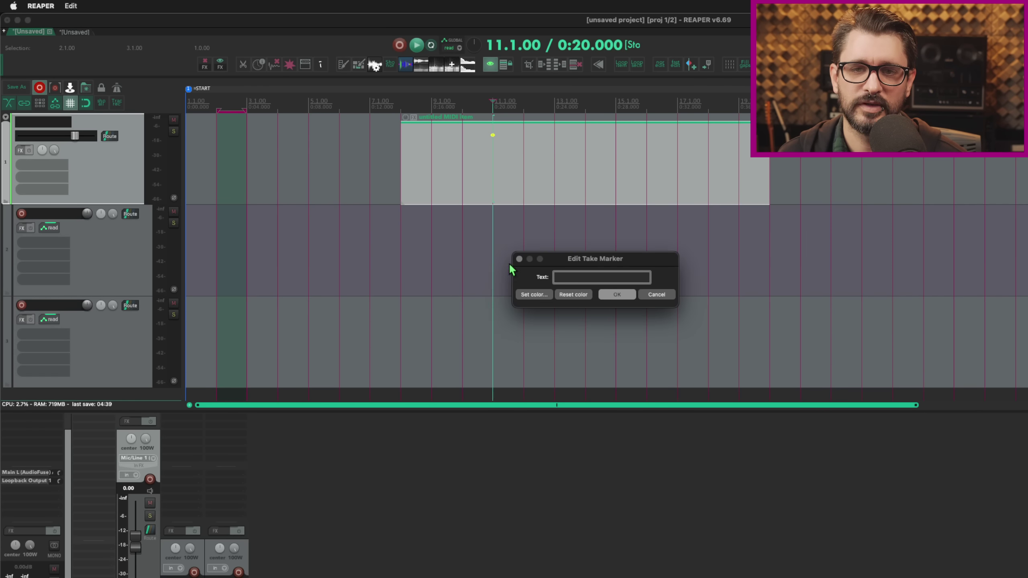
{"action": "type", "text": "t"}
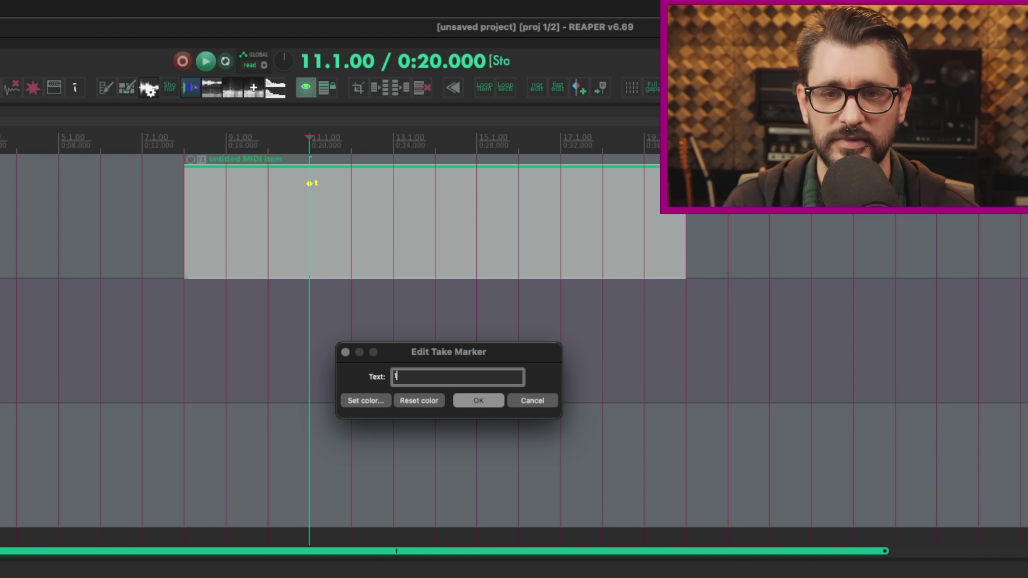
{"action": "type", "text": "ake marker"}
{"action": "key", "text": "Return"}
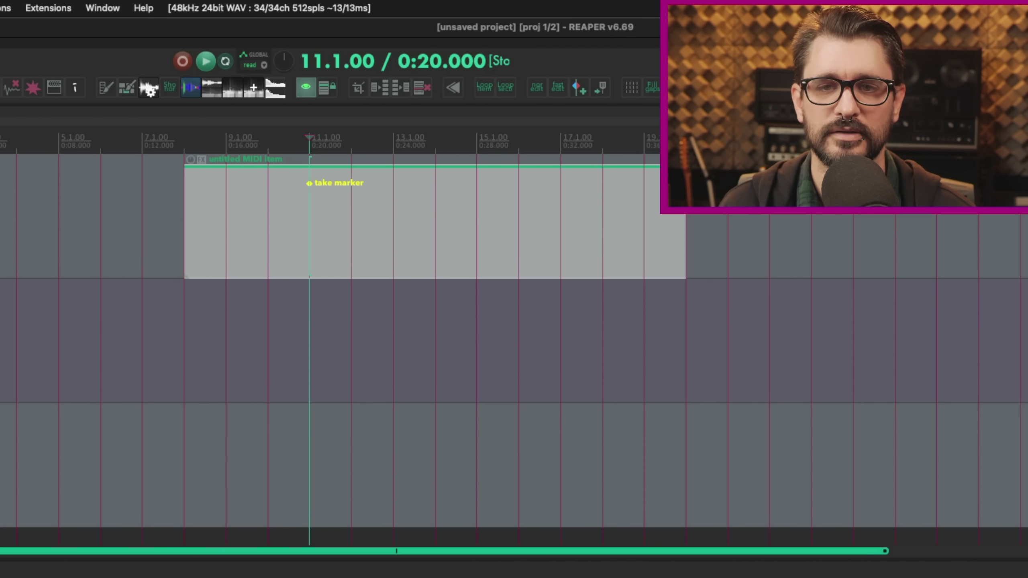
{"action": "left_click", "coordinate": [445, 264]}
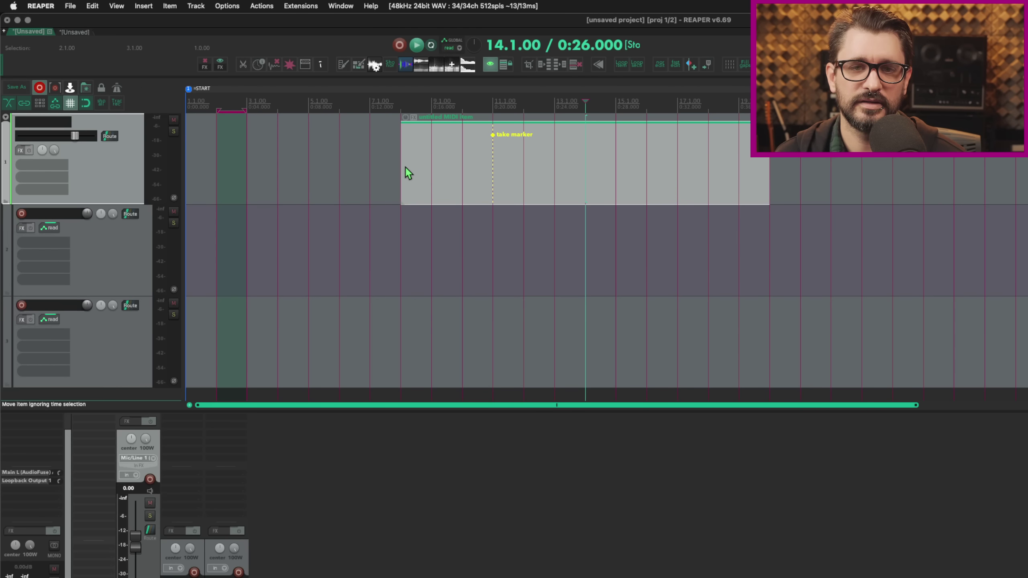
Trim the MIDI item's start past the take marker to bar 14, and extend it back to bar 7.
{"action": "left_click_drag", "start_coordinate": [187, 227], "coordinate": [436, 227]}
{"action": "left_click", "coordinate": [545, 189]}
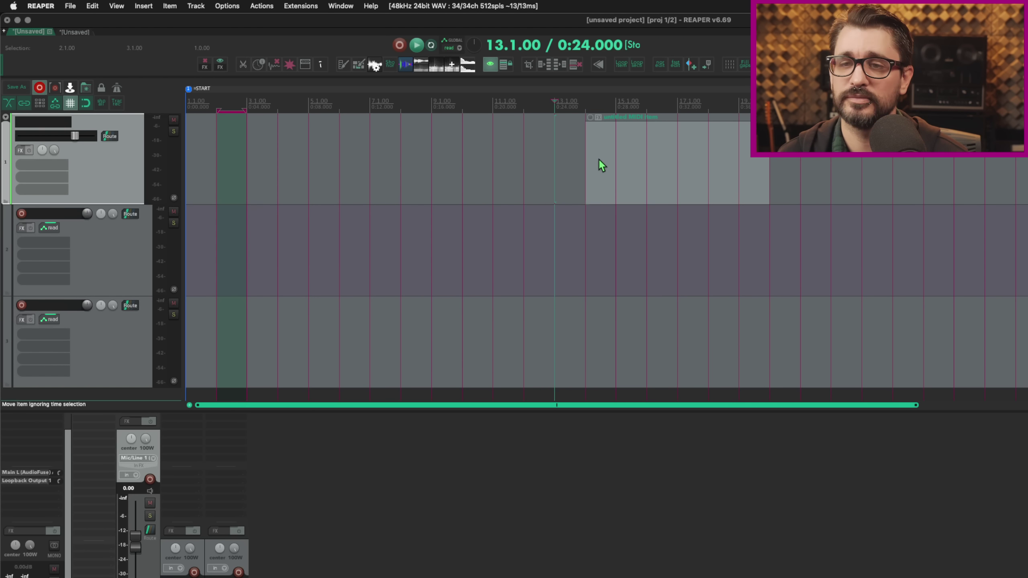
{"action": "left_click_drag", "start_coordinate": [589, 155], "coordinate": [369, 159]}
Copy the section of the MIDI item from bar 15 to bar 19 and paste it at bar 31 on track 1.
{"action": "left_click_drag", "start_coordinate": [614, 158], "coordinate": [721, 191]}
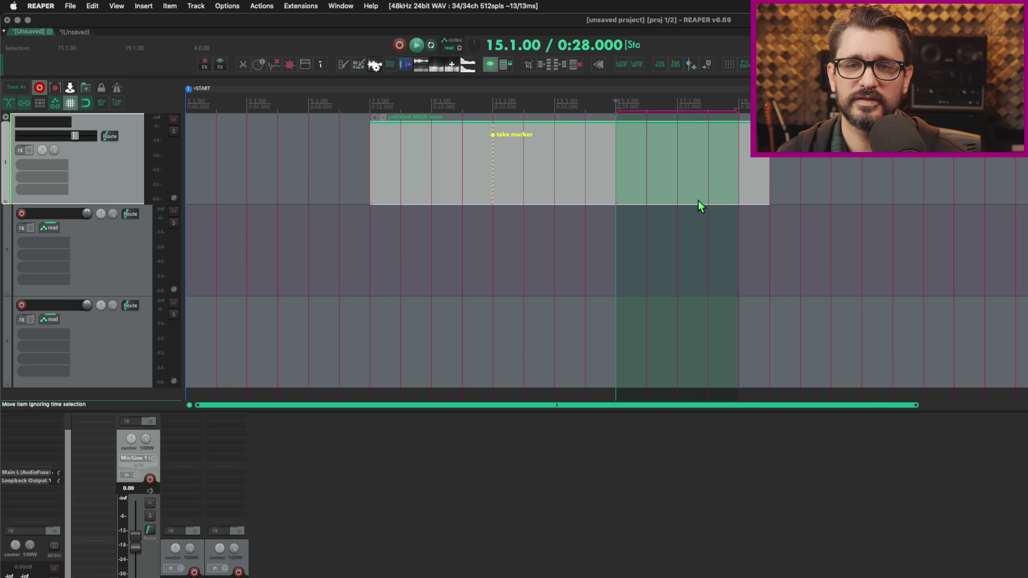
{"action": "left_click", "coordinate": [693, 188], "text": "super"}
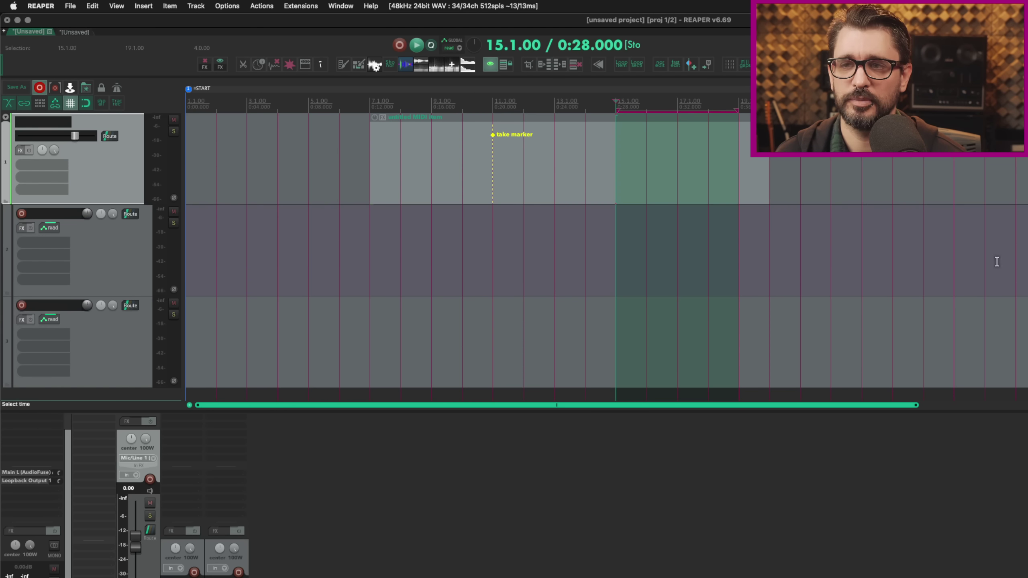
{"action": "left_click", "coordinate": [1026, 183]}
{"action": "scroll", "coordinate": [944, 188], "scroll_direction": "down", "scroll_amount": 3}
Extend the pasted item's start back to bar 21 and undo that extension.
{"action": "left_click_drag", "start_coordinate": [987, 182], "coordinate": [710, 155]}
{"action": "scroll", "coordinate": [724, 166], "scroll_direction": "right", "scroll_amount": 5}
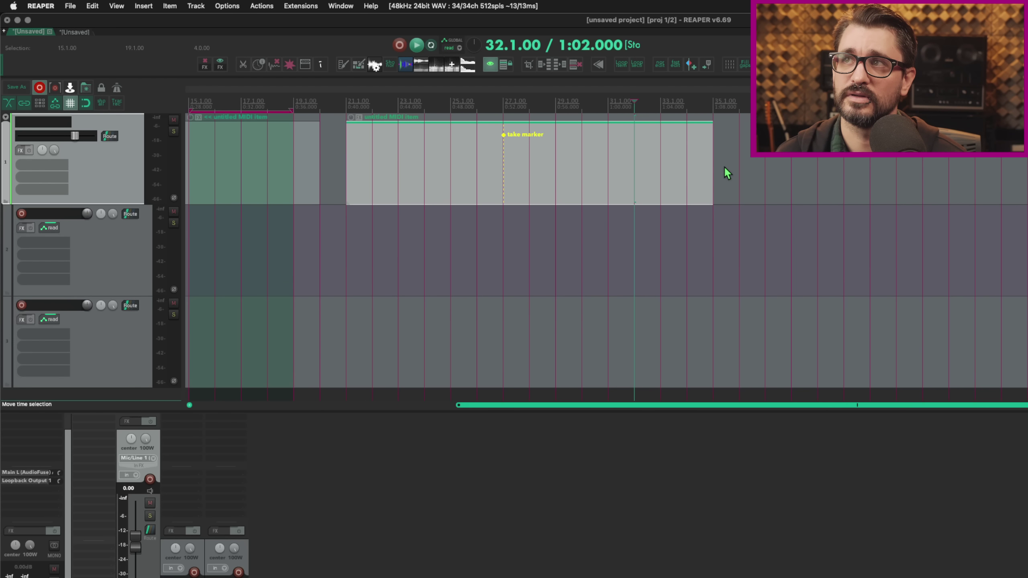
{"action": "key", "text": "super+z"}
{"action": "scroll", "coordinate": [637, 179], "scroll_direction": "left", "scroll_amount": 5}
Clear the time selection and move the short pasted item on track 1 to start at bar 22.
{"action": "left_click", "coordinate": [745, 179]}
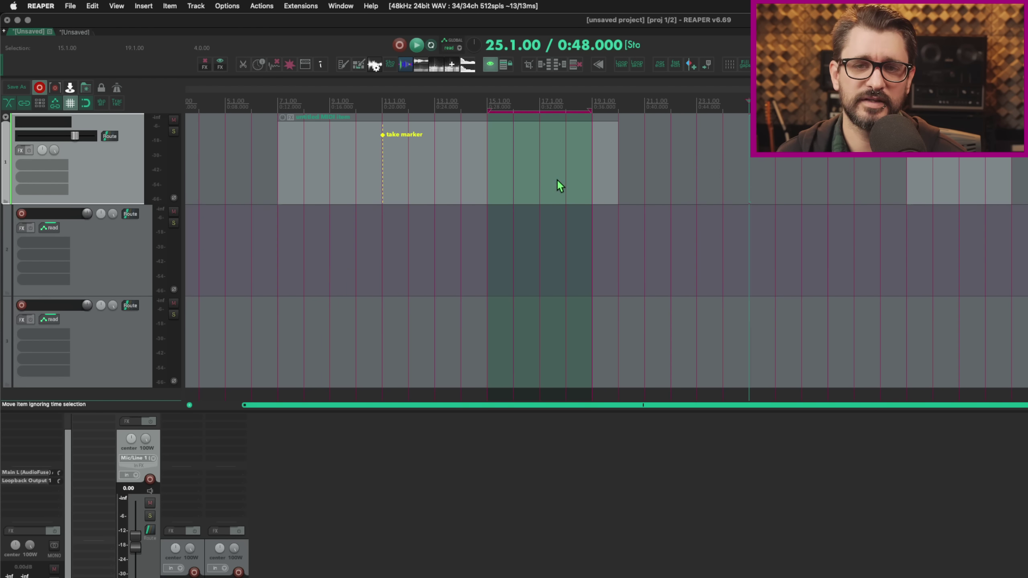
{"action": "key", "text": "Escape"}
{"action": "left_click", "coordinate": [524, 178]}
{"action": "scroll", "coordinate": [472, 165], "scroll_direction": "down", "scroll_amount": 4}
{"action": "scroll", "coordinate": [472, 165], "scroll_direction": "right", "scroll_amount": 4}
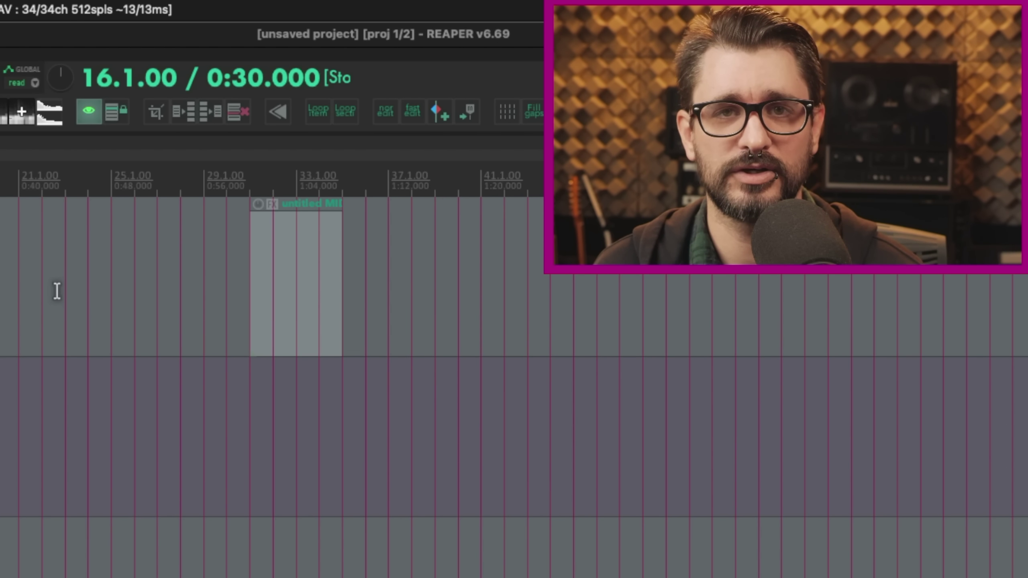
{"action": "left_click_drag", "start_coordinate": [273, 319], "coordinate": [82, 299]}
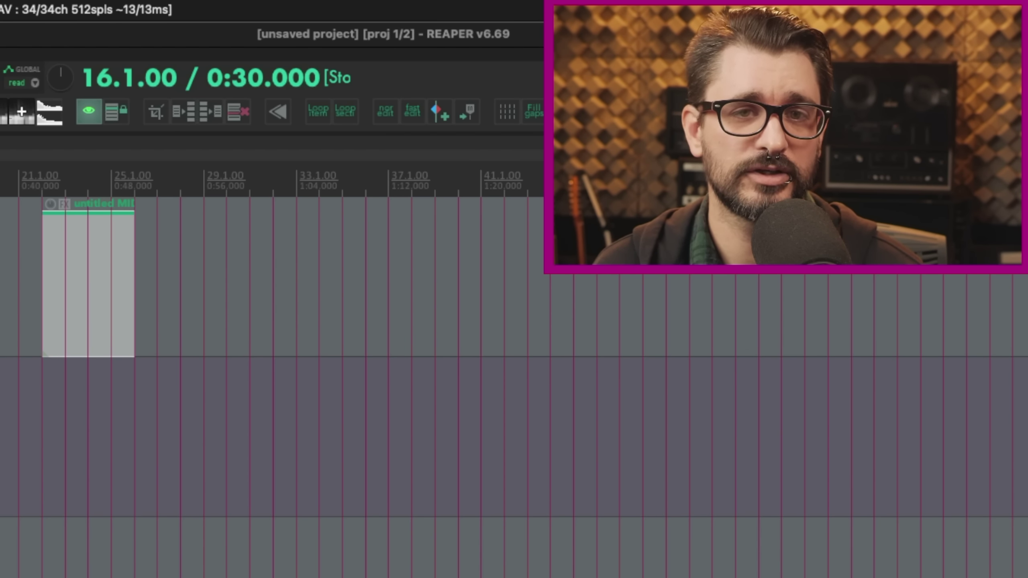
Open the Region/Marker Manager below the items and enable displaying take markers that are outside the visible media item.
{"action": "left_click", "coordinate": [195, 6]}
{"action": "mouse_move", "coordinate": [114, 8]}
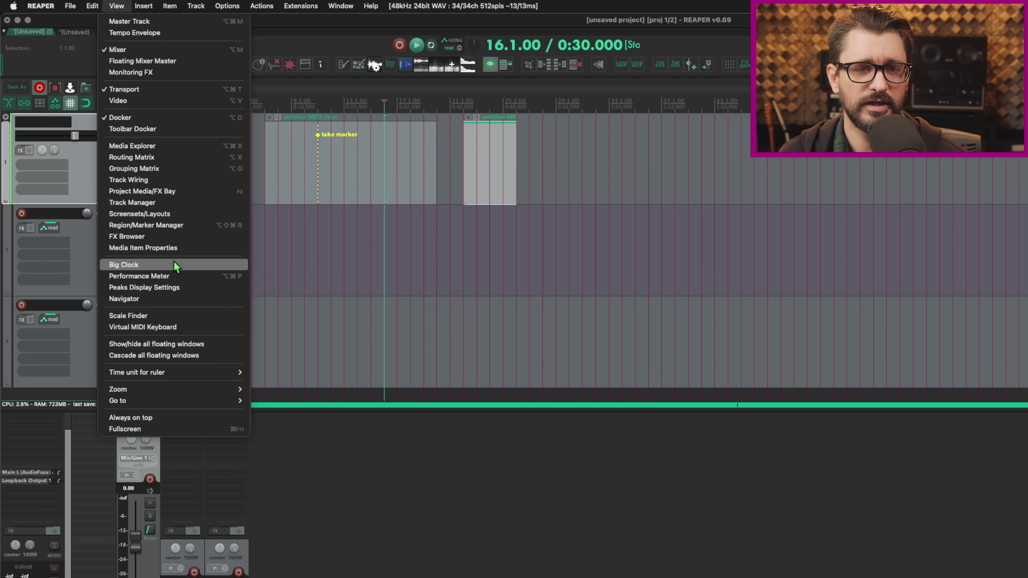
{"action": "left_click", "coordinate": [167, 225]}
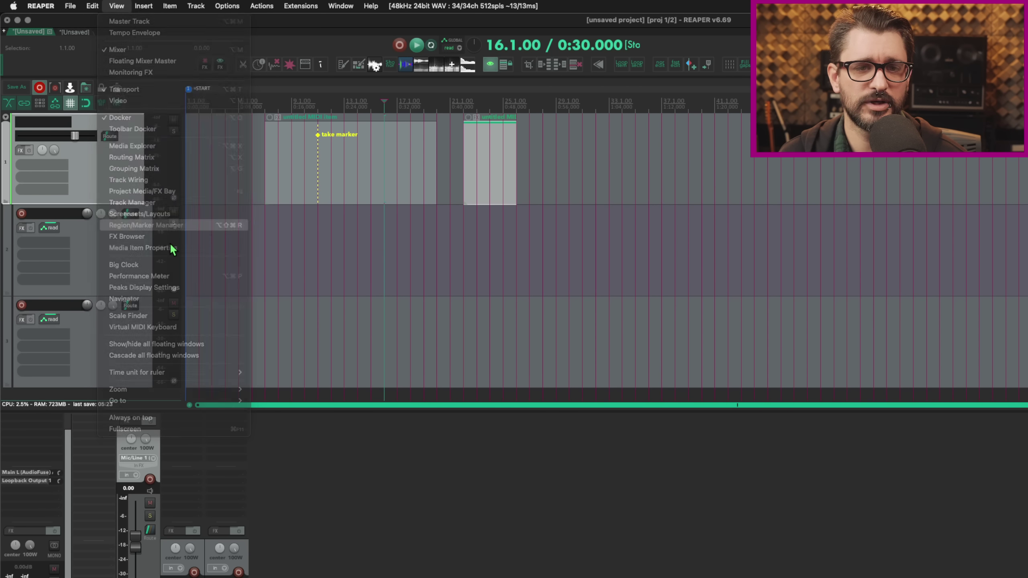
{"action": "mouse_move", "coordinate": [208, 61]}
{"action": "left_mouse_down"}
{"action": "mouse_move", "coordinate": [286, 183]}
{"action": "mouse_move", "coordinate": [362, 219]}
{"action": "left_mouse_up"}
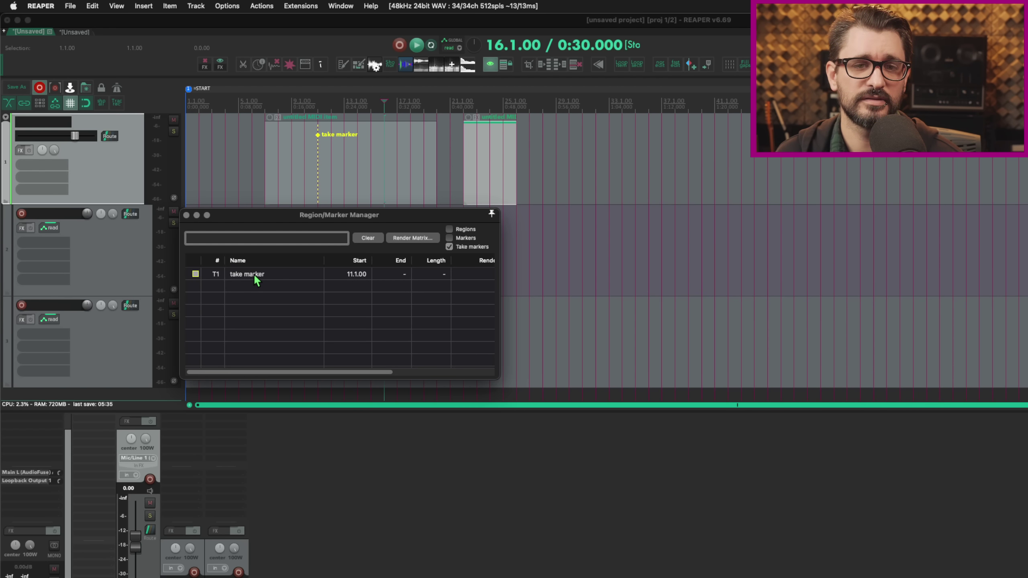
{"action": "right_click", "coordinate": [266, 300]}
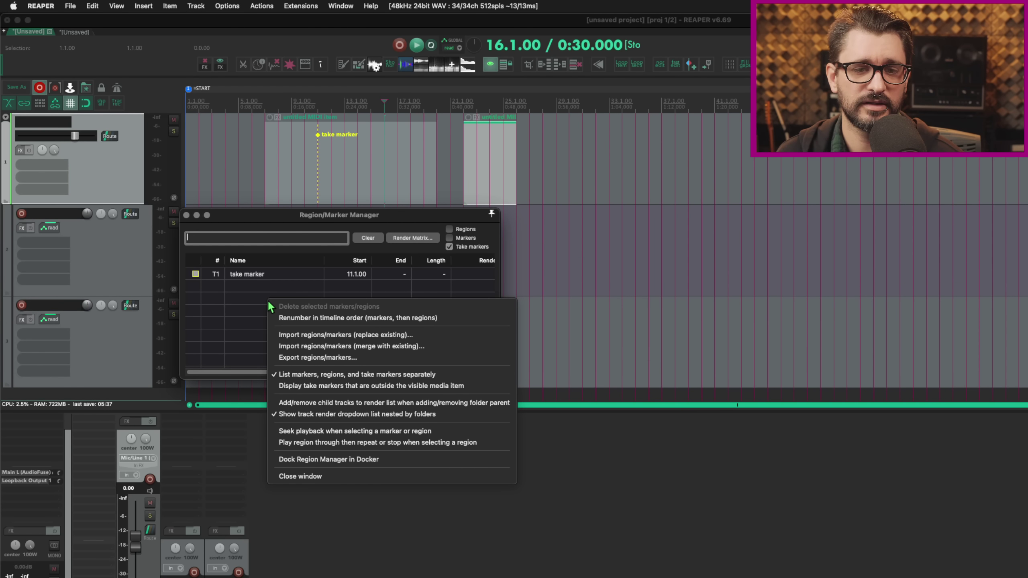
{"action": "left_click", "coordinate": [340, 386]}
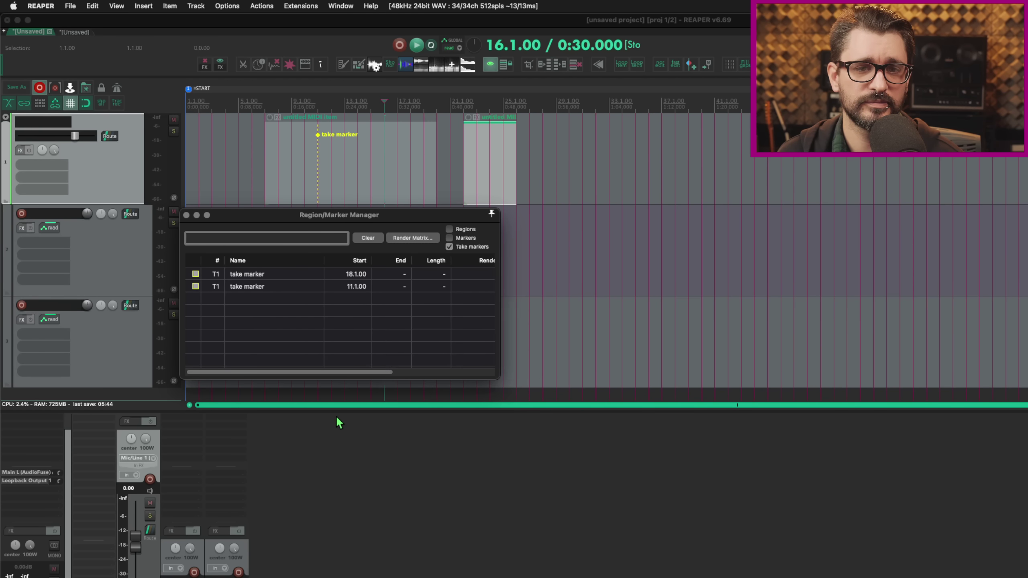
Enable seeking playback when selecting a marker or region, and jump between the take markers at bars 18 and 11.
{"action": "left_click", "coordinate": [273, 287]}
{"action": "right_click", "coordinate": [277, 316]}
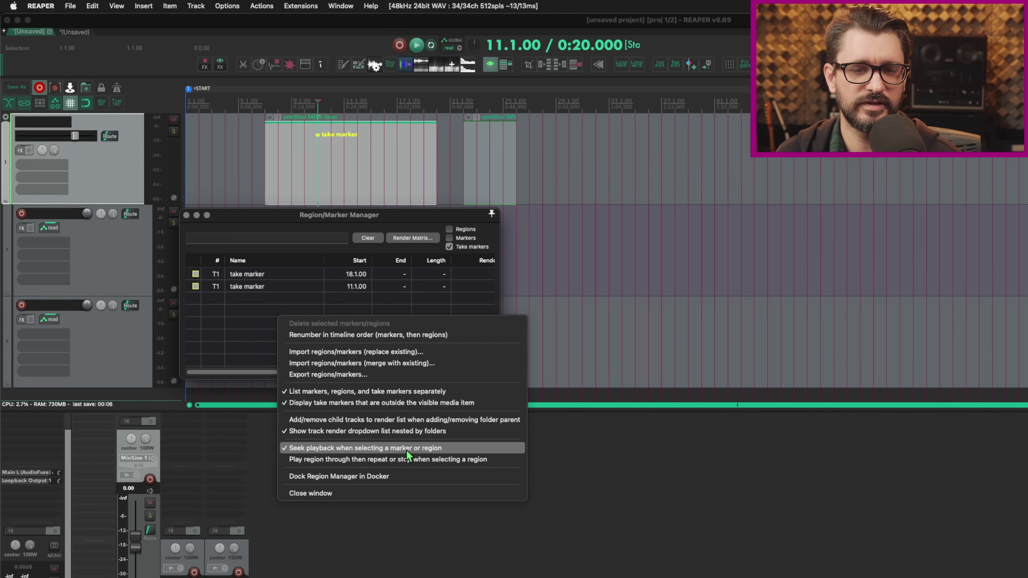
{"action": "left_click", "coordinate": [234, 284]}
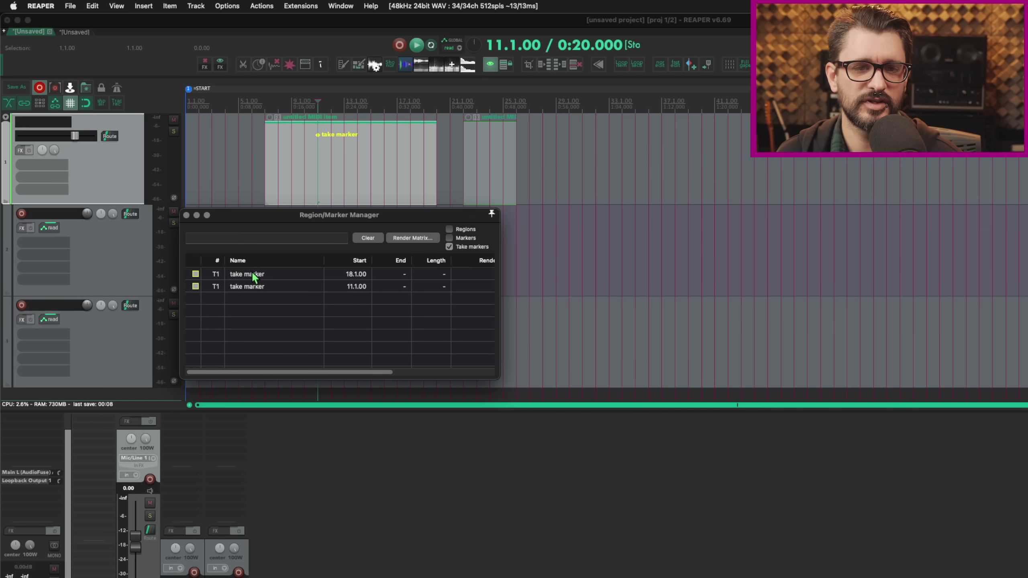
{"action": "left_click", "coordinate": [252, 275]}
{"action": "left_click", "coordinate": [257, 292]}
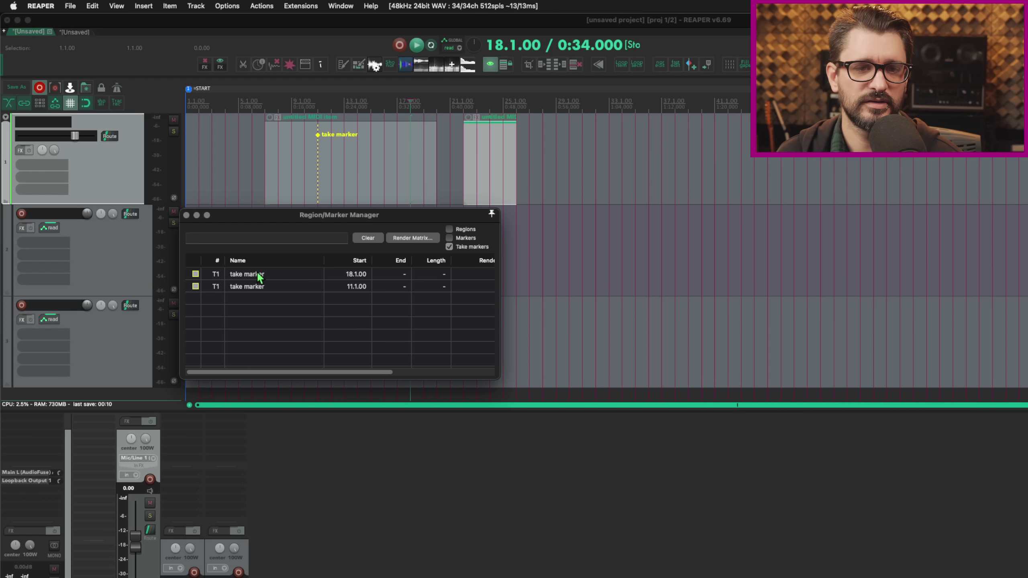
{"action": "left_click", "coordinate": [255, 275]}
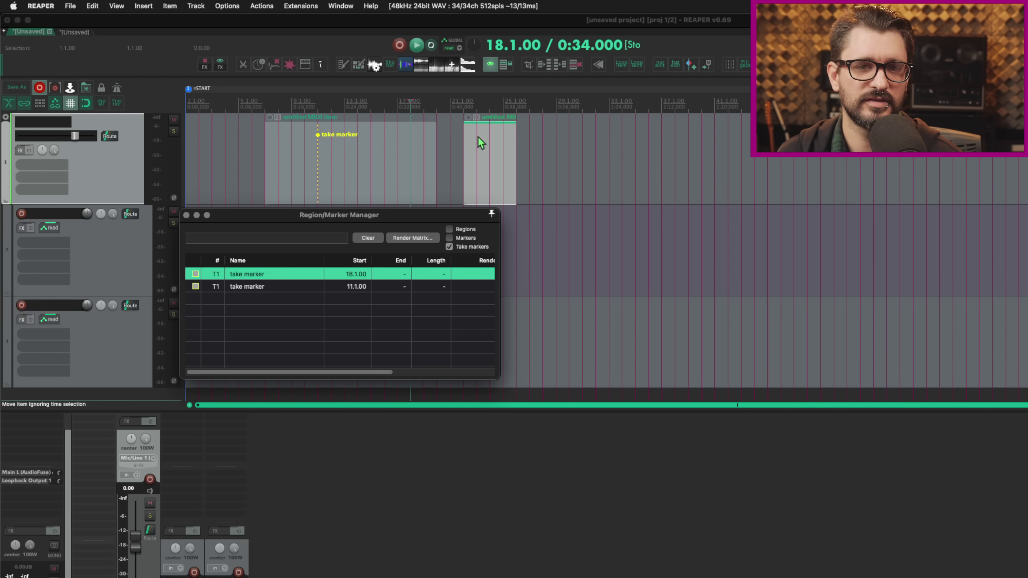
Toggle the Region/Marker Manager's display of take markers outside the visible media item, leaving it disabled.
{"action": "mouse_move", "coordinate": [465, 143]}
{"action": "left_mouse_down"}
{"action": "mouse_move", "coordinate": [396, 145]}
{"action": "mouse_move", "coordinate": [465, 146]}
{"action": "left_mouse_up"}
{"action": "right_click", "coordinate": [299, 298]}
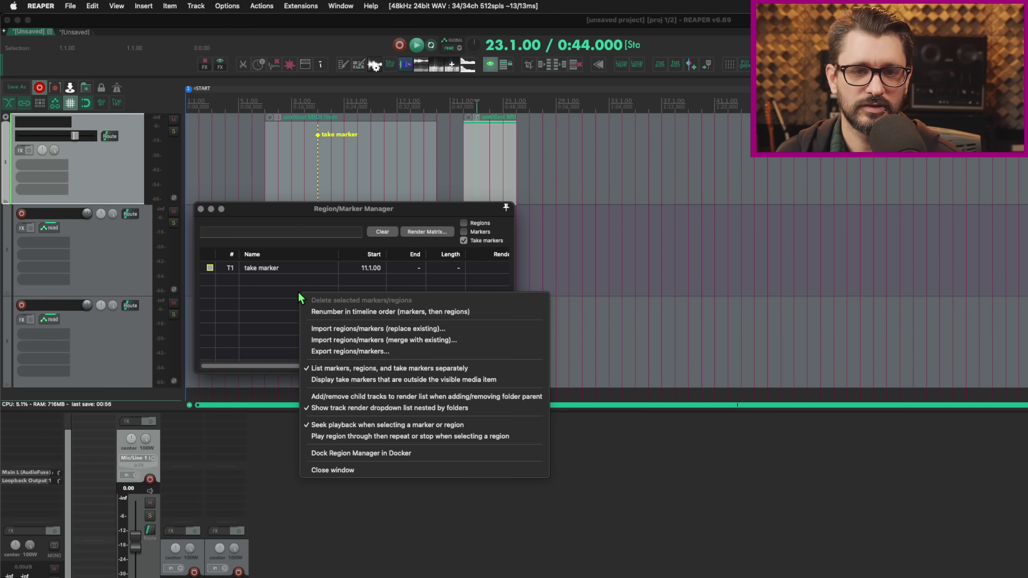
{"action": "left_click", "coordinate": [363, 380]}
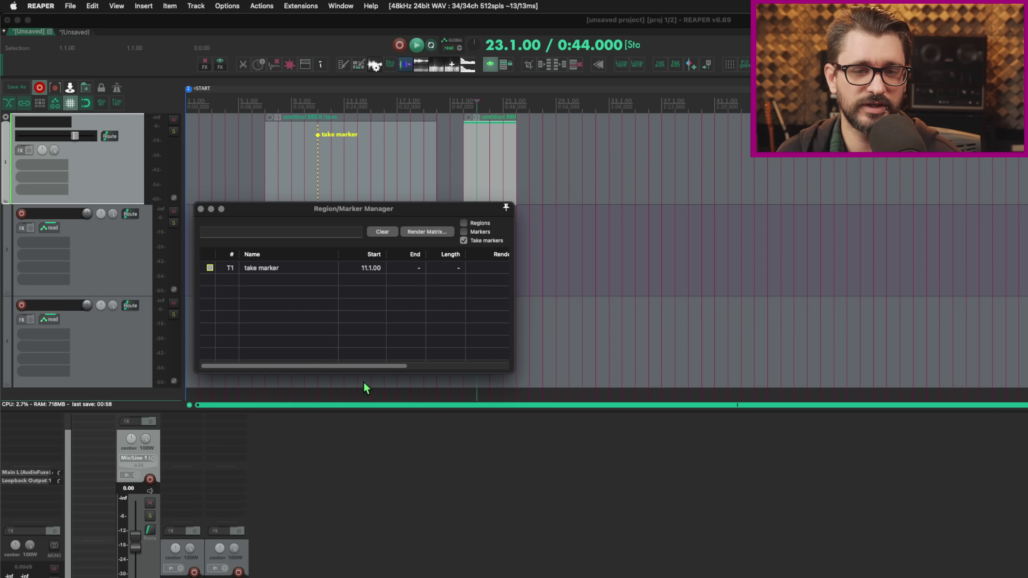
{"action": "right_click", "coordinate": [332, 312]}
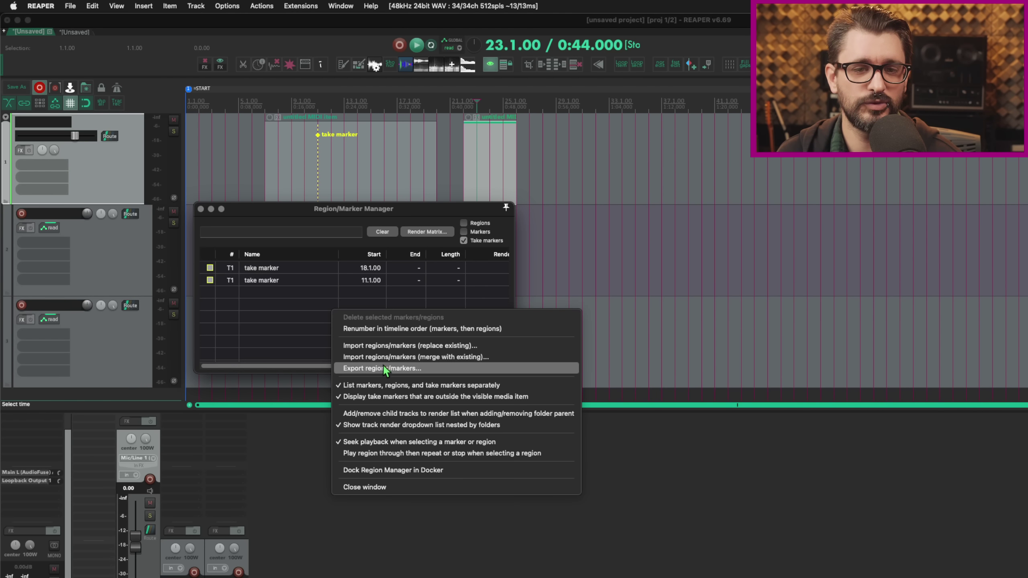
{"action": "left_click", "coordinate": [387, 397]}
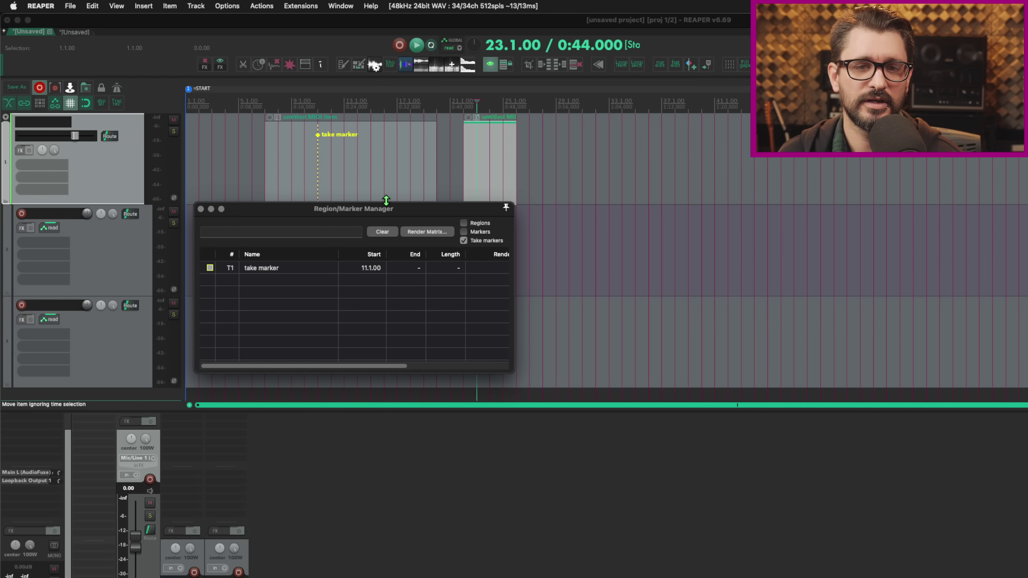
{"action": "left_click_drag", "start_coordinate": [391, 212], "coordinate": [399, 214]}
{"action": "right_click", "coordinate": [375, 296]}
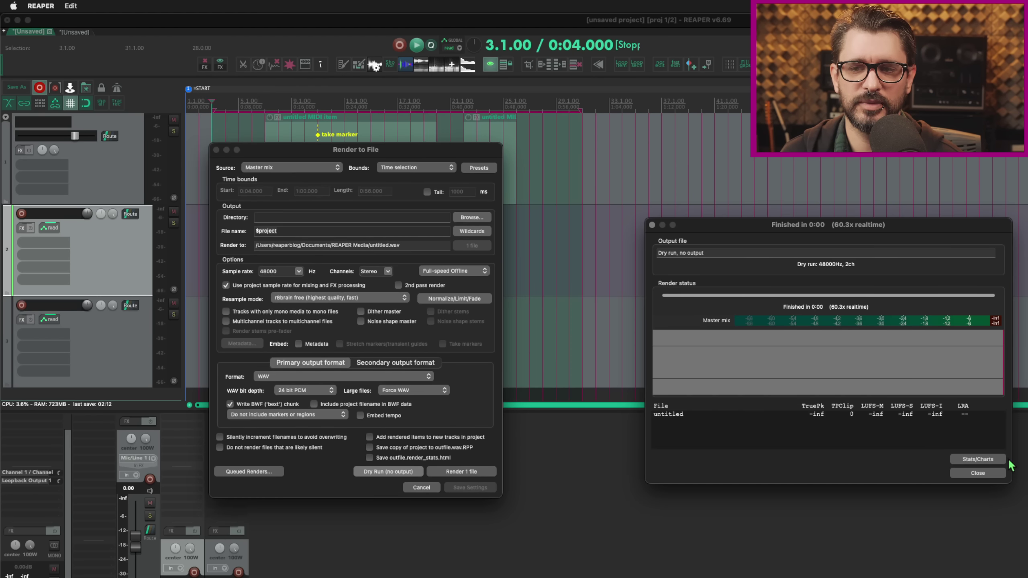
View the dry run's statistics report in the browser, and close the finished render window in REAPER.
{"action": "left_click", "coordinate": [991, 461]}
{"action": "left_click", "coordinate": [992, 473]}
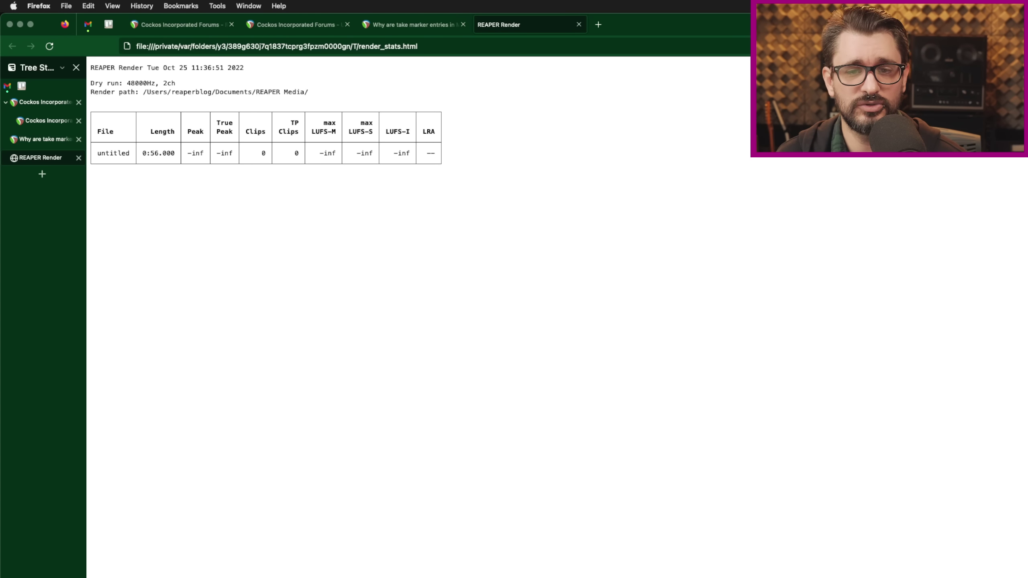
{"action": "left_click_drag", "start_coordinate": [716, 226], "coordinate": [463, 118]}
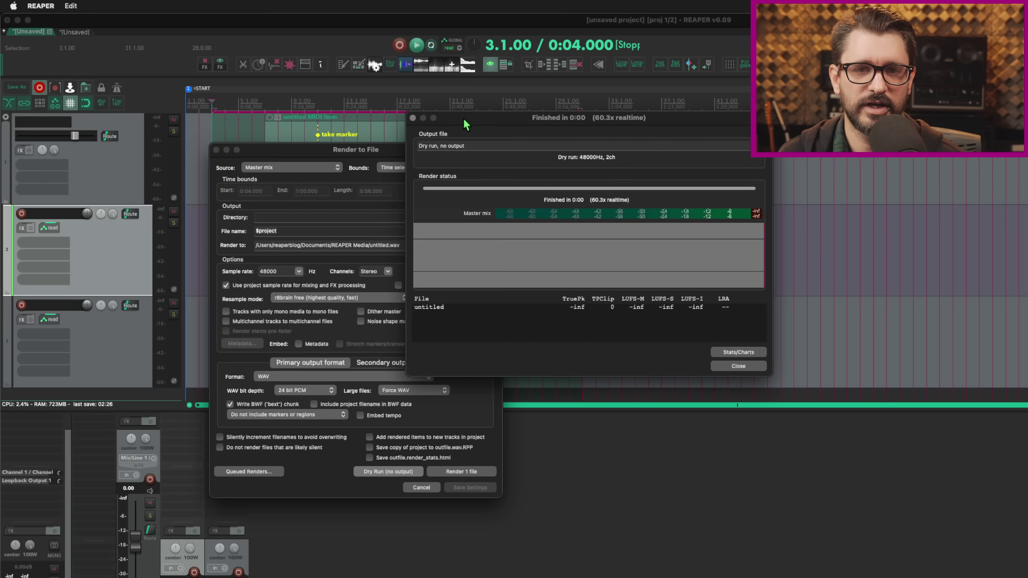
{"action": "left_click", "coordinate": [412, 117]}
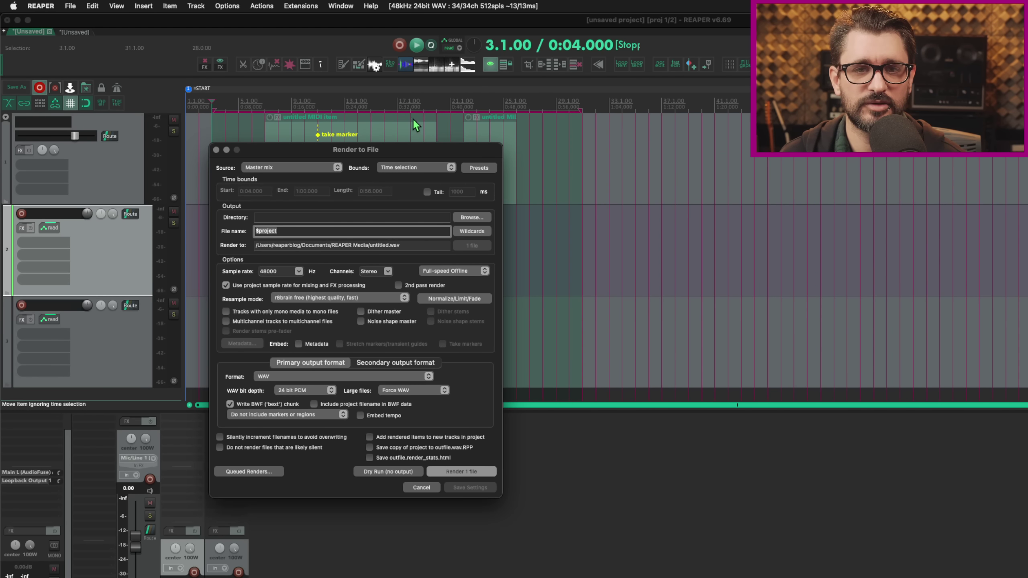
Enable saving outfile.render_stats.html with the render and set the output directory to the Desktop folder.
{"action": "left_click_drag", "start_coordinate": [405, 149], "coordinate": [387, 62]}
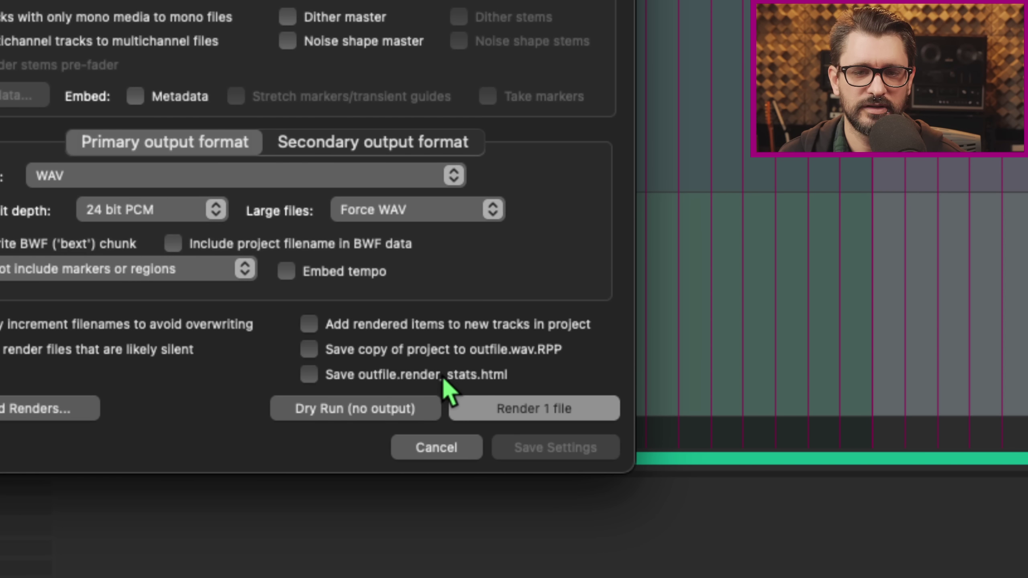
{"action": "left_click", "coordinate": [381, 374]}
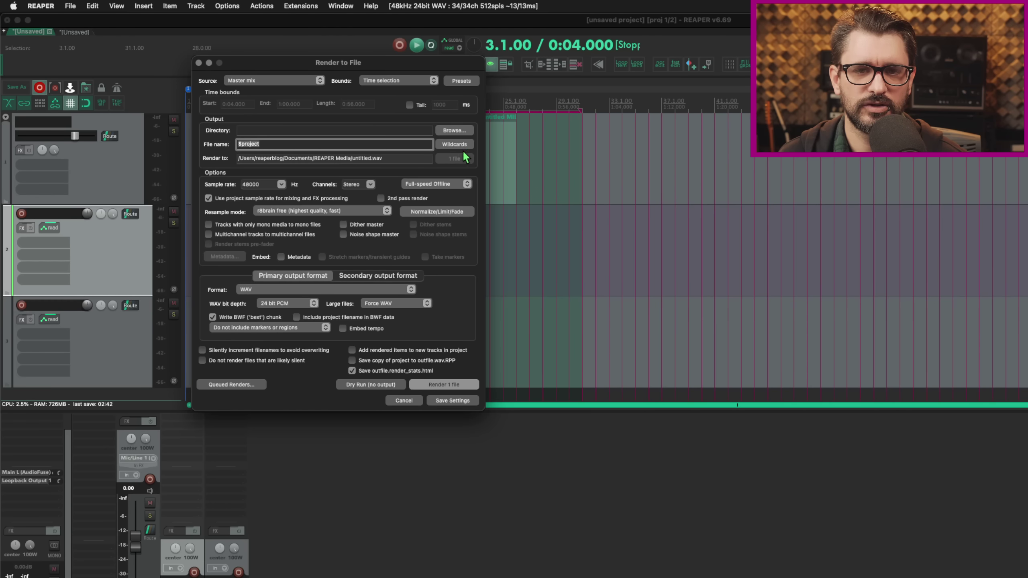
{"action": "left_click", "coordinate": [464, 129]}
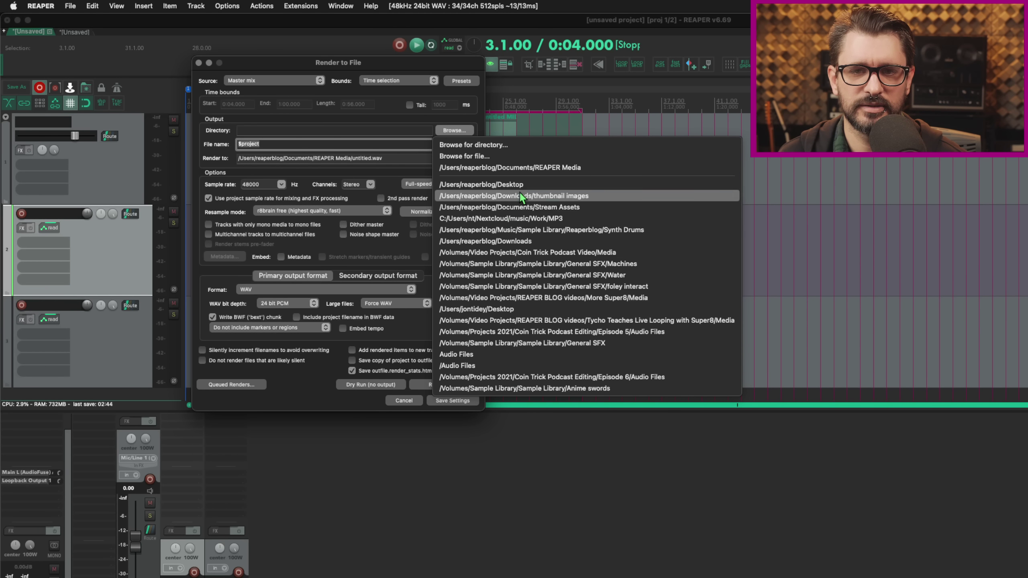
{"action": "left_click", "coordinate": [506, 185]}
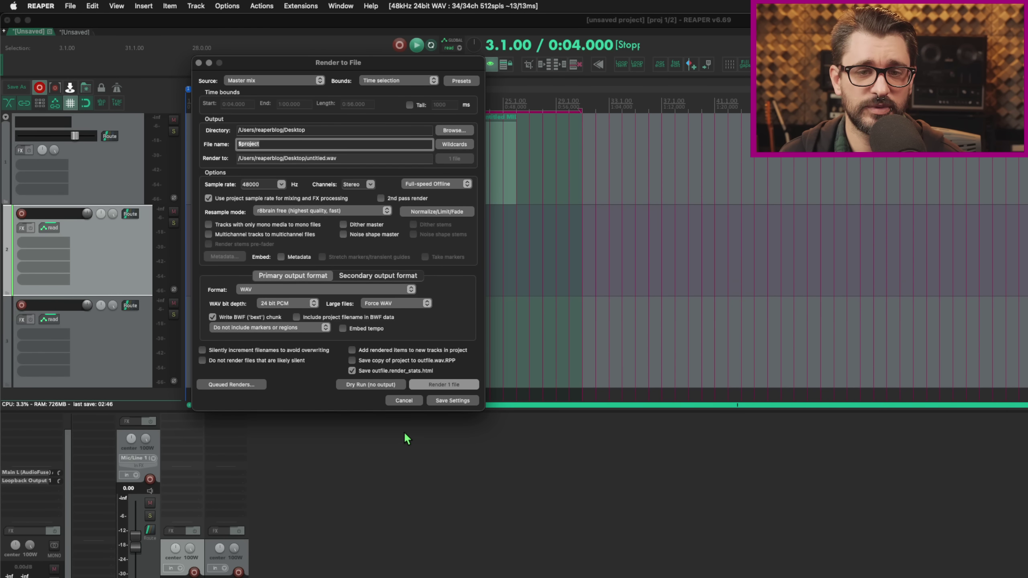
Render the master mix to file and open untitled.render_stats.html from the output folder.
{"action": "left_click", "coordinate": [457, 384]}
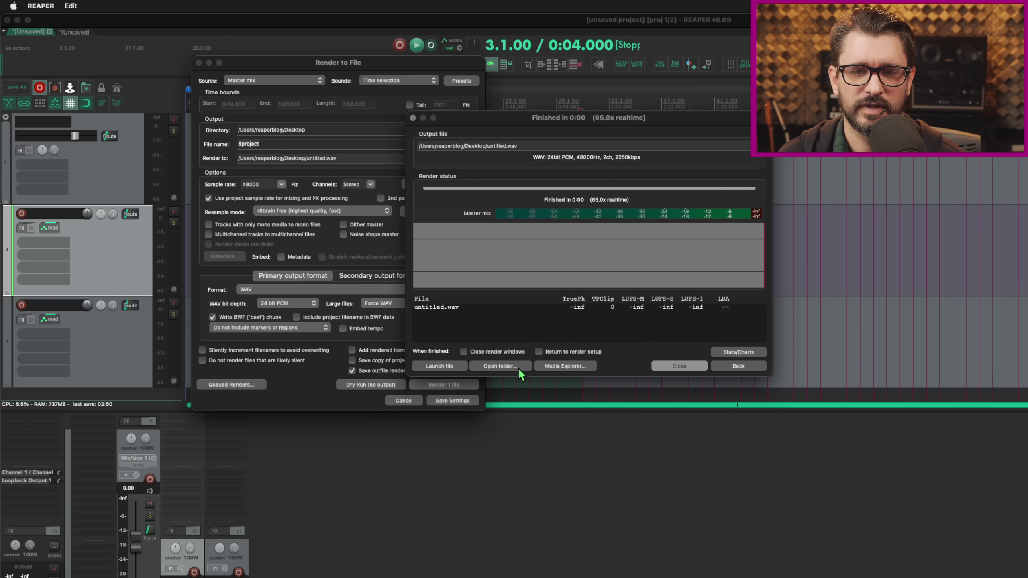
{"action": "left_click", "coordinate": [518, 366]}
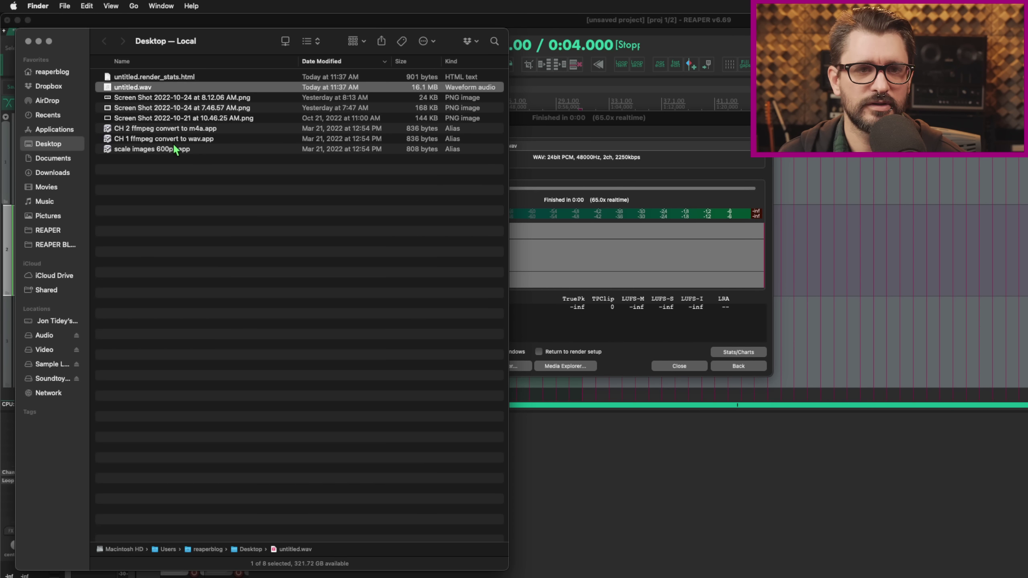
{"action": "left_click", "coordinate": [196, 178]}
{"action": "left_click", "coordinate": [201, 75]}
{"action": "left_click_drag", "start_coordinate": [231, 44], "coordinate": [356, 87]}
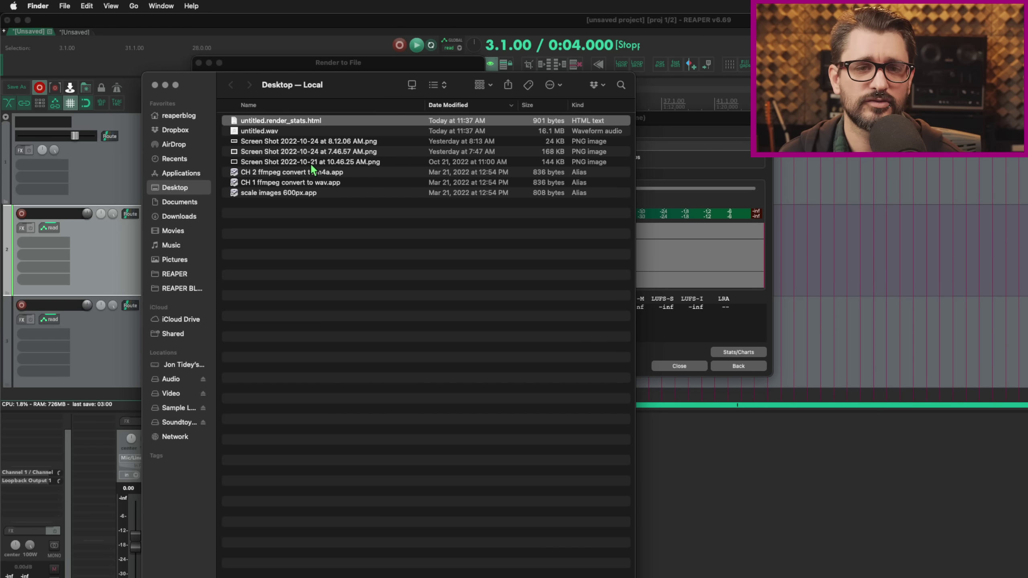
{"action": "double_click", "coordinate": [319, 121]}
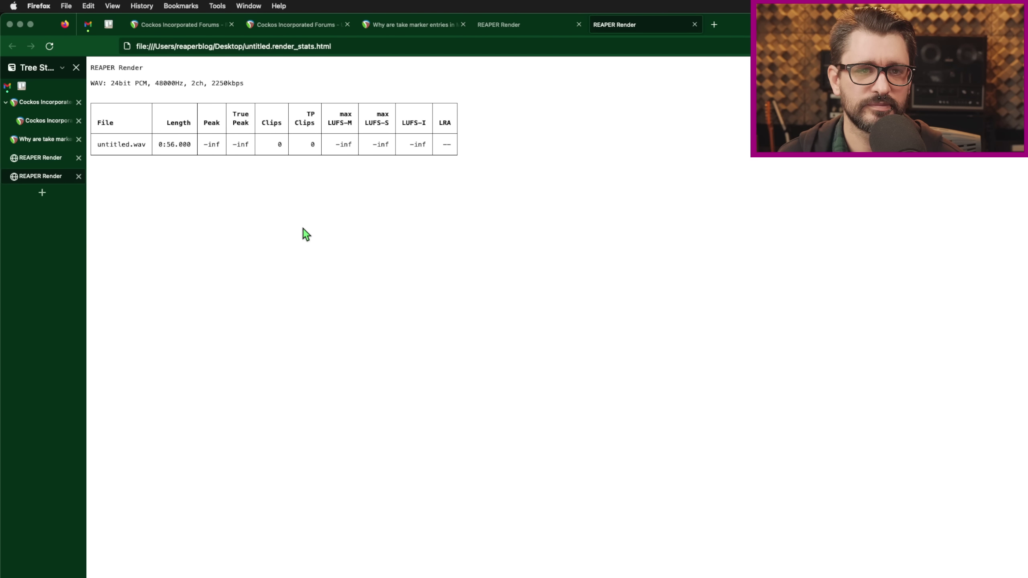
Switch back to REAPER, close the finished render window and disable saving outfile.render_stats.html.
{"action": "key", "text": "super+Tab"}
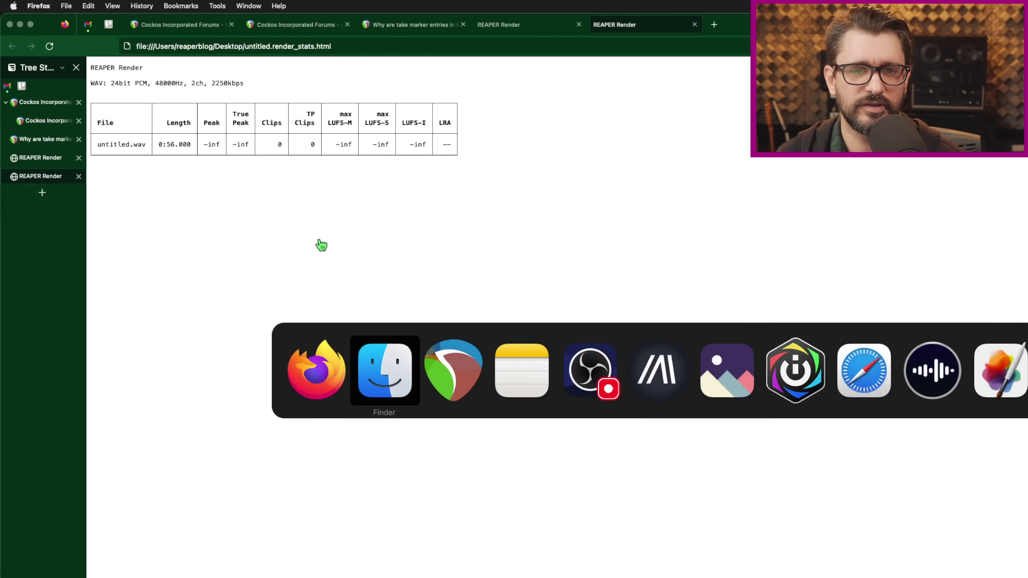
{"action": "left_click", "coordinate": [457, 387]}
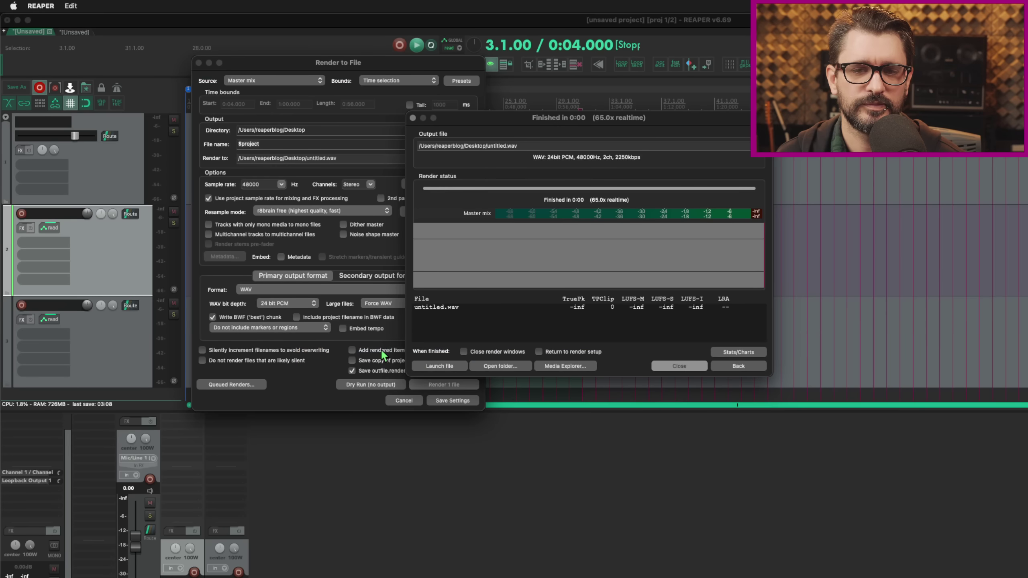
{"action": "left_click", "coordinate": [404, 119]}
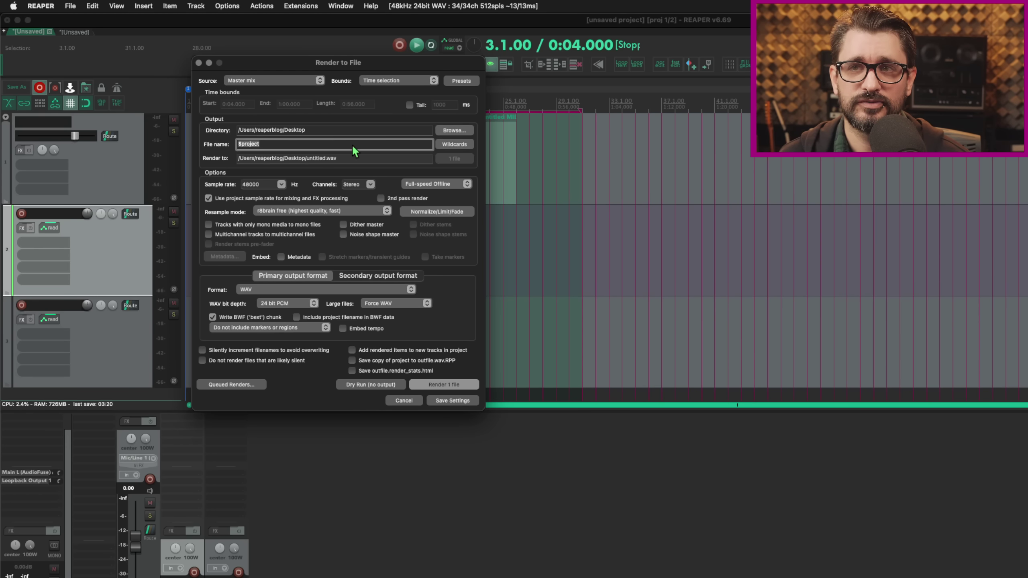
Clear the time selection and select tracks 1 and 3 together.
{"action": "left_click_drag", "start_coordinate": [326, 61], "coordinate": [506, 83]}
{"action": "left_click", "coordinate": [251, 195]}
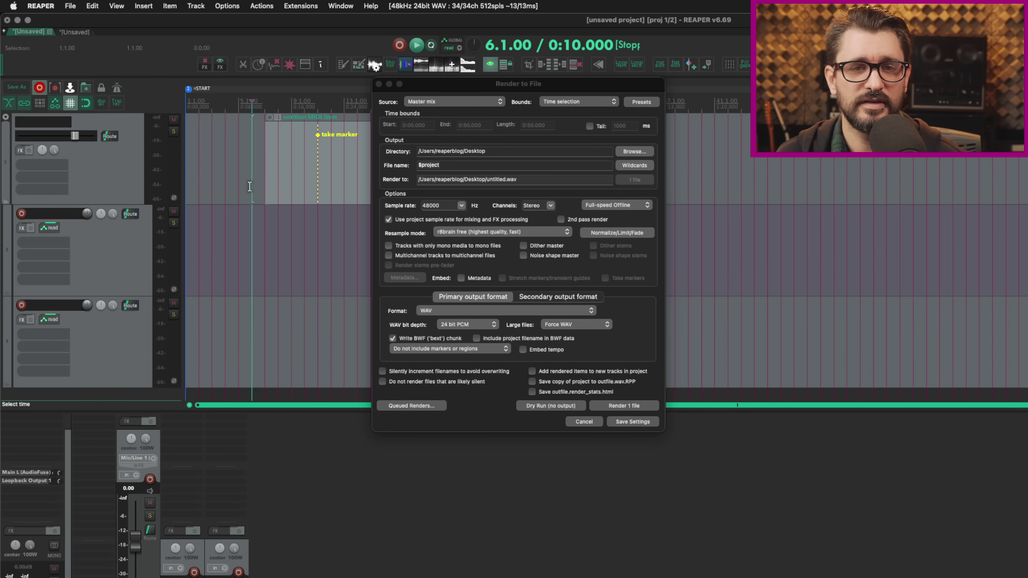
{"action": "scroll", "coordinate": [249, 211], "scroll_direction": "down", "scroll_amount": 3}
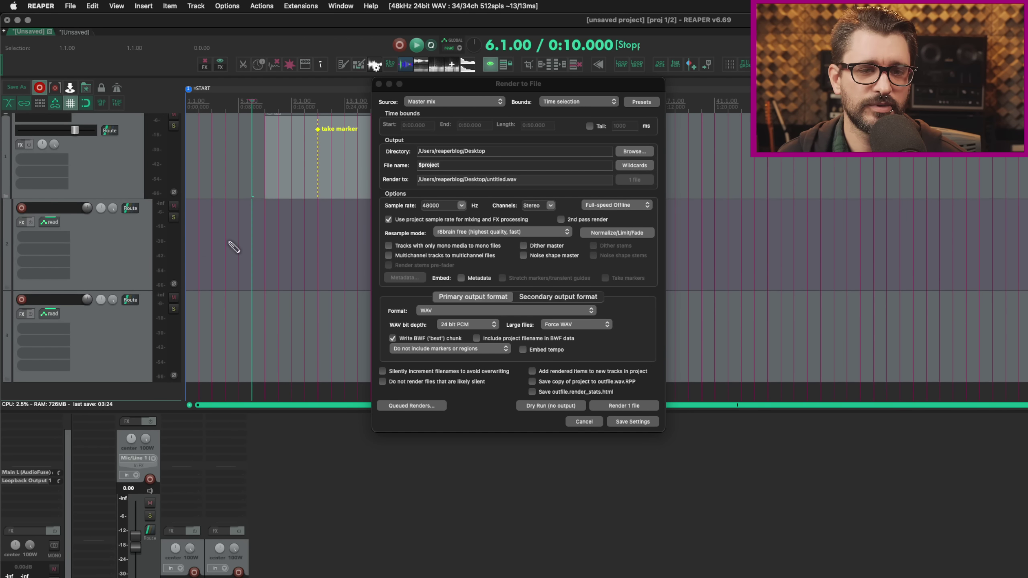
{"action": "left_click", "coordinate": [121, 248]}
{"action": "left_click", "coordinate": [132, 145], "text": "super"}
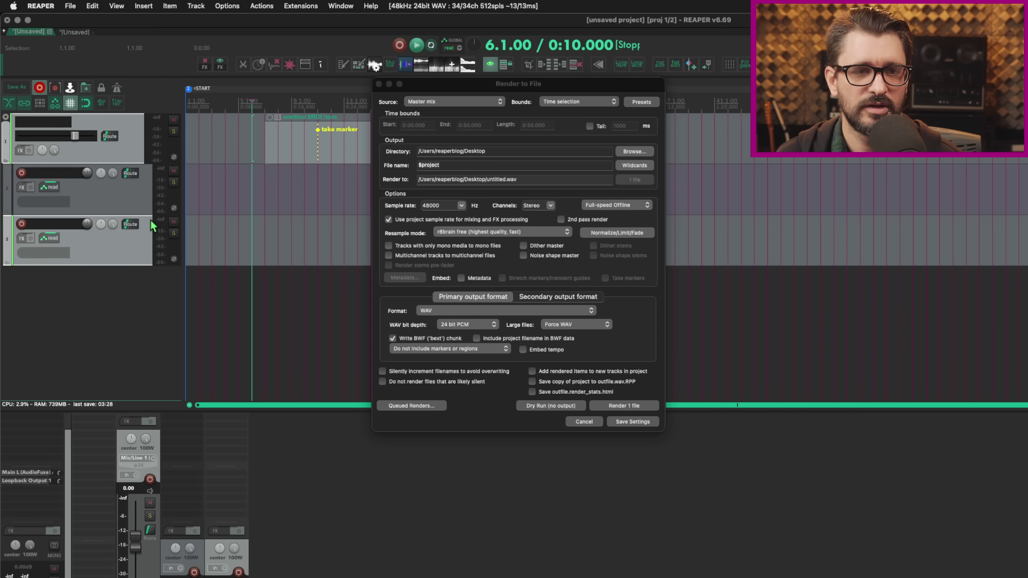
Configure the render for Selected tracks (stems) with stems rendered pre-fader and a WAV bit depth of 32 bit FP.
{"action": "left_click", "coordinate": [393, 98]}
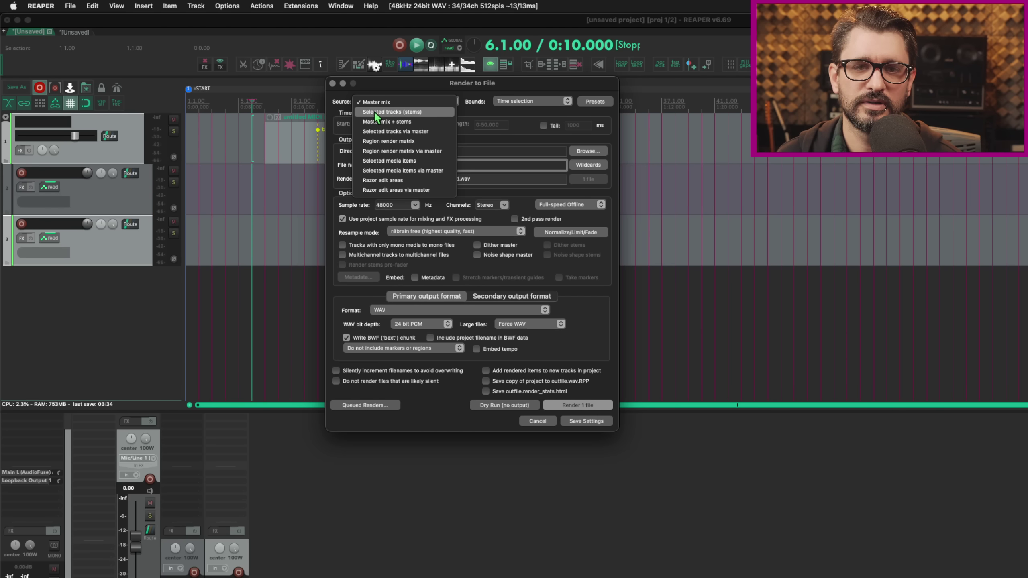
{"action": "left_click", "coordinate": [423, 114]}
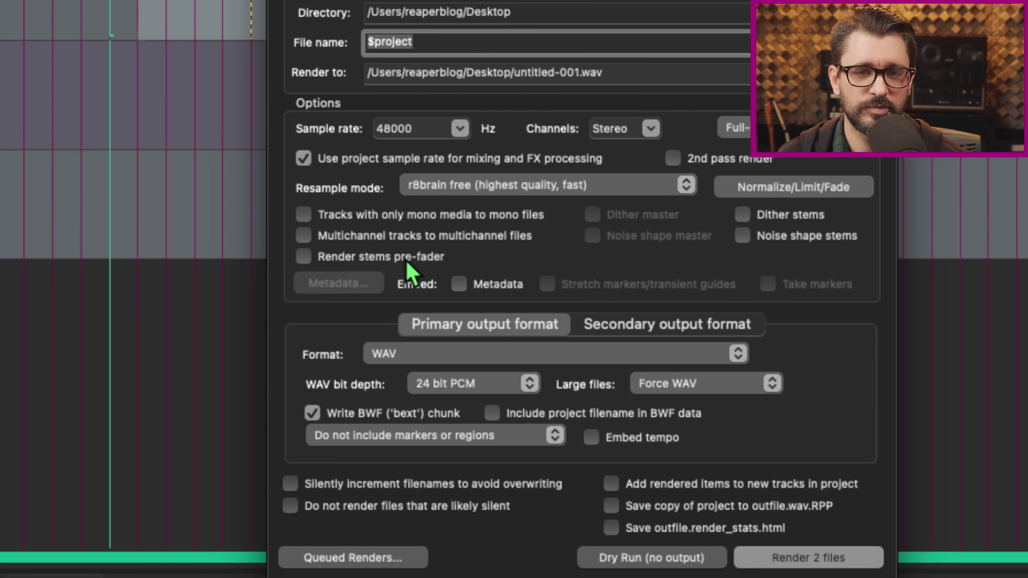
{"action": "left_click", "coordinate": [407, 262]}
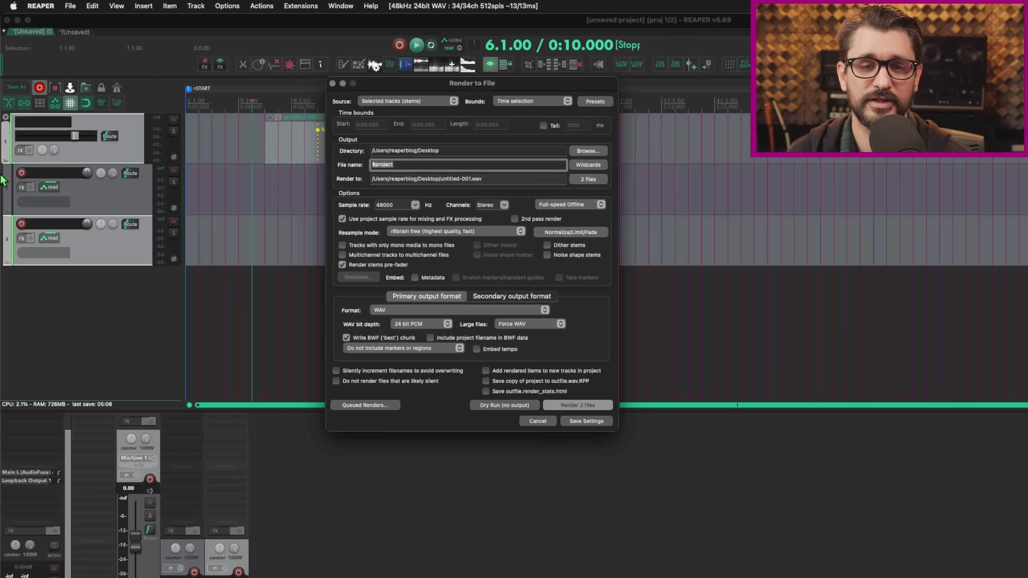
{"action": "left_click", "coordinate": [435, 324]}
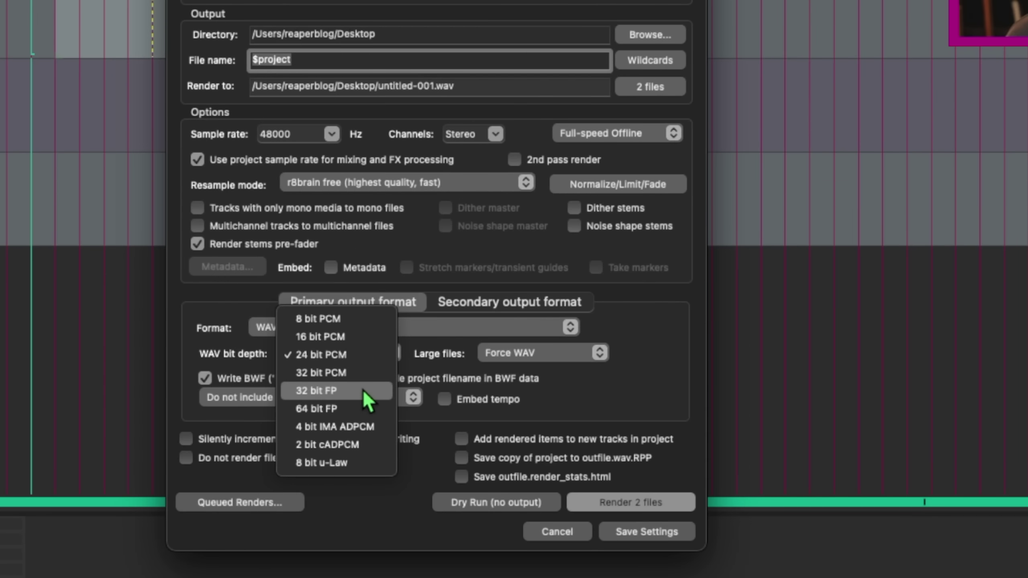
{"action": "left_click", "coordinate": [362, 391]}
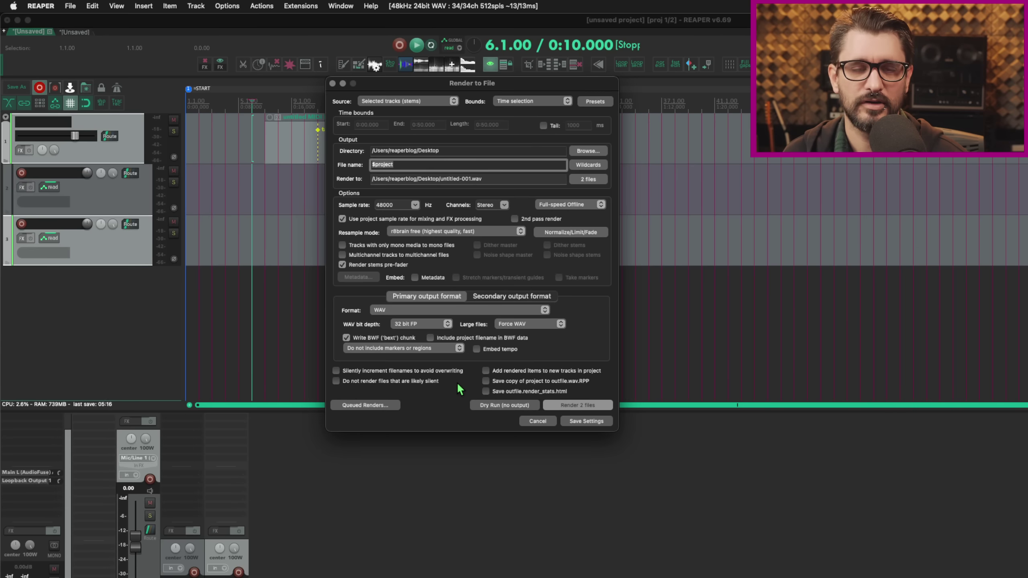